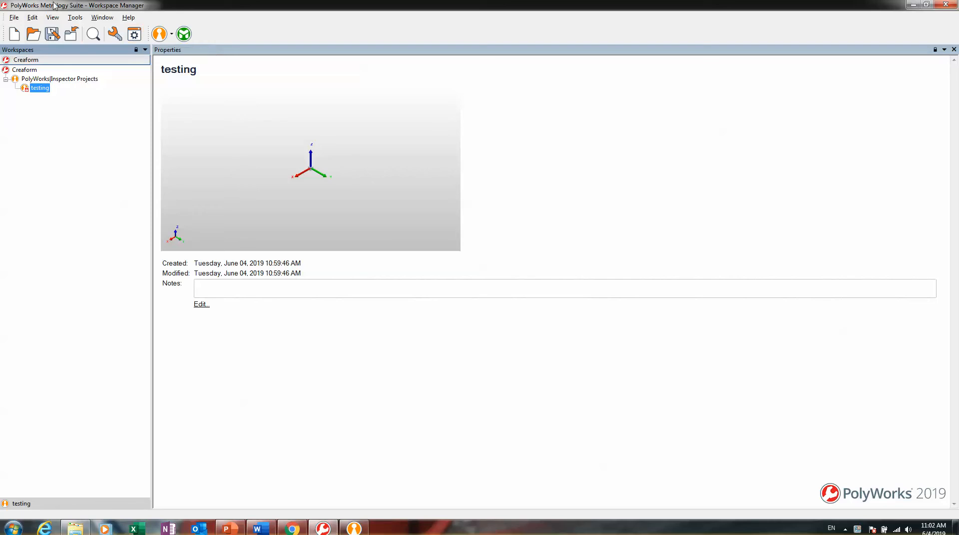
Step: Review the Creaform VXprobe and Creaform VXscan startup settings among the plug-ins in the Workspace Manager options
{"action": "left_click", "coordinate": [138, 35]}
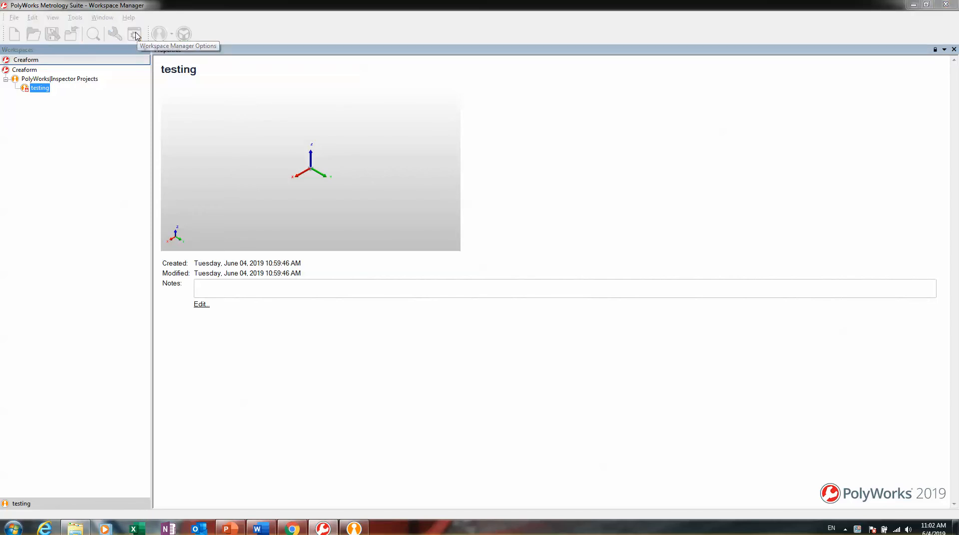
{"action": "left_click", "coordinate": [105, 121]}
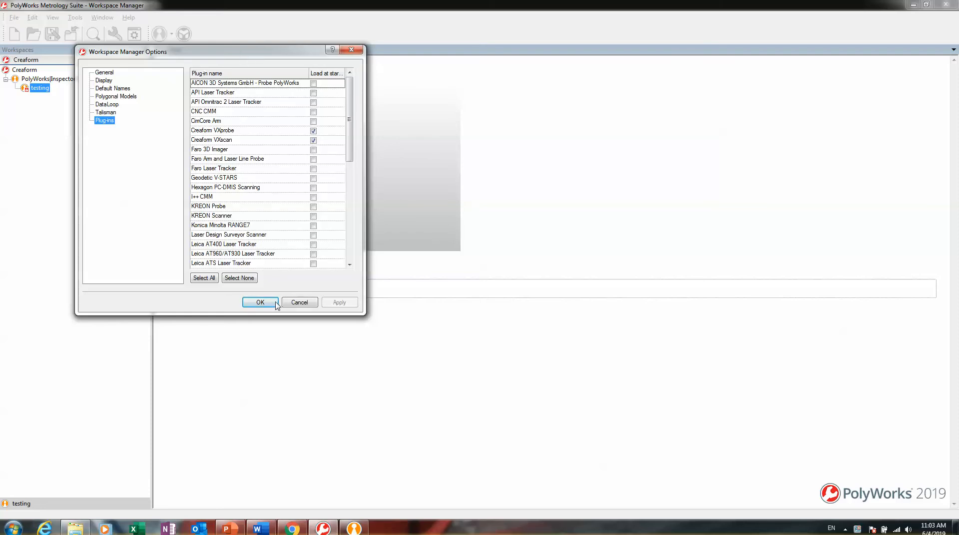
{"action": "left_click", "coordinate": [258, 302]}
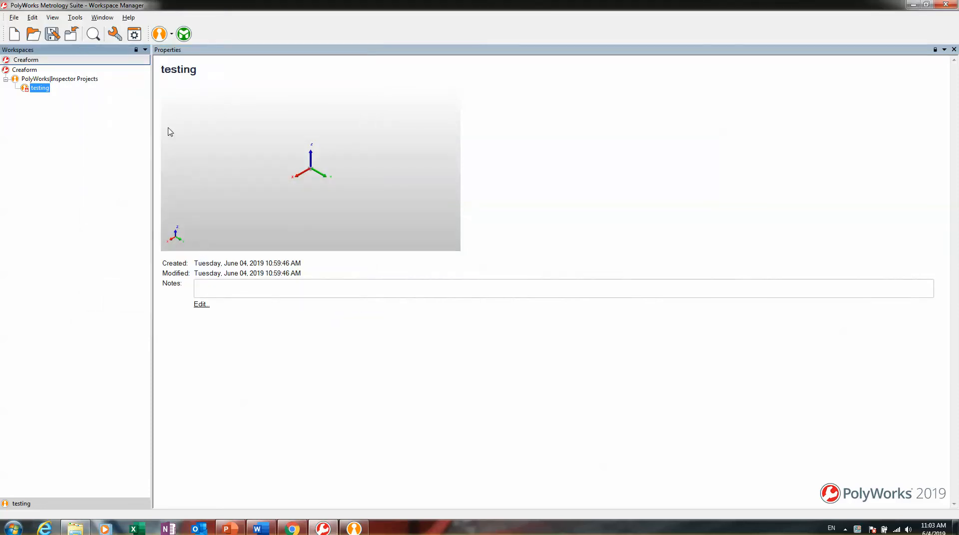
Step: Switch to the PolyWorks Inspector project and examine which probing and scanning devices can be selected
{"action": "left_click", "coordinate": [354, 529]}
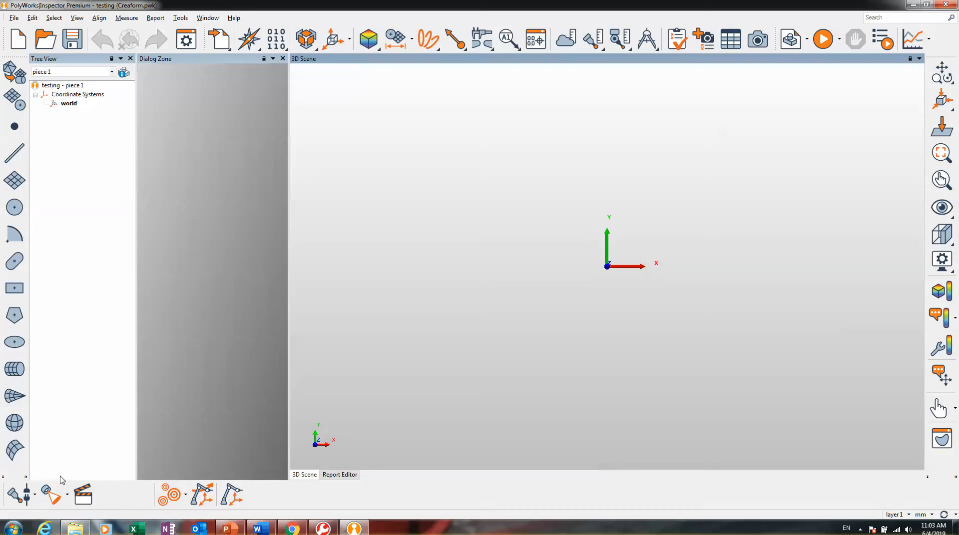
{"action": "left_click", "coordinate": [35, 496]}
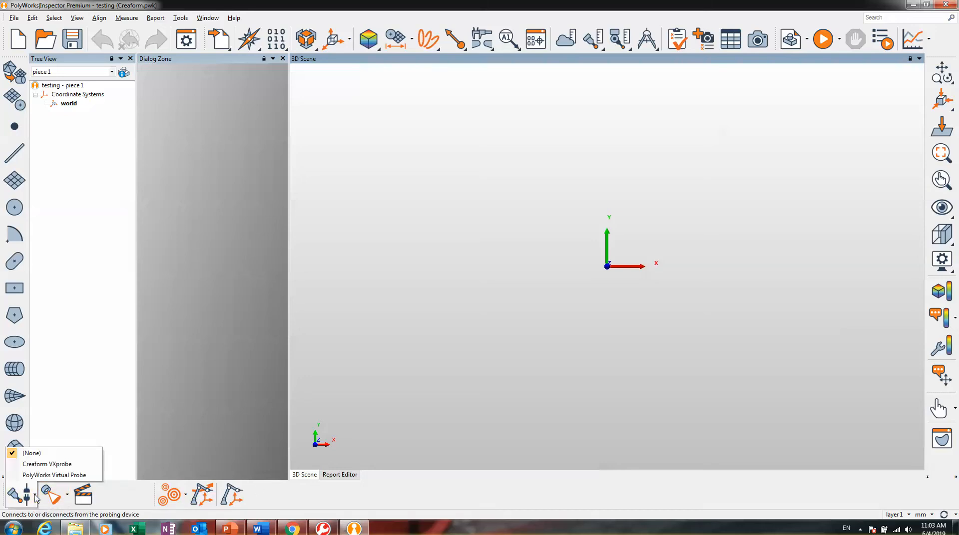
{"action": "left_click", "coordinate": [67, 495]}
{"action": "left_click", "coordinate": [67, 495]}
{"action": "left_click", "coordinate": [68, 496]}
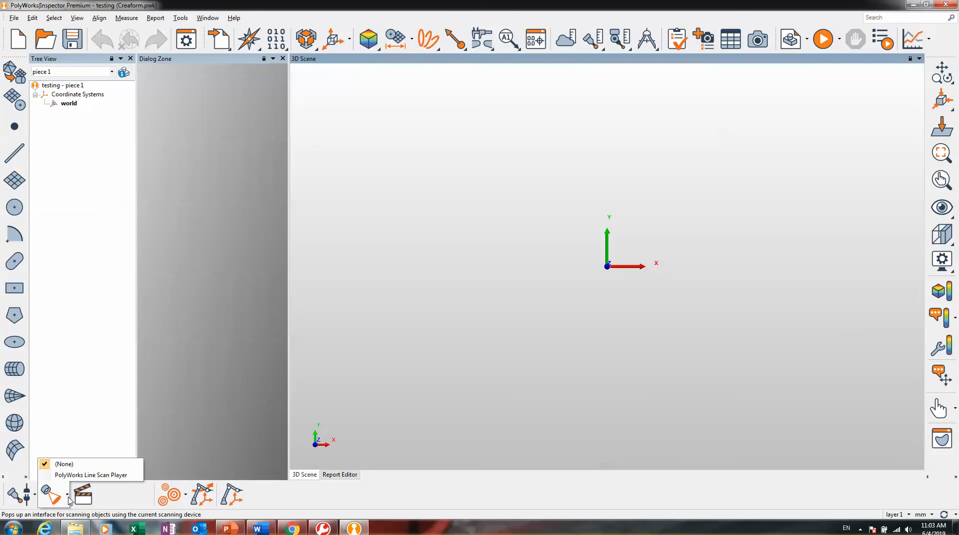
{"action": "left_click", "coordinate": [33, 497]}
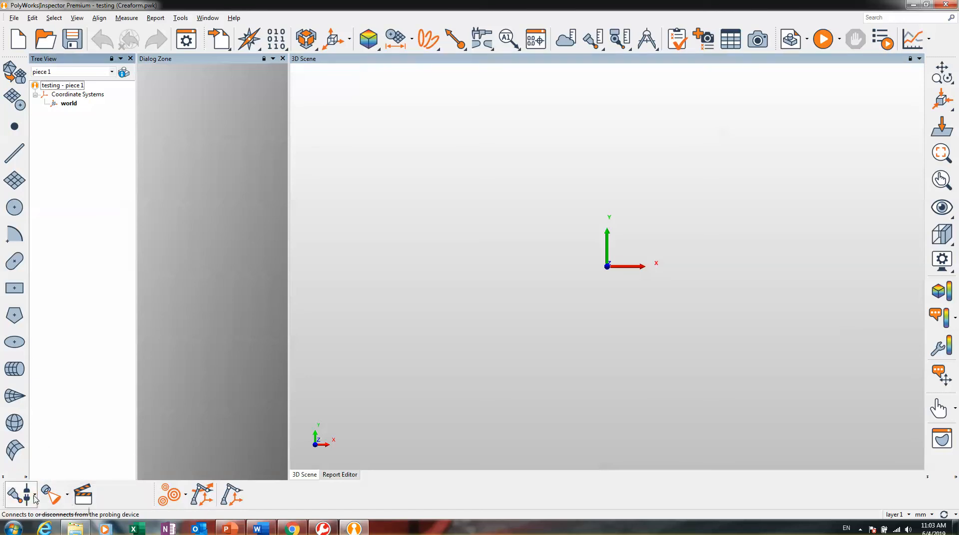
{"action": "left_click", "coordinate": [35, 497]}
{"action": "left_click", "coordinate": [92, 388]}
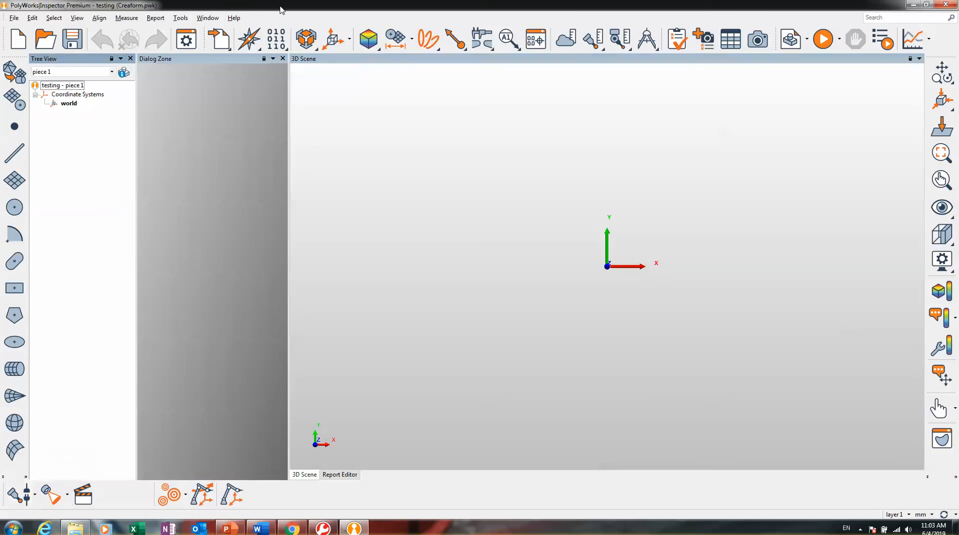
{"action": "left_click", "coordinate": [179, 19]}
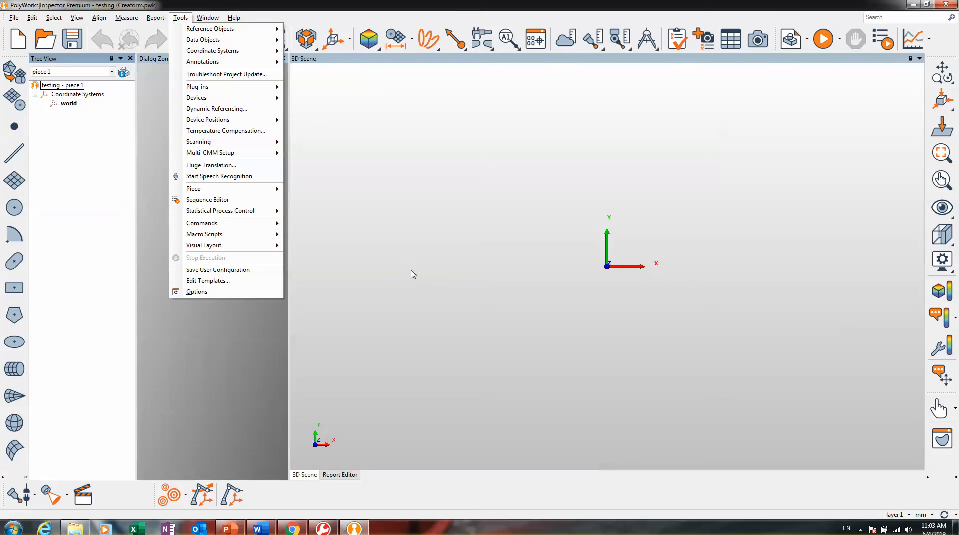
{"action": "left_click", "coordinate": [452, 284]}
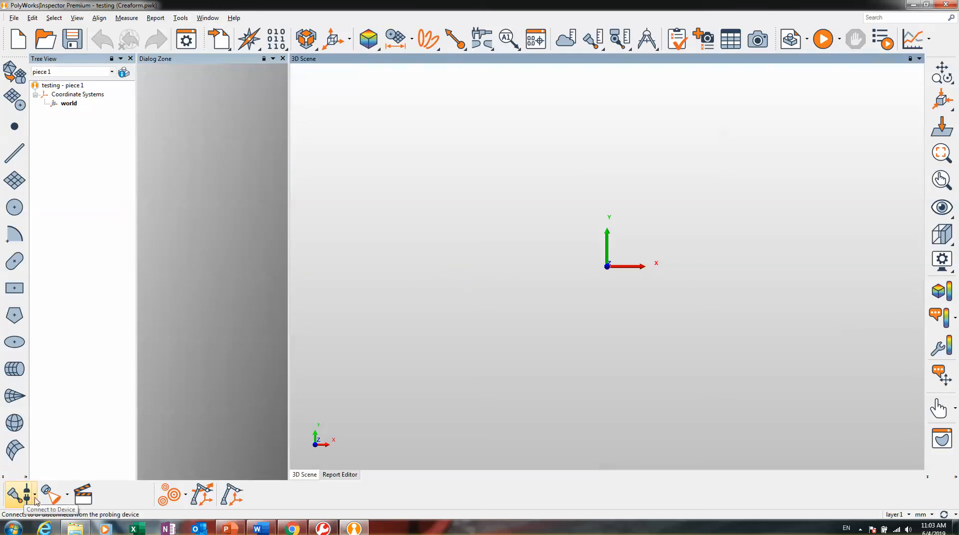
Step: Select Creaform VXprobe as the probing device
{"action": "left_click", "coordinate": [34, 496]}
{"action": "left_click", "coordinate": [38, 464]}
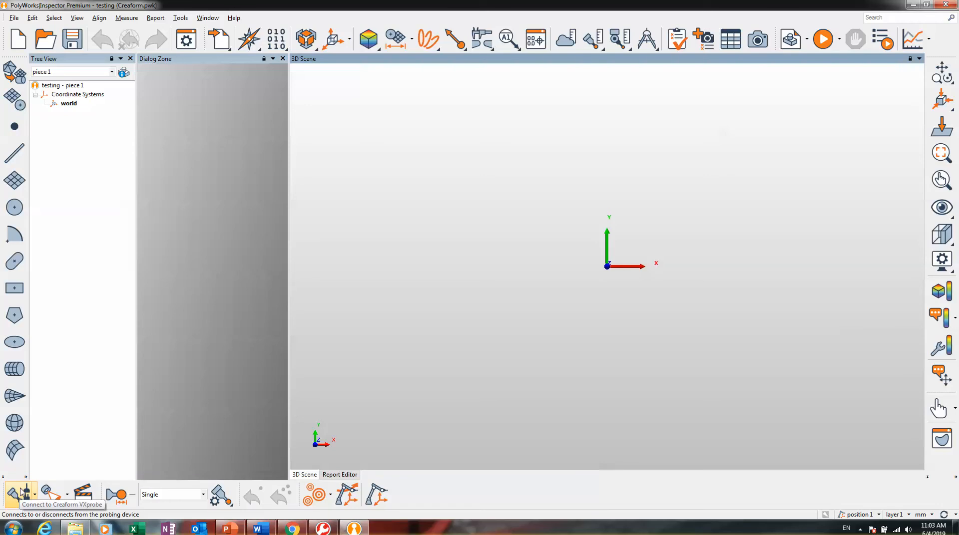
{"action": "left_click", "coordinate": [117, 411]}
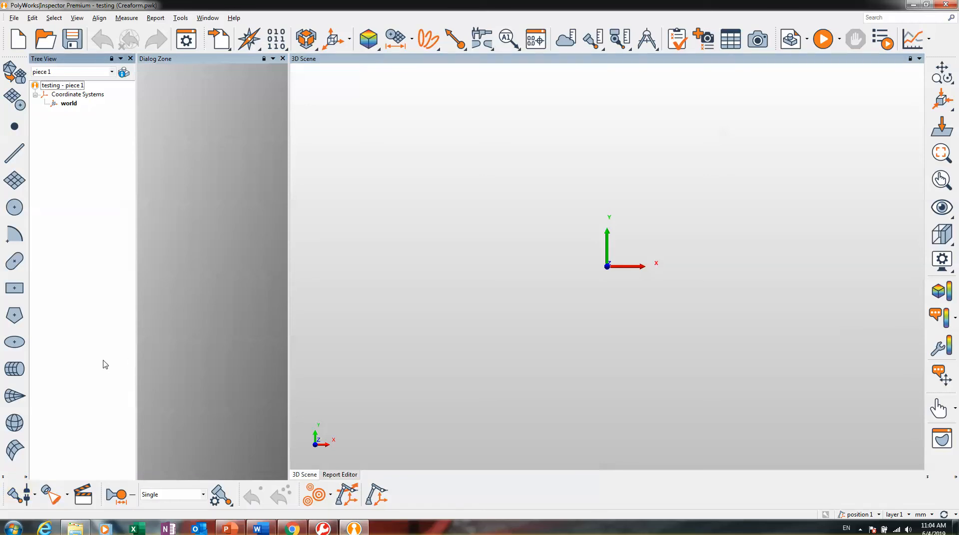
Step: Check the available scanning devices and launch the Creaform VXscan plug-in
{"action": "left_click", "coordinate": [68, 493]}
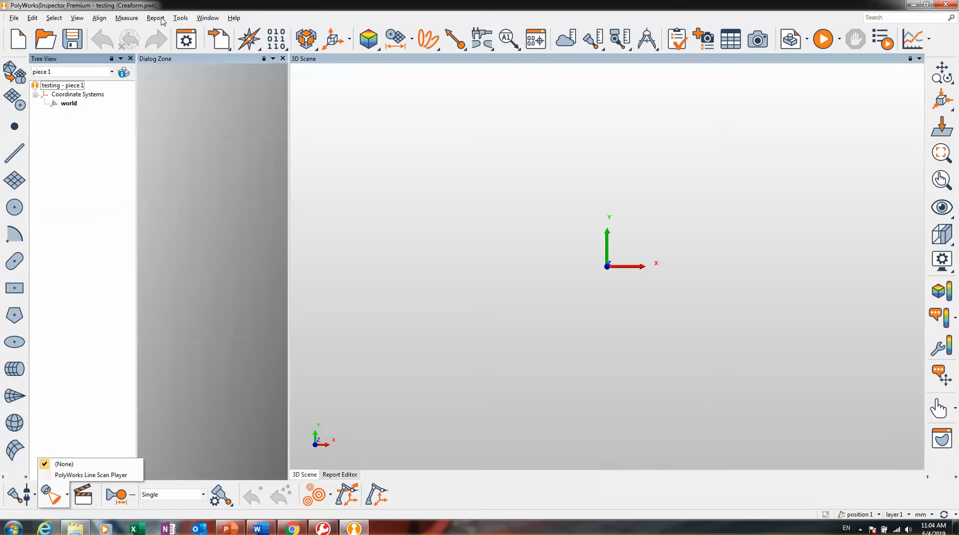
{"action": "left_click", "coordinate": [181, 19]}
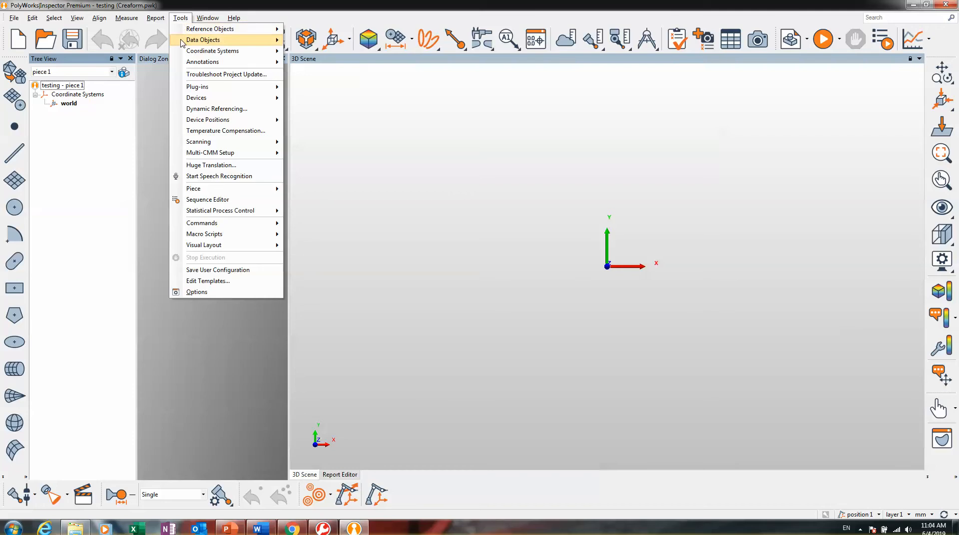
{"action": "mouse_move", "coordinate": [198, 89]}
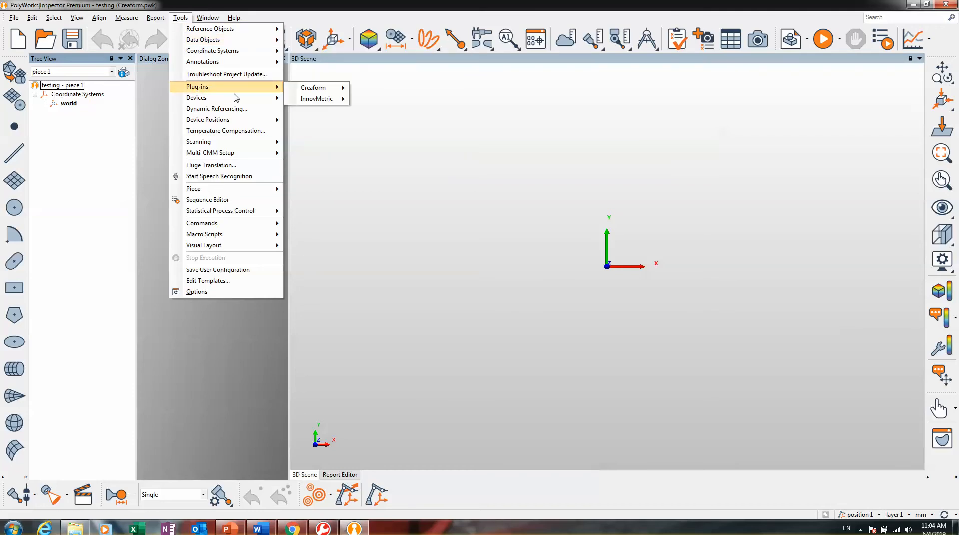
{"action": "mouse_move", "coordinate": [347, 88]}
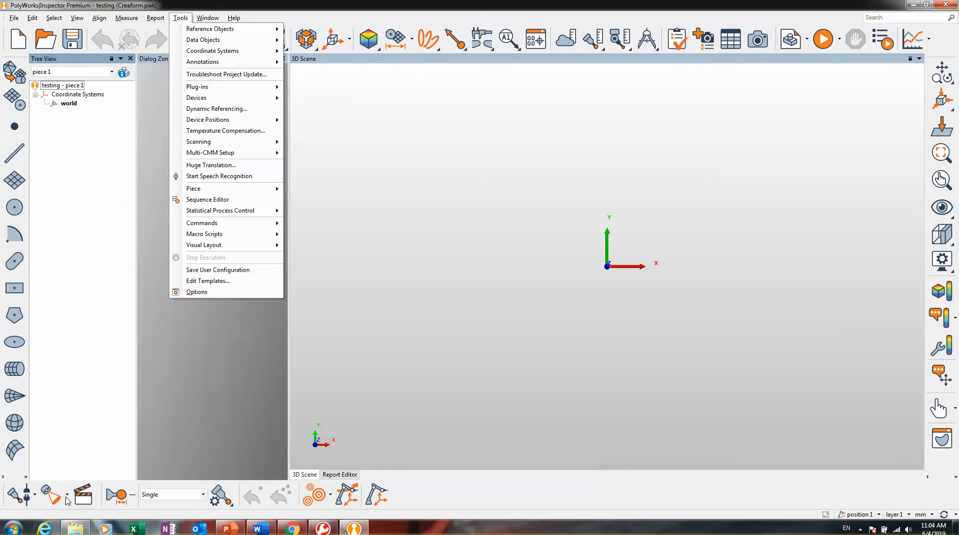
{"action": "mouse_move", "coordinate": [226, 51]}
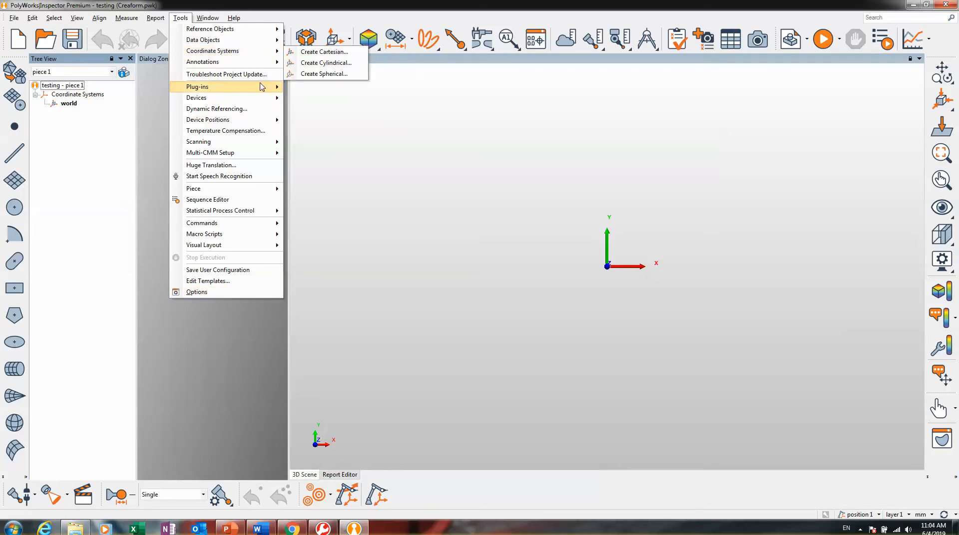
{"action": "mouse_move", "coordinate": [265, 91]}
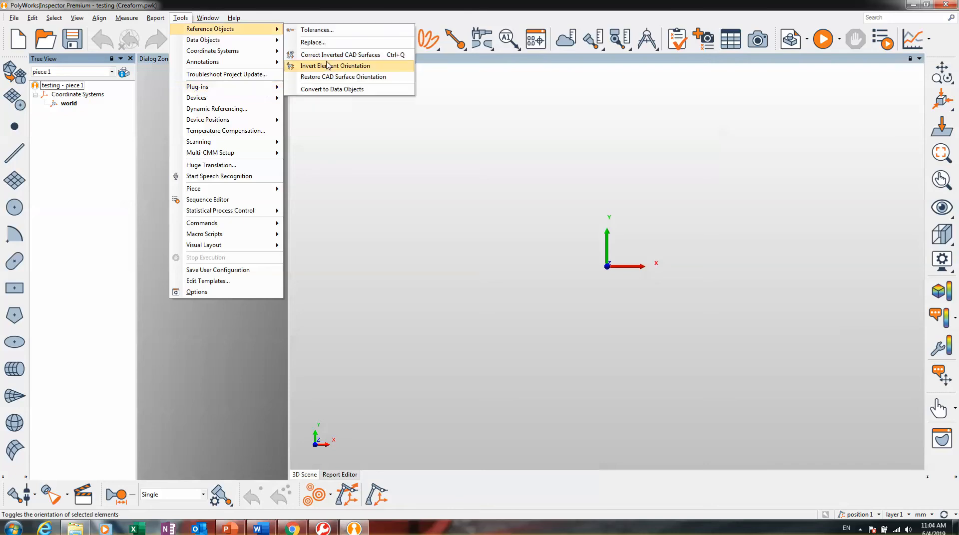
{"action": "mouse_move", "coordinate": [315, 99]}
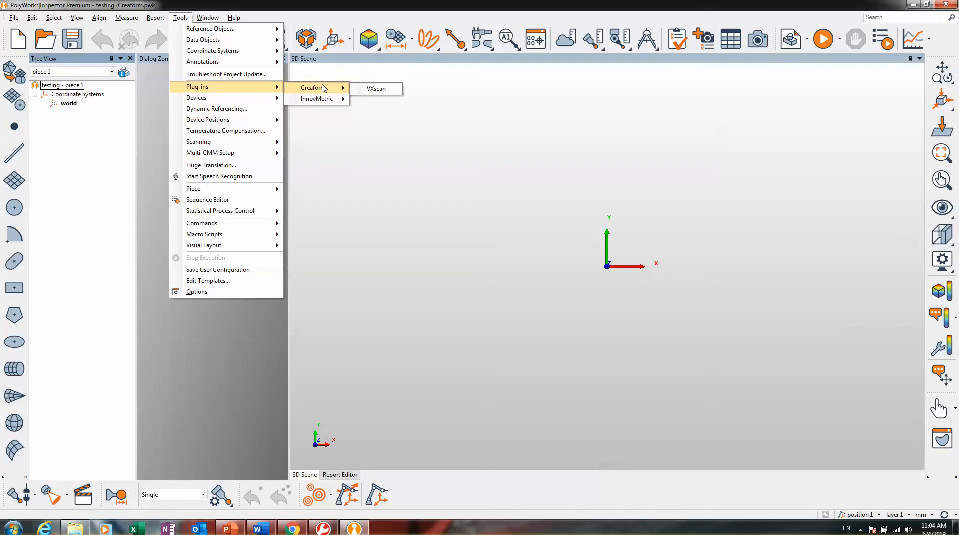
{"action": "left_click", "coordinate": [375, 89]}
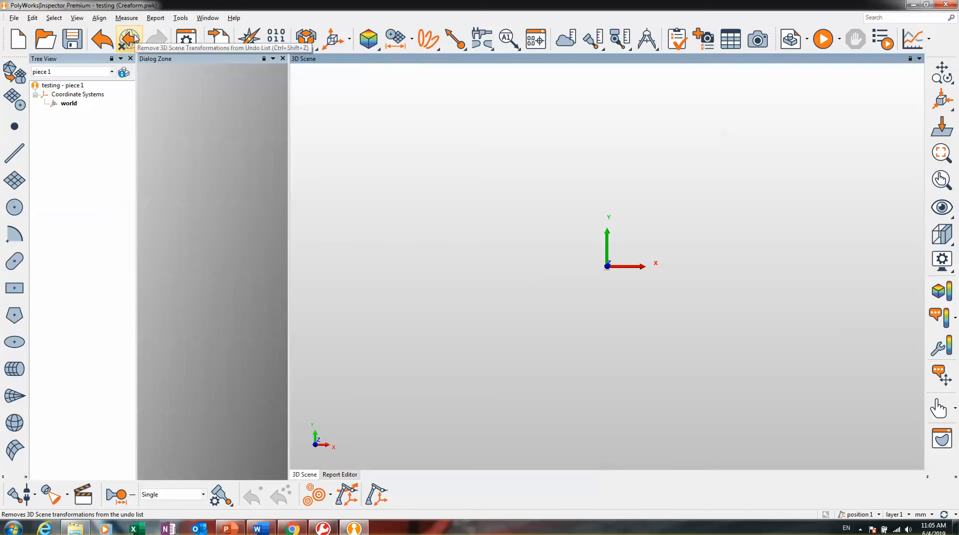
Step: View the general settings in the Inspector options
{"action": "left_click", "coordinate": [182, 44]}
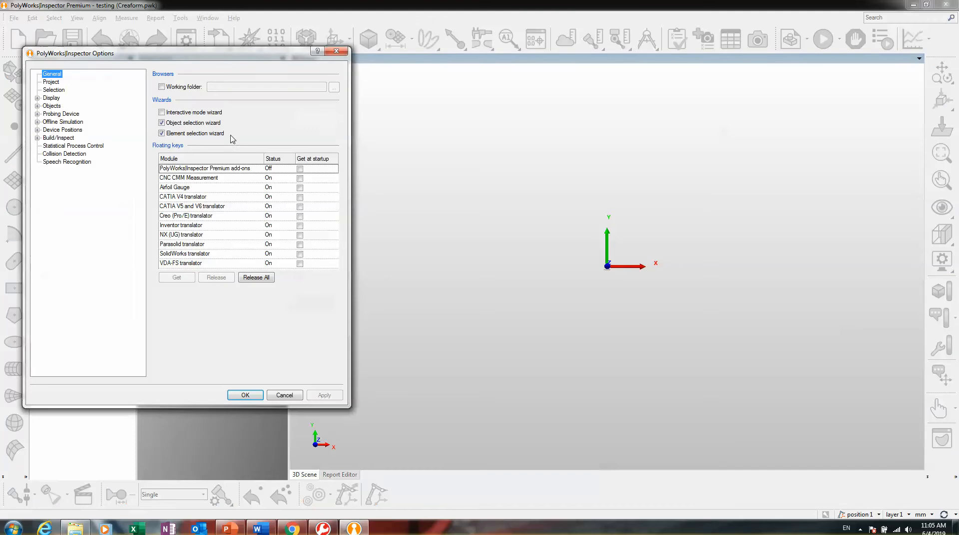
{"action": "left_click", "coordinate": [336, 51]}
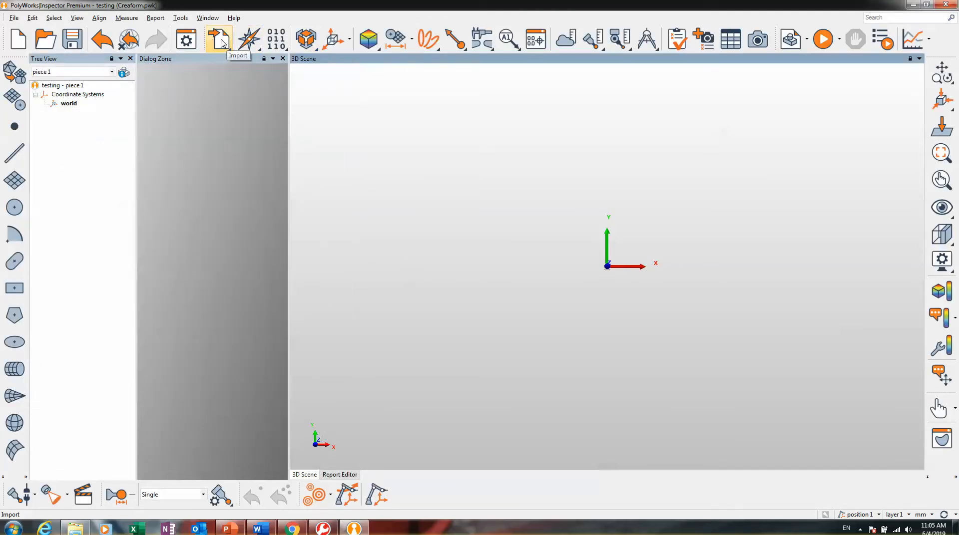
Step: Import the point cloud file IMPart.psl from the IMPart folder, using millimeters as the object units
{"action": "left_click", "coordinate": [220, 42]}
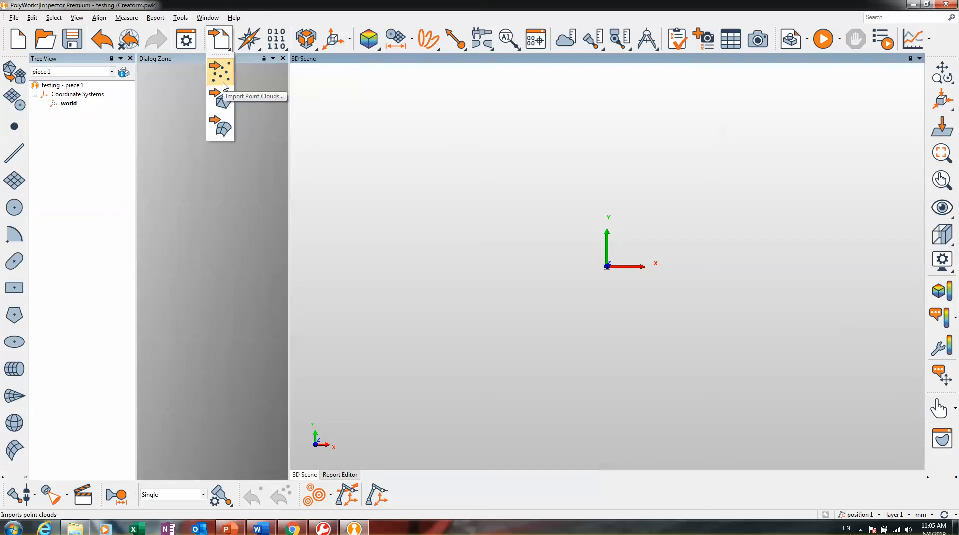
{"action": "left_click", "coordinate": [249, 93]}
{"action": "left_click", "coordinate": [221, 46]}
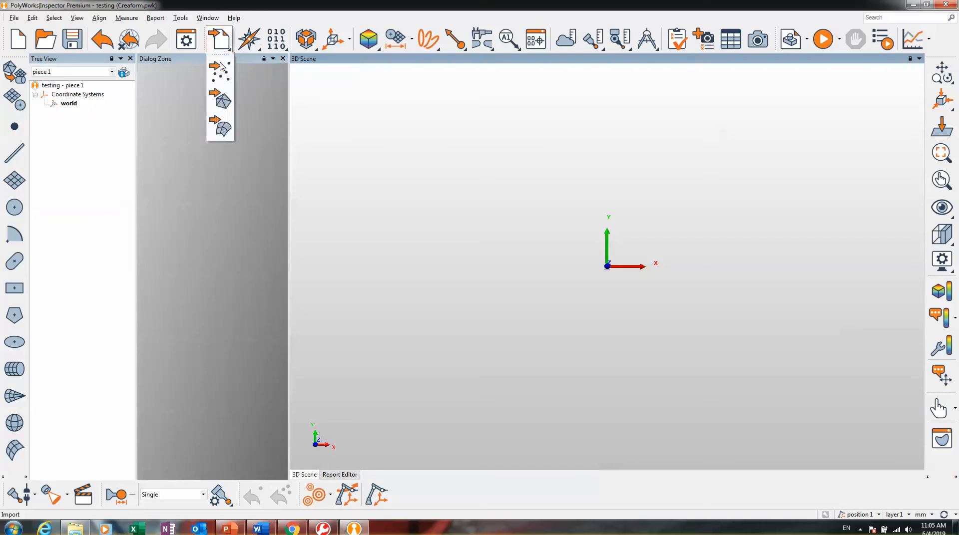
{"action": "left_click", "coordinate": [220, 65]}
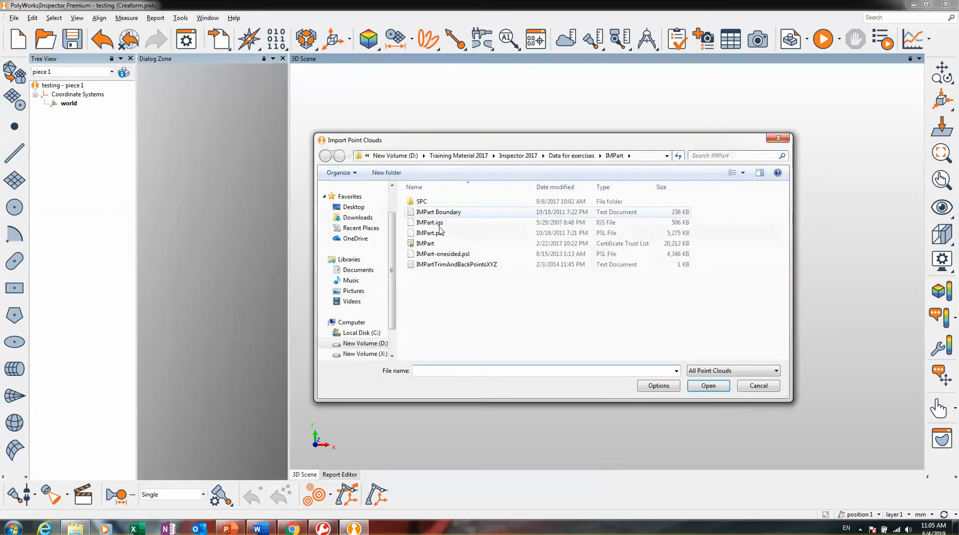
{"action": "left_click", "coordinate": [439, 233]}
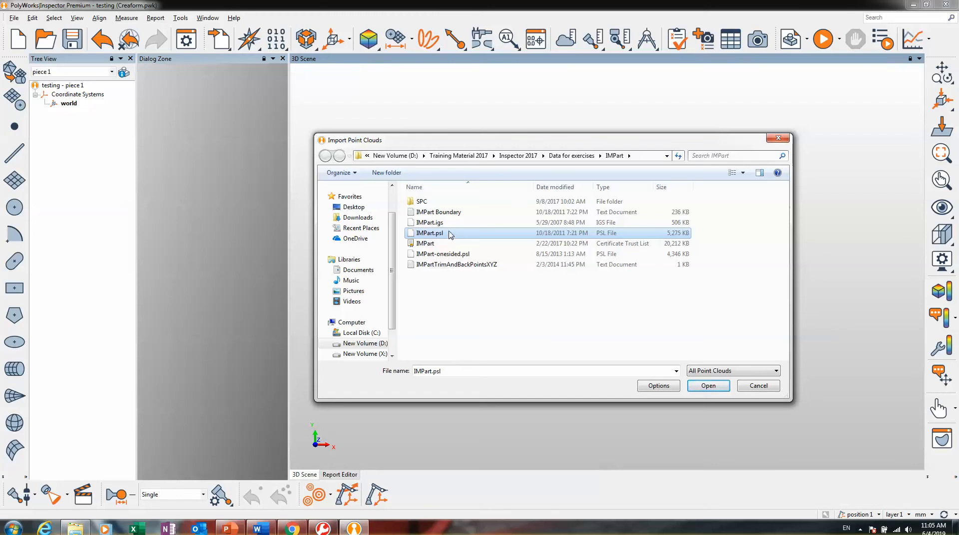
{"action": "left_click", "coordinate": [714, 371]}
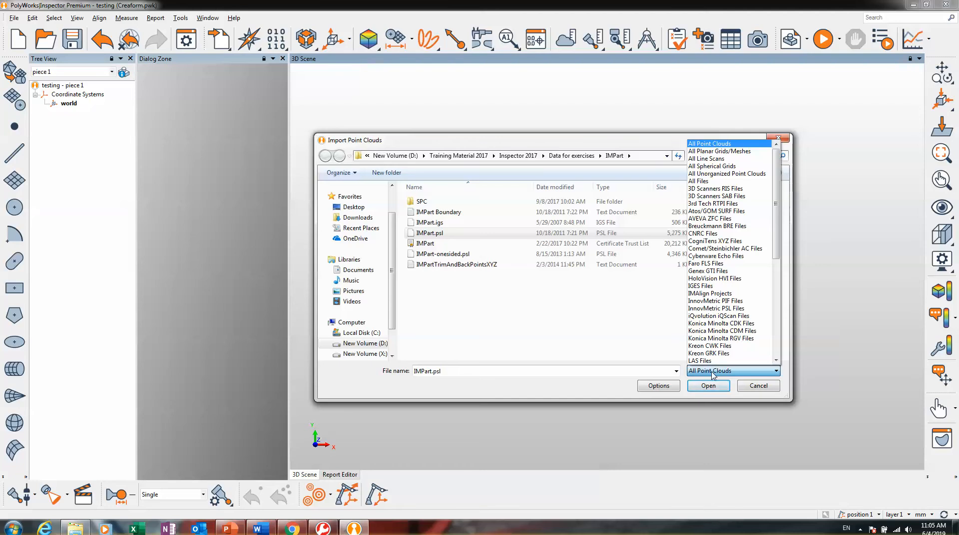
{"action": "left_click", "coordinate": [712, 375]}
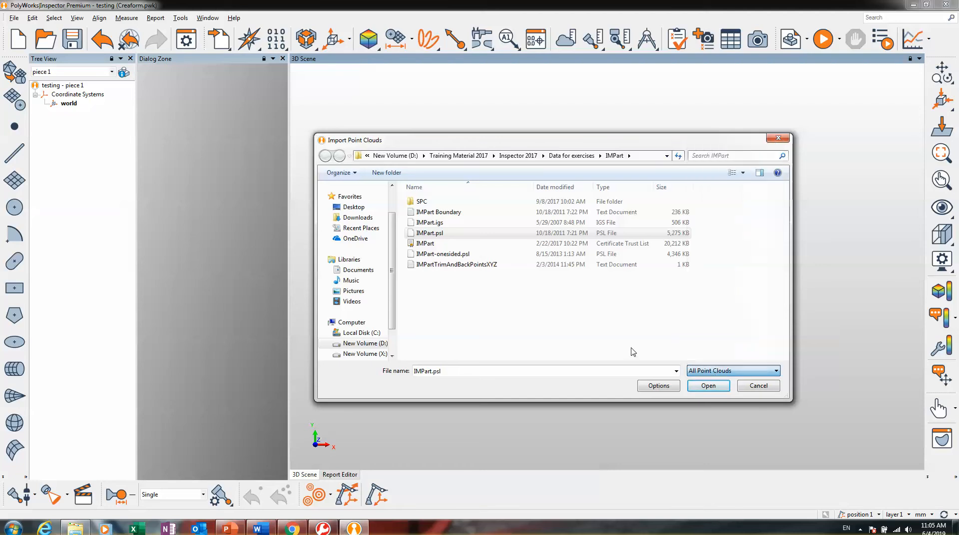
{"action": "double_click", "coordinate": [467, 233]}
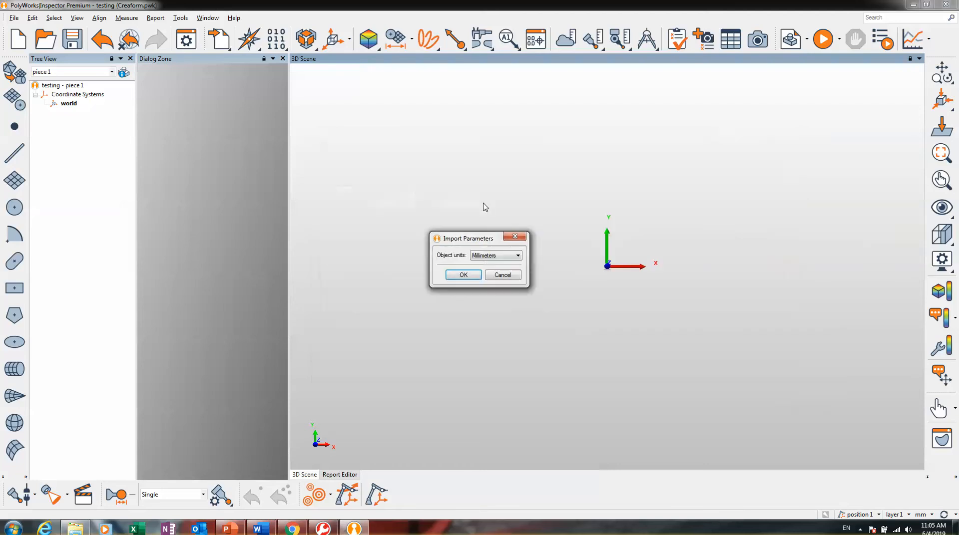
{"action": "left_click", "coordinate": [463, 275]}
Step: Examine the individual points of the imported IMPart cloud up close and the part as a whole
{"action": "scroll", "coordinate": [512, 254], "scroll_direction": "up", "scroll_amount": 5}
{"action": "left_click_drag", "start_coordinate": [552, 280], "coordinate": [585, 184]}
{"action": "scroll", "coordinate": [599, 265], "scroll_direction": "up", "scroll_amount": 3}
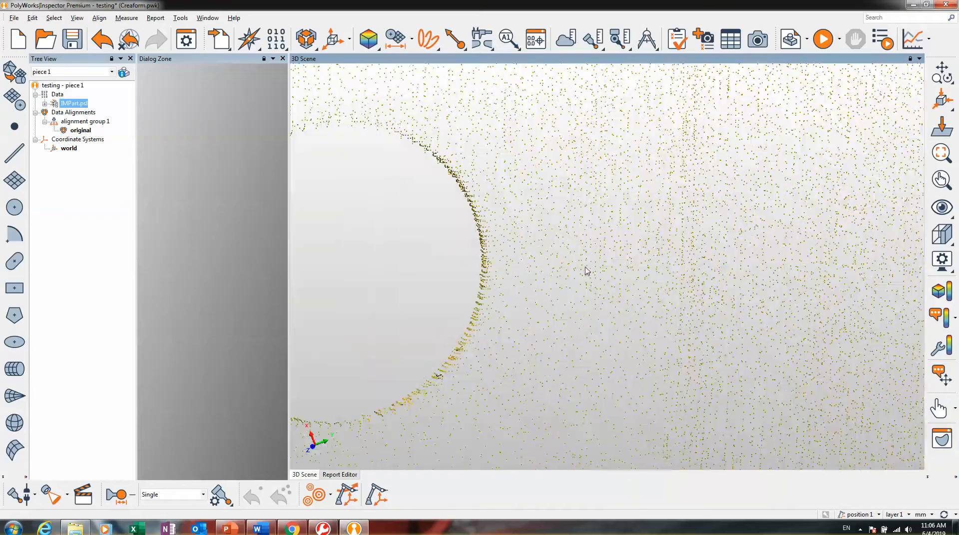
{"action": "scroll", "coordinate": [584, 269], "scroll_direction": "down", "scroll_amount": 6}
{"action": "scroll", "coordinate": [585, 271], "scroll_direction": "up", "scroll_amount": 6}
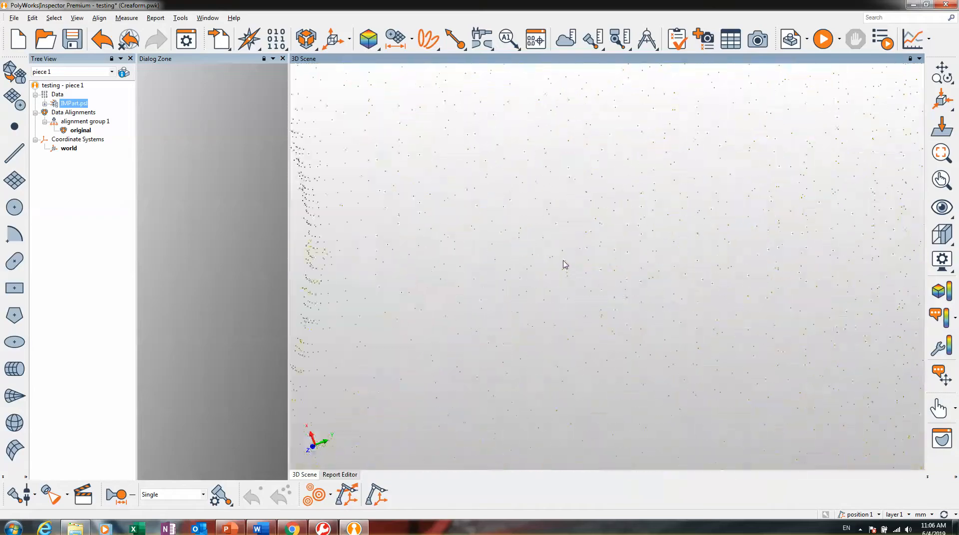
{"action": "scroll", "coordinate": [563, 267], "scroll_direction": "down", "scroll_amount": 3}
{"action": "scroll", "coordinate": [563, 266], "scroll_direction": "down", "scroll_amount": 5}
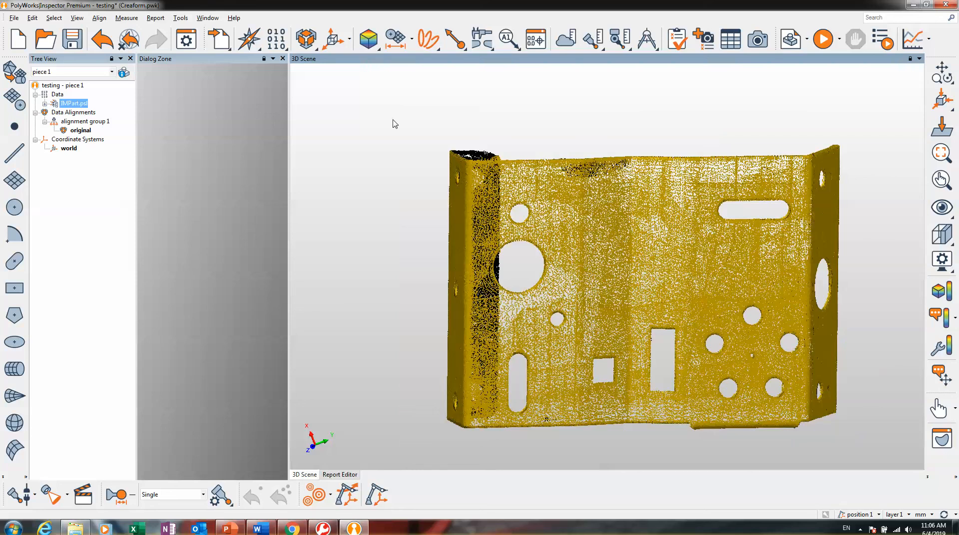
Step: Import the IMBlock polygonal model from the IMBlock exercise folder, using millimeters as object units and creating a new alignment group
{"action": "left_click", "coordinate": [230, 45]}
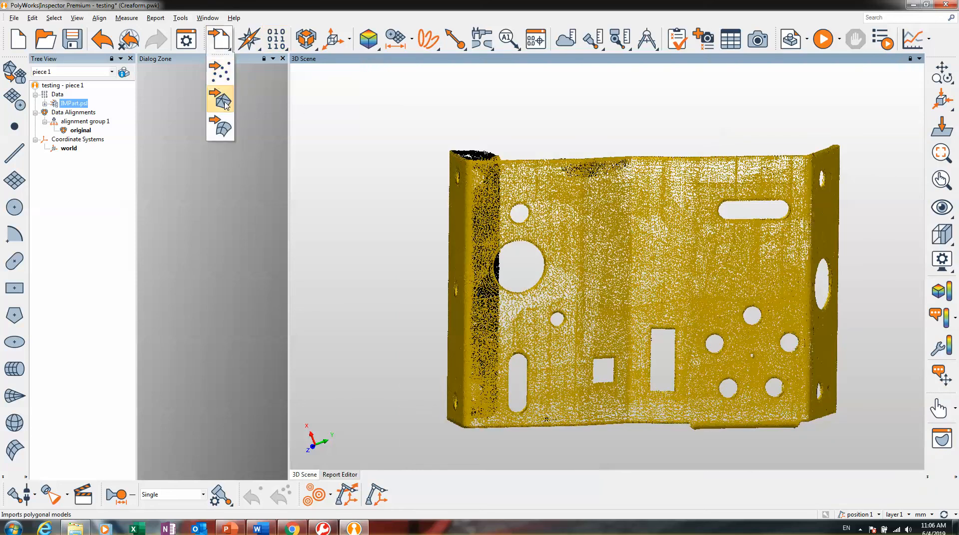
{"action": "left_click", "coordinate": [224, 101]}
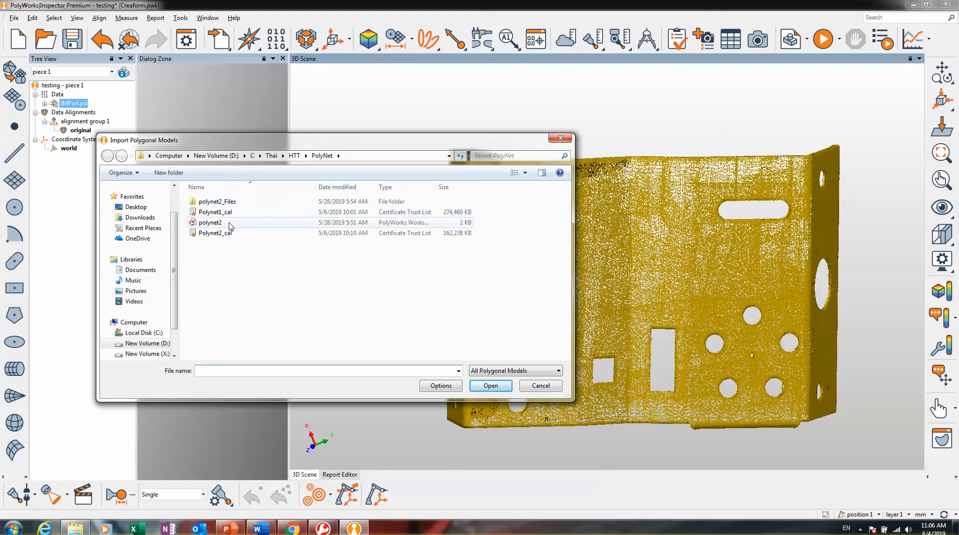
{"action": "left_click", "coordinate": [216, 156]}
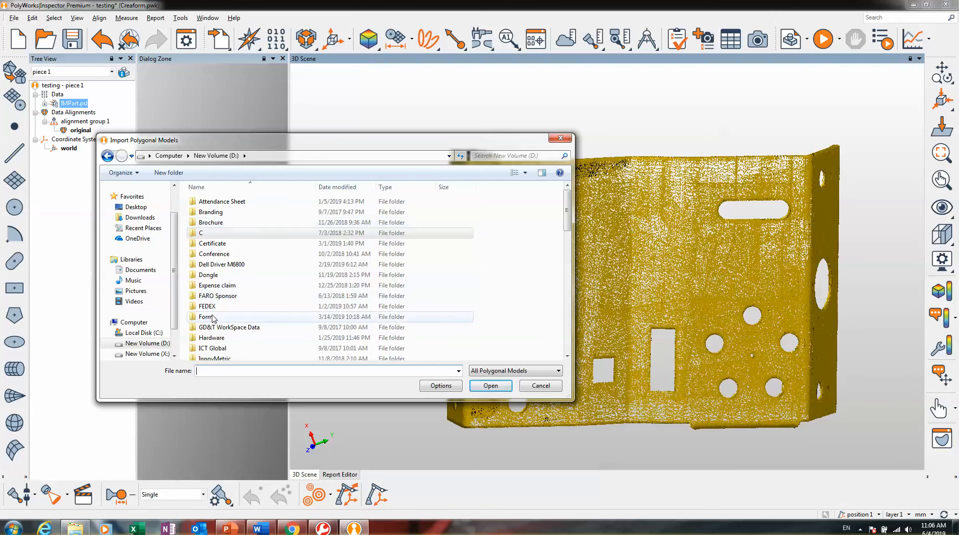
{"action": "scroll", "coordinate": [229, 279], "scroll_direction": "down", "scroll_amount": 15}
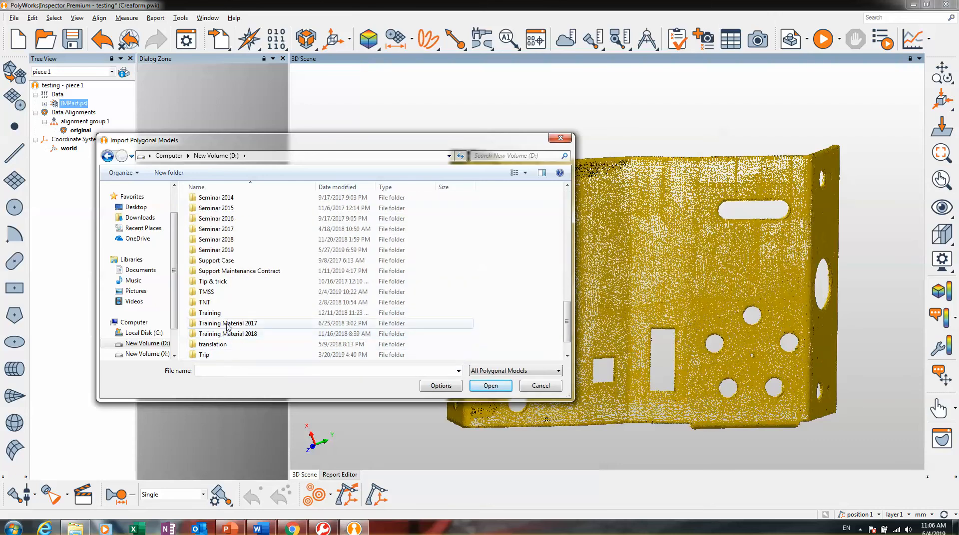
{"action": "double_click", "coordinate": [227, 323]}
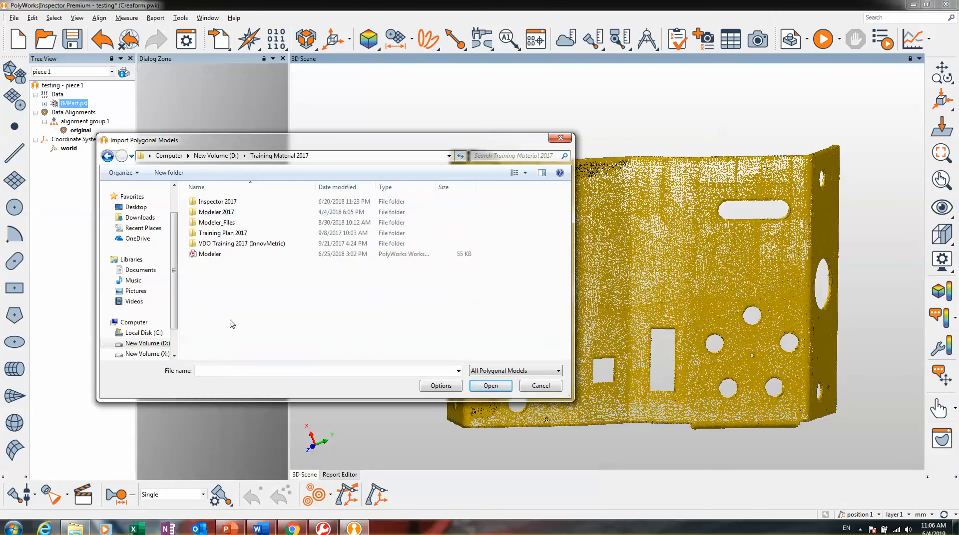
{"action": "double_click", "coordinate": [228, 206]}
{"action": "double_click", "coordinate": [225, 202]}
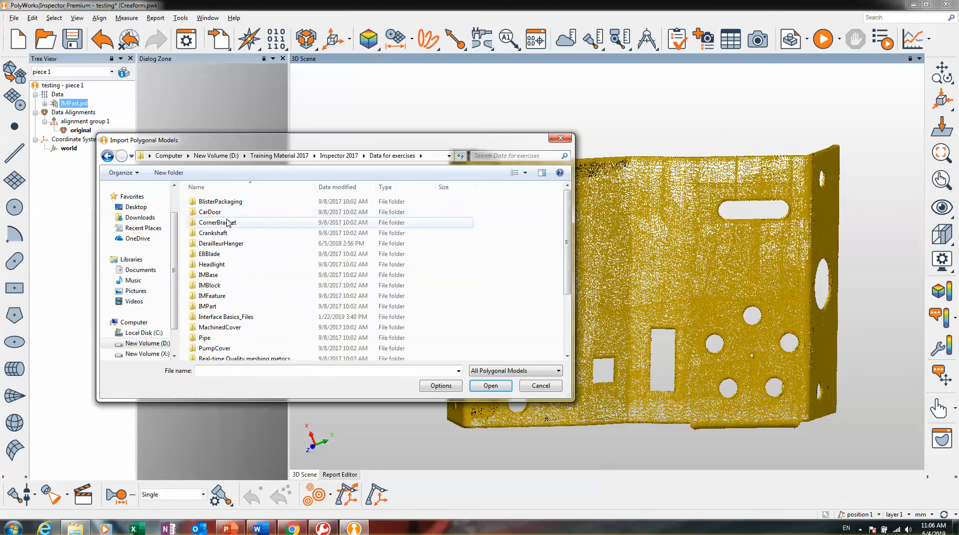
{"action": "double_click", "coordinate": [207, 306]}
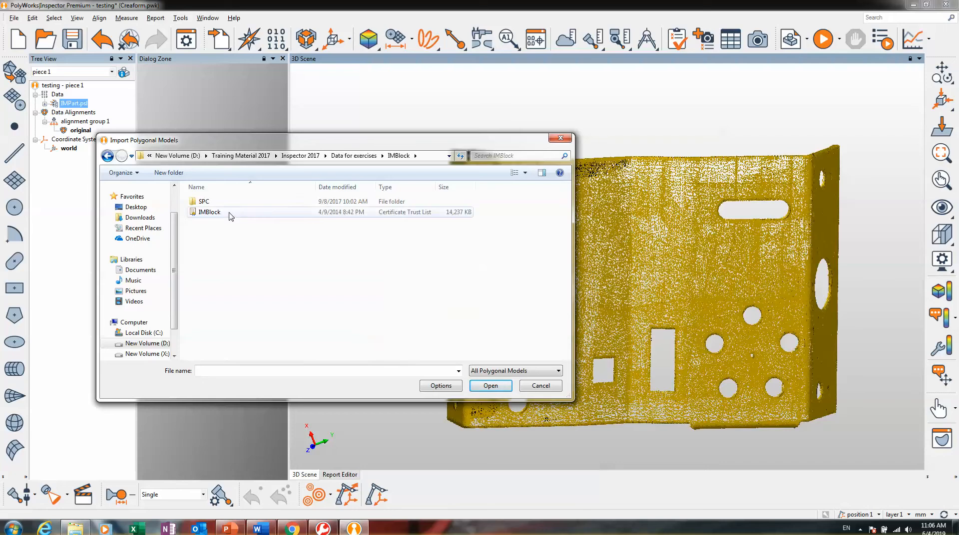
{"action": "double_click", "coordinate": [219, 215]}
{"action": "left_click", "coordinate": [479, 261]}
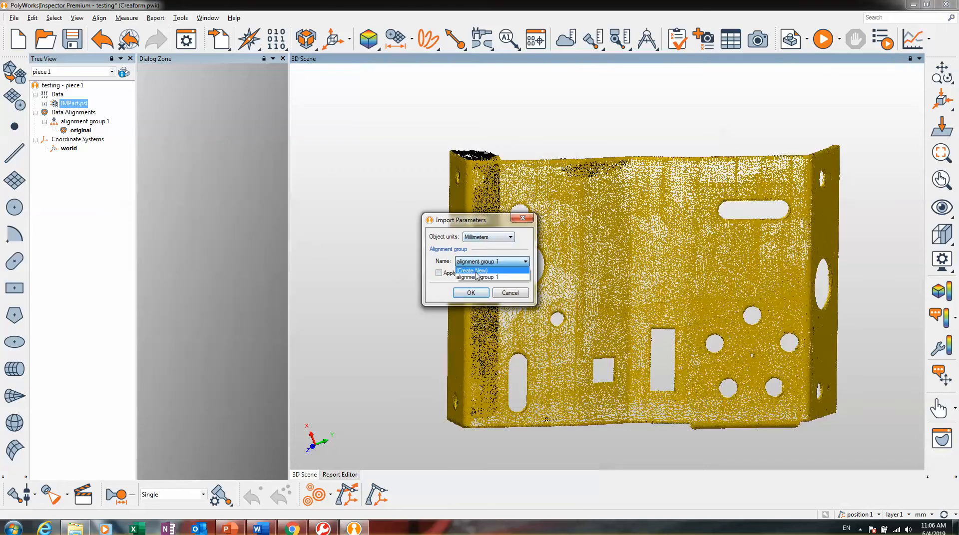
{"action": "left_click", "coordinate": [477, 276]}
{"action": "left_click", "coordinate": [470, 293]}
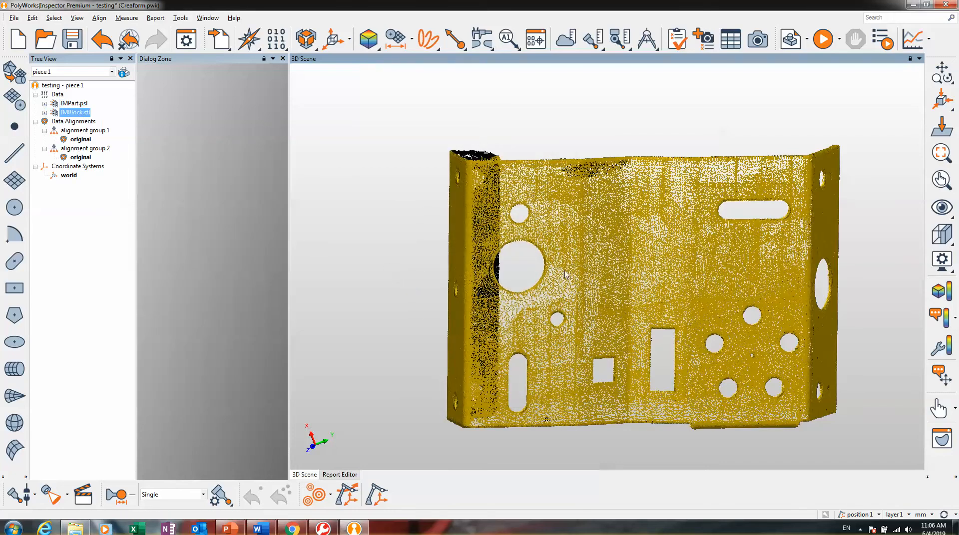
Step: Switch the static drawing type of the IMBlock model to wireframe and examine its triangle mesh around the holes
{"action": "middle_click_drag", "start_coordinate": [735, 293], "coordinate": [522, 187]}
{"action": "scroll", "coordinate": [646, 305], "scroll_direction": "up", "scroll_amount": 7}
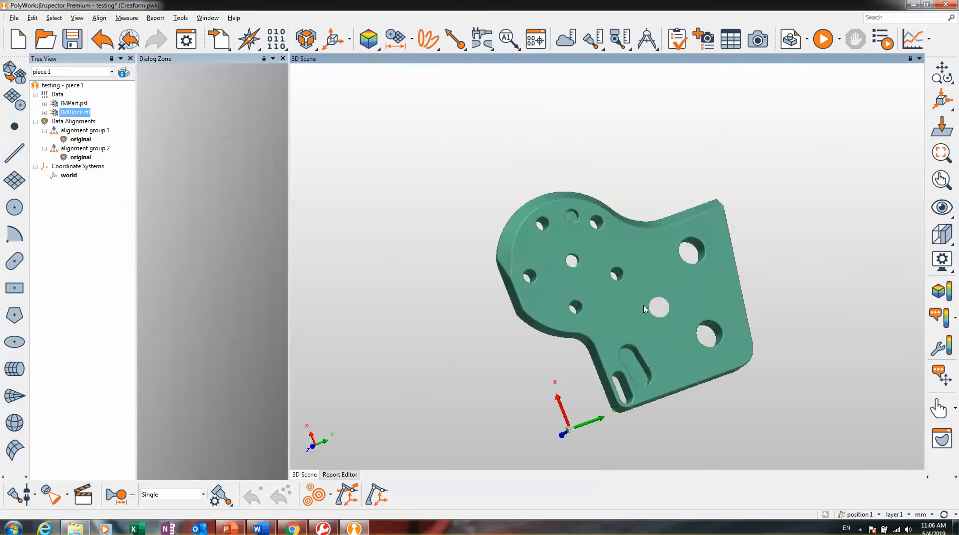
{"action": "left_click_drag", "start_coordinate": [644, 272], "coordinate": [685, 281]}
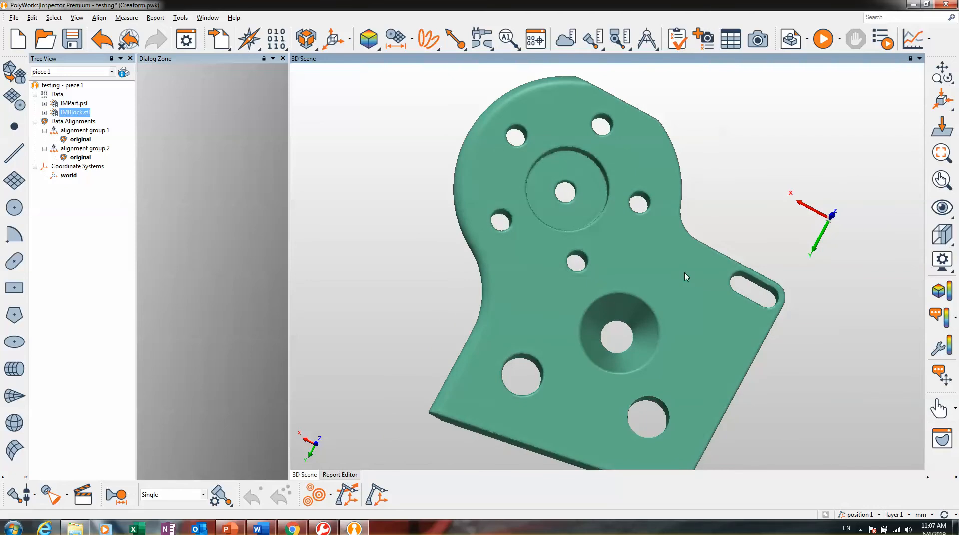
{"action": "right_click", "coordinate": [76, 111]}
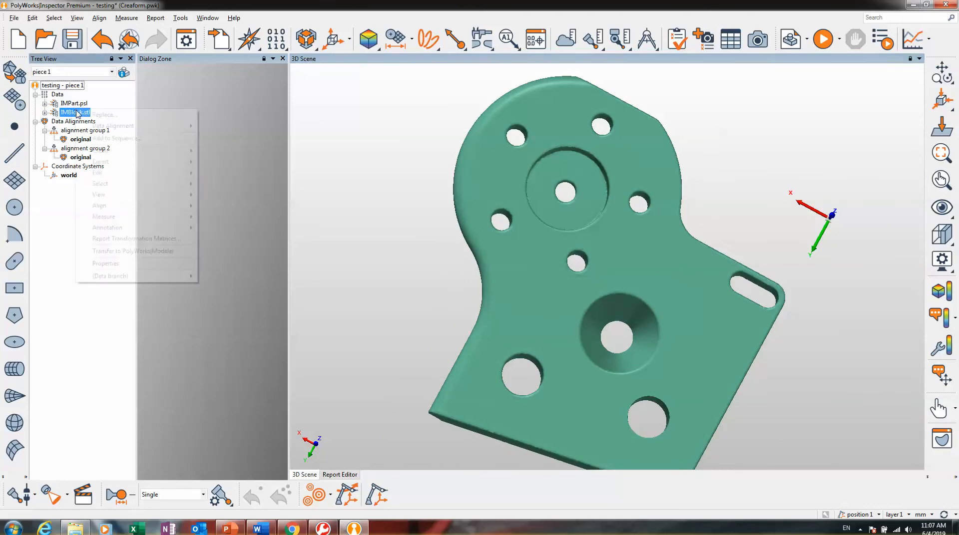
{"action": "mouse_move", "coordinate": [121, 196]}
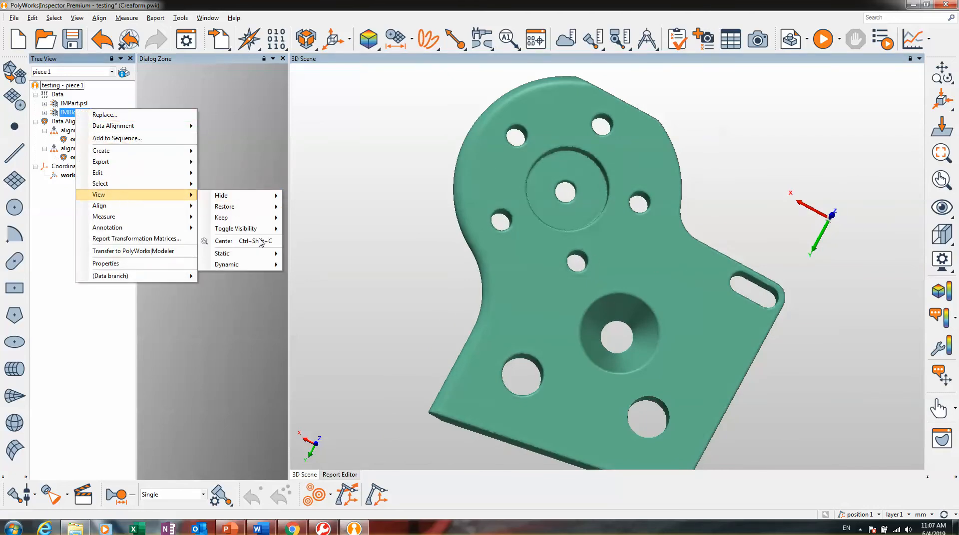
{"action": "mouse_move", "coordinate": [272, 254]}
{"action": "left_click", "coordinate": [313, 310]}
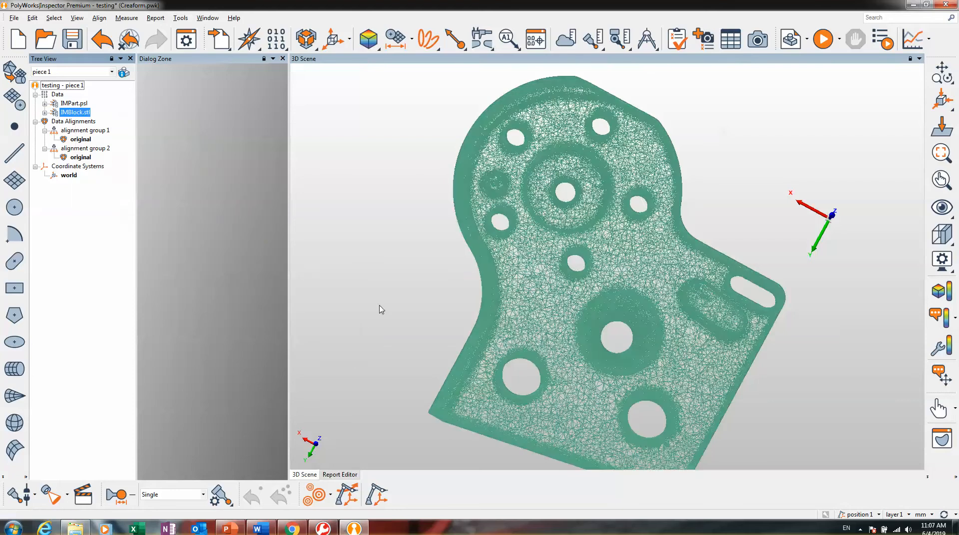
{"action": "scroll", "coordinate": [582, 285], "scroll_direction": "up", "scroll_amount": 5}
{"action": "scroll", "coordinate": [504, 285], "scroll_direction": "up", "scroll_amount": 3}
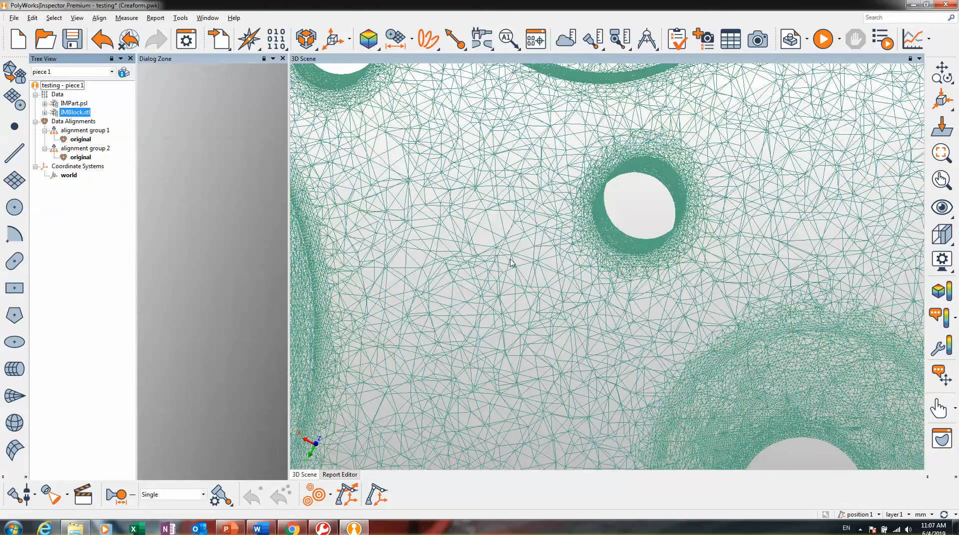
{"action": "scroll", "coordinate": [477, 249], "scroll_direction": "down", "scroll_amount": 8}
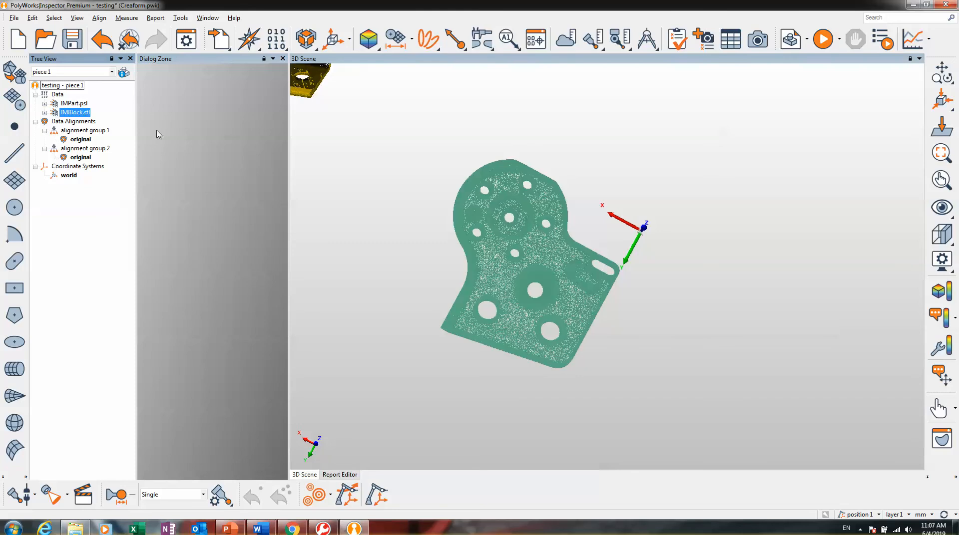
Step: Import the CAD model IMFeature.igs from the IMFeature folder of the Inspector 2017 exercise data
{"action": "left_click", "coordinate": [219, 40]}
{"action": "left_click", "coordinate": [223, 131]}
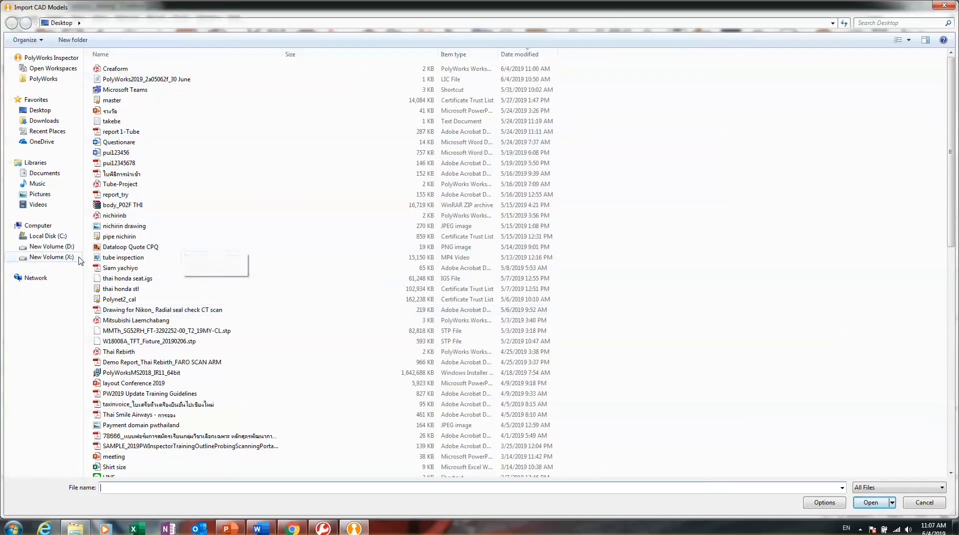
{"action": "left_click", "coordinate": [52, 246]}
{"action": "scroll", "coordinate": [169, 310], "scroll_direction": "down", "scroll_amount": 7}
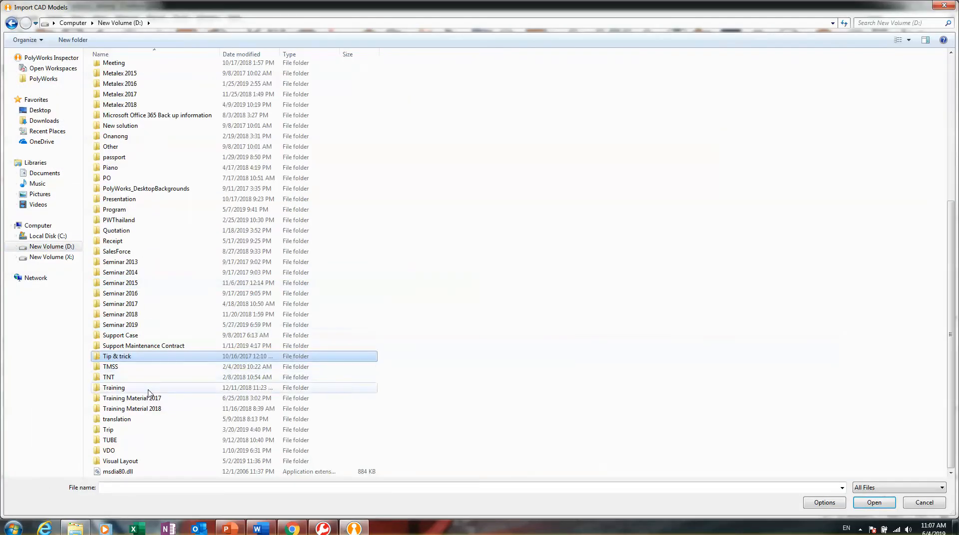
{"action": "double_click", "coordinate": [170, 398]}
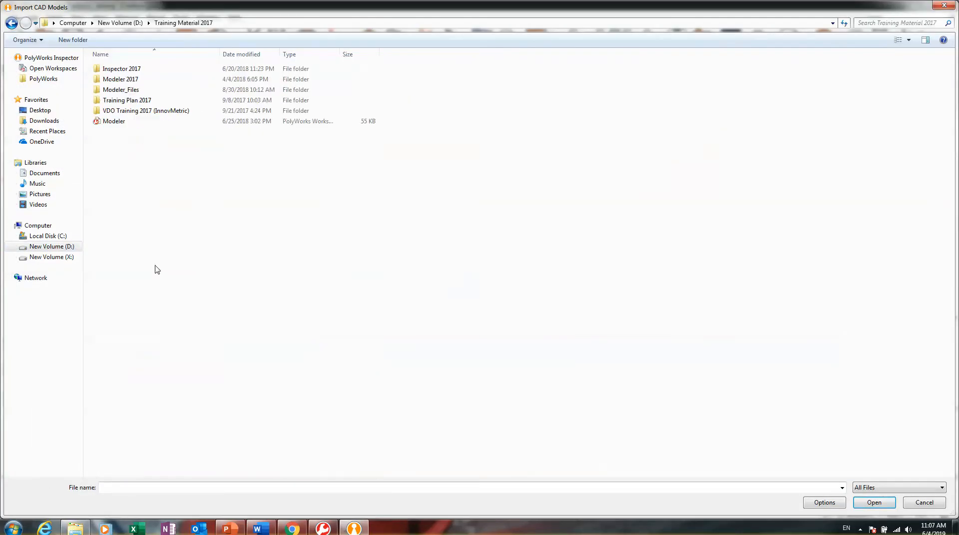
{"action": "double_click", "coordinate": [119, 68]}
{"action": "double_click", "coordinate": [136, 70]}
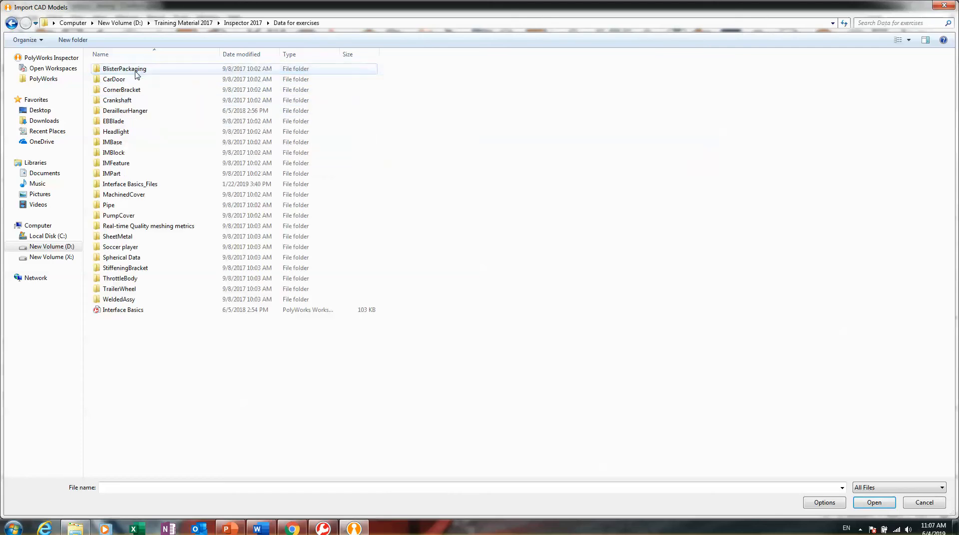
{"action": "double_click", "coordinate": [135, 162]}
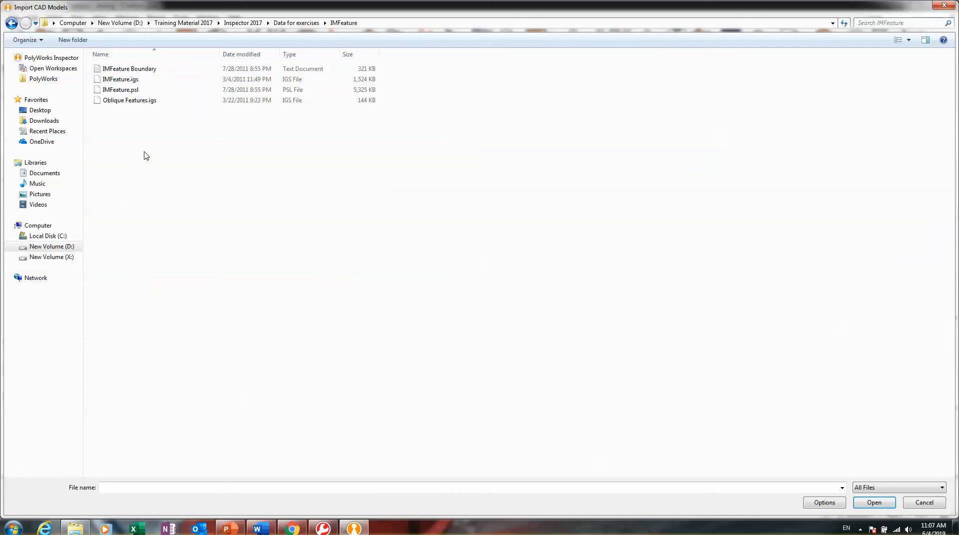
{"action": "left_click", "coordinate": [151, 81]}
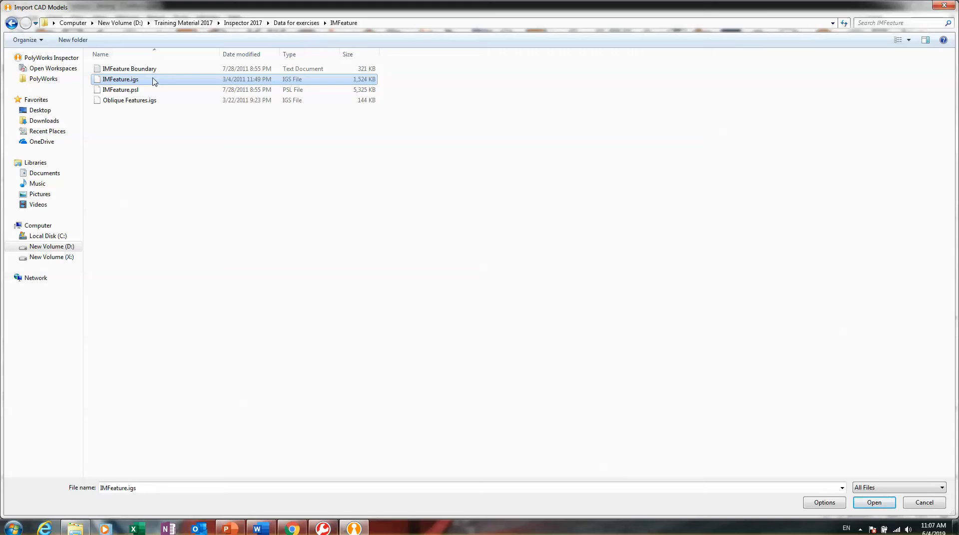
{"action": "double_click", "coordinate": [151, 82]}
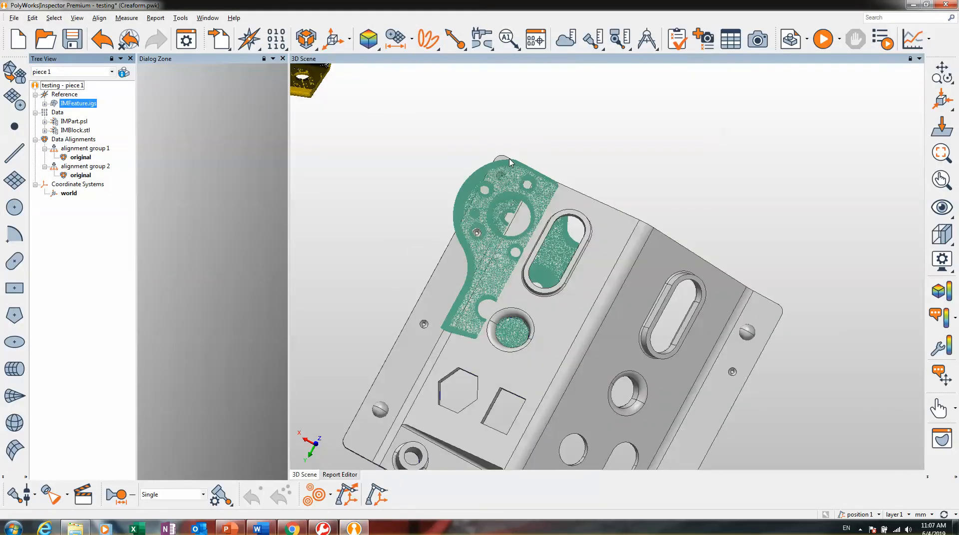
Step: Hide the IMPart and IMBlock data objects and examine the features of the IMFeature CAD model
{"action": "middle_click_drag", "start_coordinate": [581, 298], "coordinate": [596, 208]}
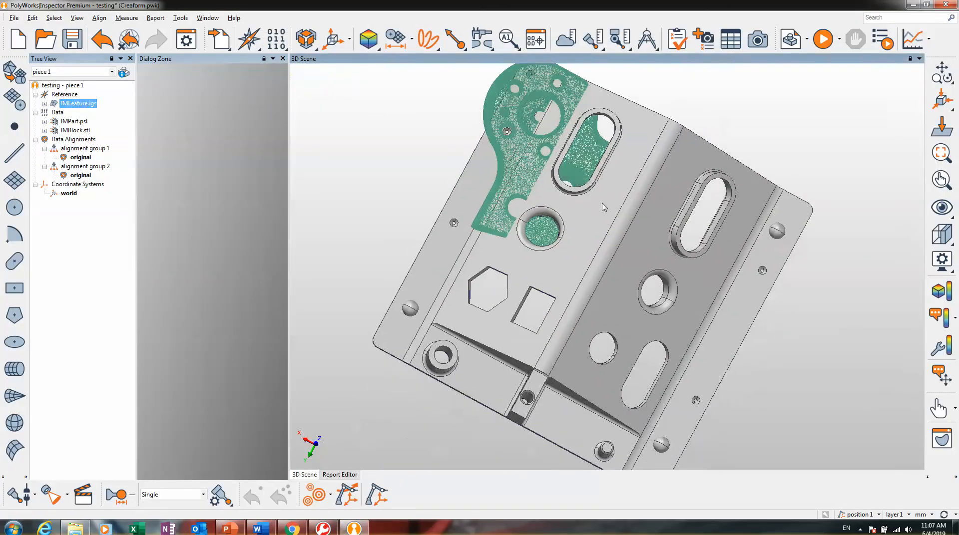
{"action": "left_click_drag", "start_coordinate": [576, 267], "coordinate": [571, 258]}
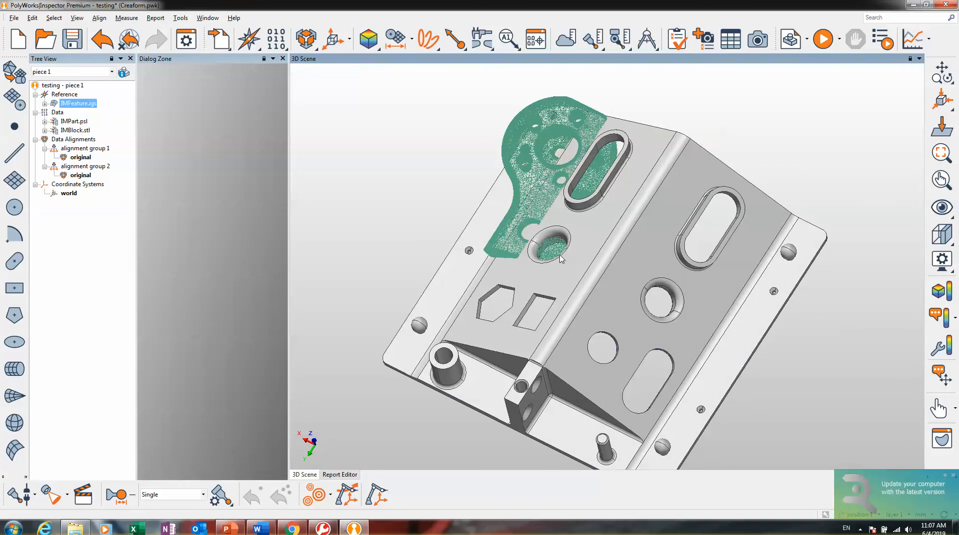
{"action": "middle_click_drag", "start_coordinate": [559, 254], "coordinate": [538, 218]}
{"action": "middle_click", "coordinate": [50, 115]}
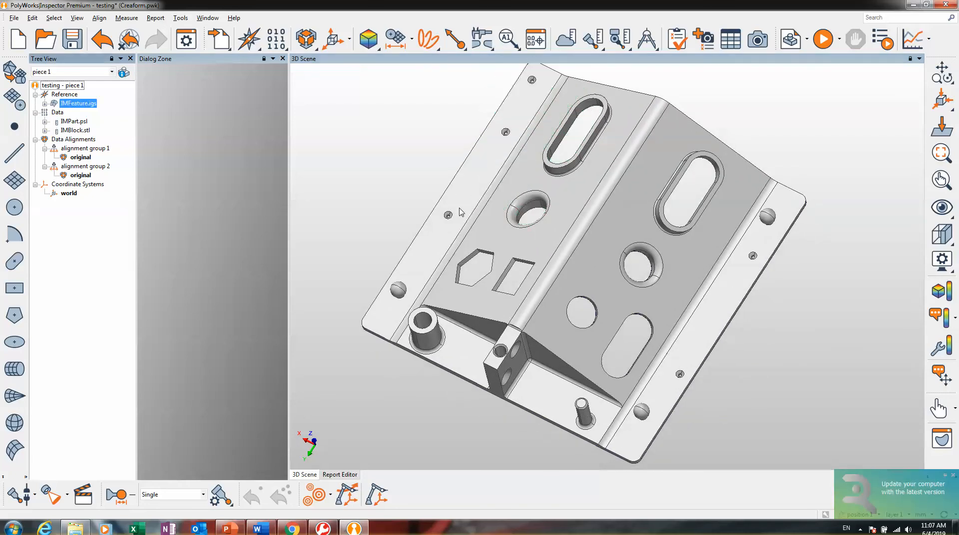
{"action": "scroll", "coordinate": [517, 274], "scroll_direction": "up", "scroll_amount": 5}
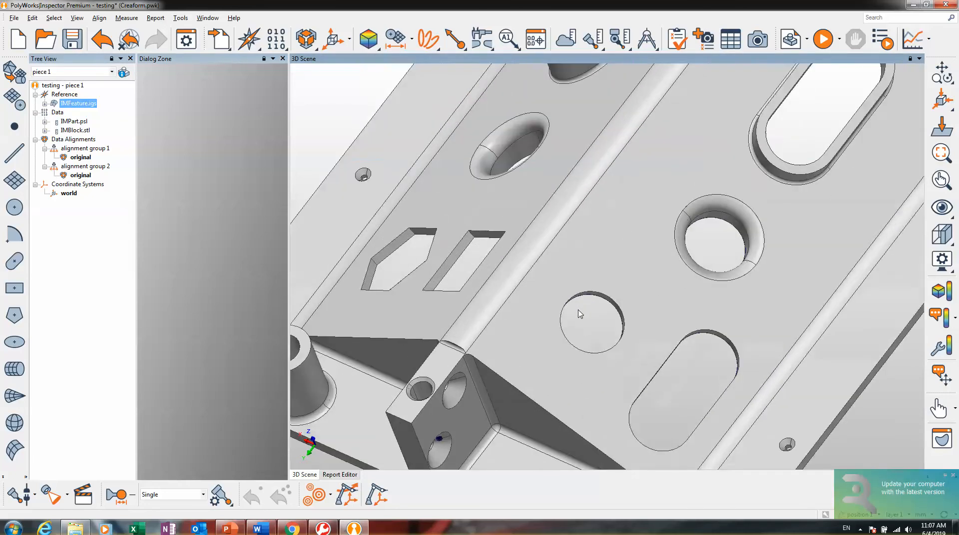
{"action": "middle_click_drag", "start_coordinate": [578, 245], "coordinate": [607, 200]}
{"action": "scroll", "coordinate": [608, 240], "scroll_direction": "down", "scroll_amount": 2}
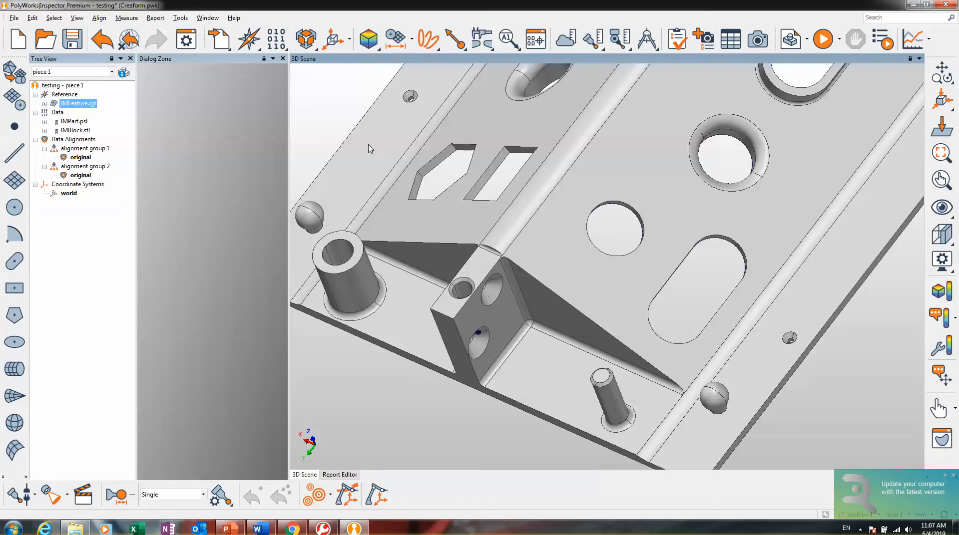
{"action": "scroll", "coordinate": [370, 150], "scroll_direction": "down", "scroll_amount": 5}
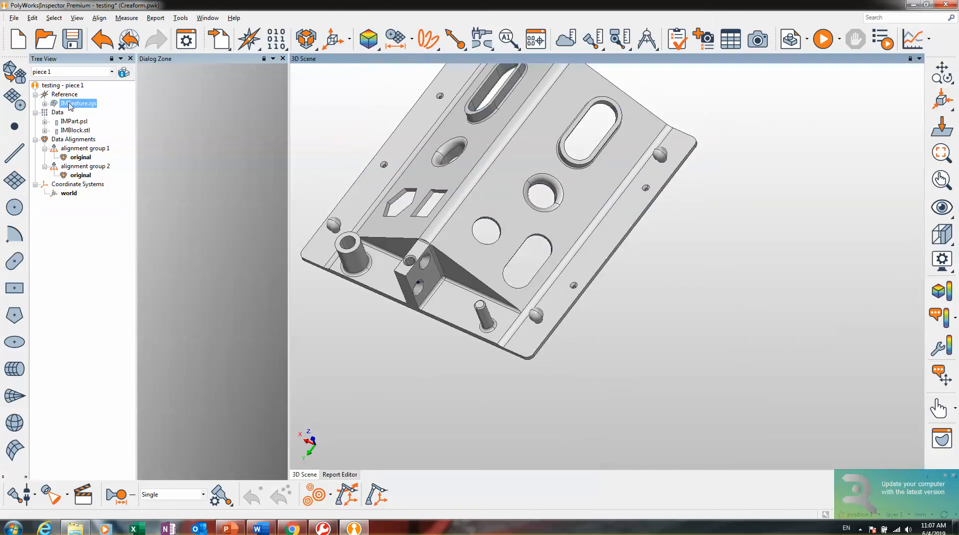
Step: Try bright green as the color of the IMFeature.igs reference object, and set it to light blue instead
{"action": "double_click", "coordinate": [70, 103]}
{"action": "left_click", "coordinate": [272, 95]}
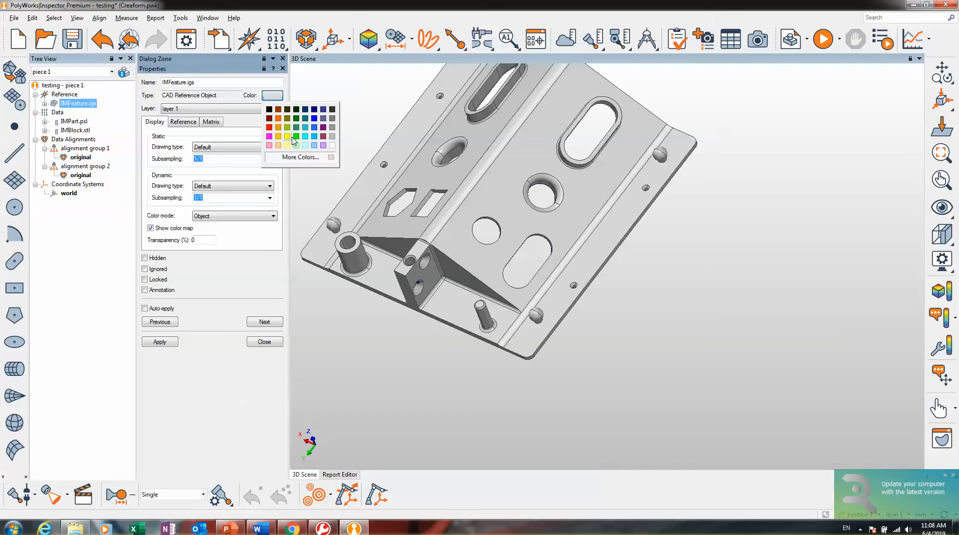
{"action": "left_click", "coordinate": [296, 136]}
{"action": "left_click", "coordinate": [270, 96]}
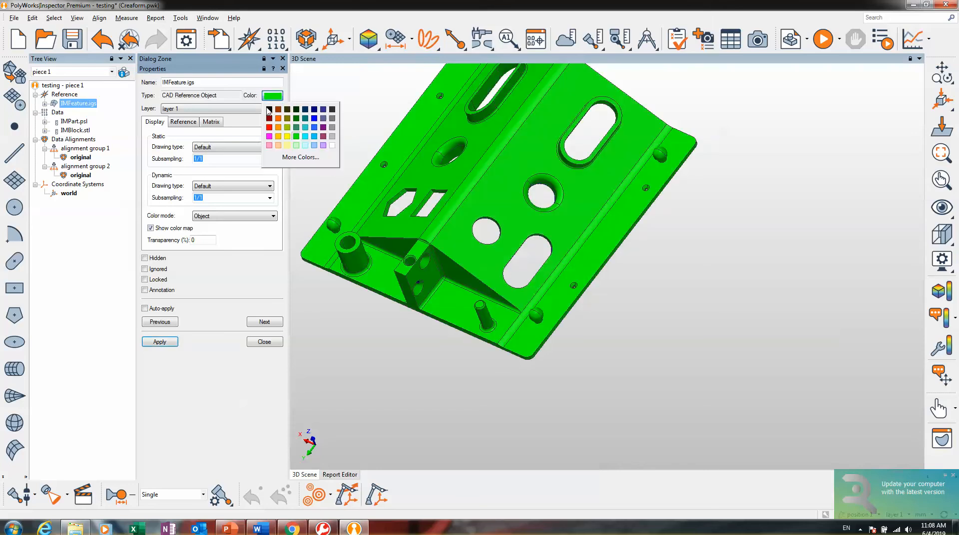
{"action": "left_click", "coordinate": [314, 145]}
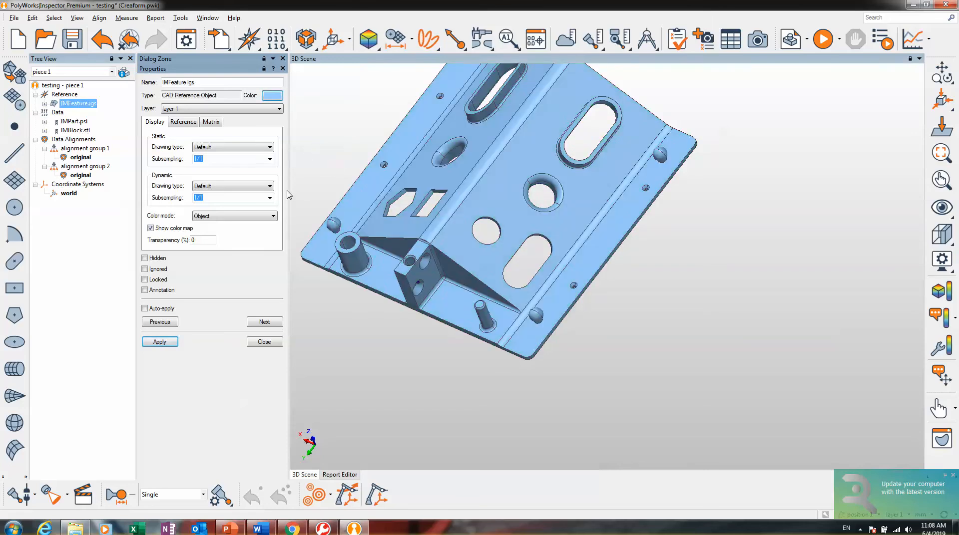
{"action": "left_click", "coordinate": [274, 342]}
Step: Restore the IMBlock and IMPart data objects in the 3D scene and hide all data objects again
{"action": "scroll", "coordinate": [482, 205], "scroll_direction": "down", "scroll_amount": 3}
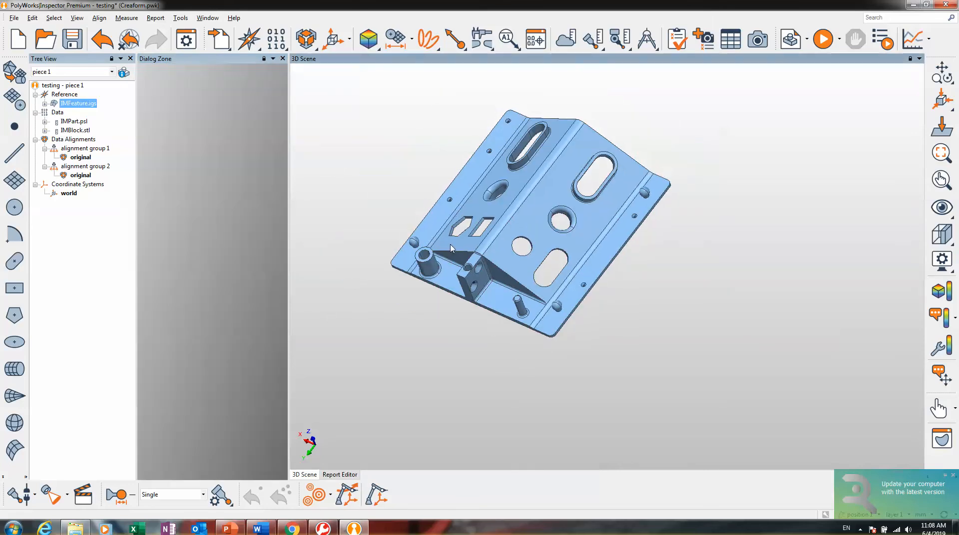
{"action": "middle_click", "coordinate": [80, 129]}
{"action": "middle_click", "coordinate": [81, 123]}
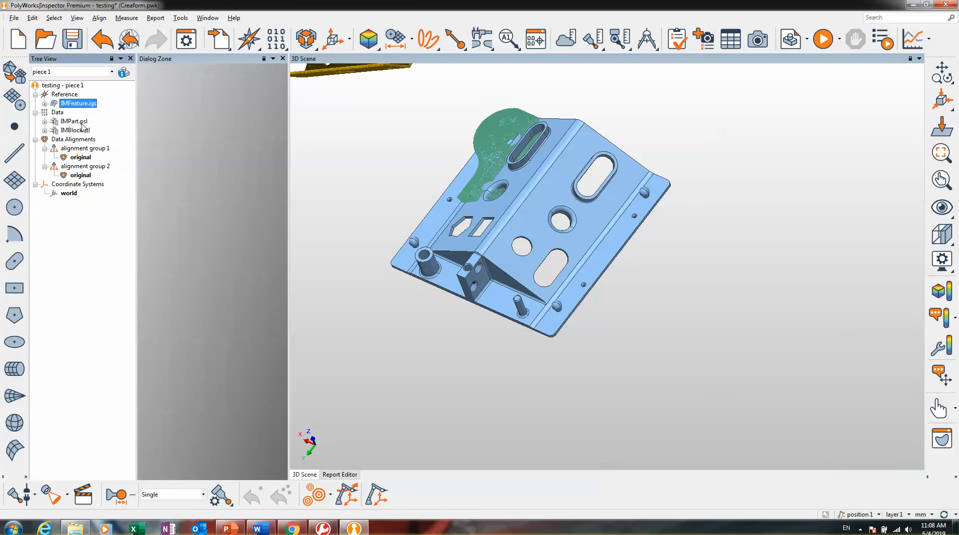
{"action": "middle_click", "coordinate": [48, 113]}
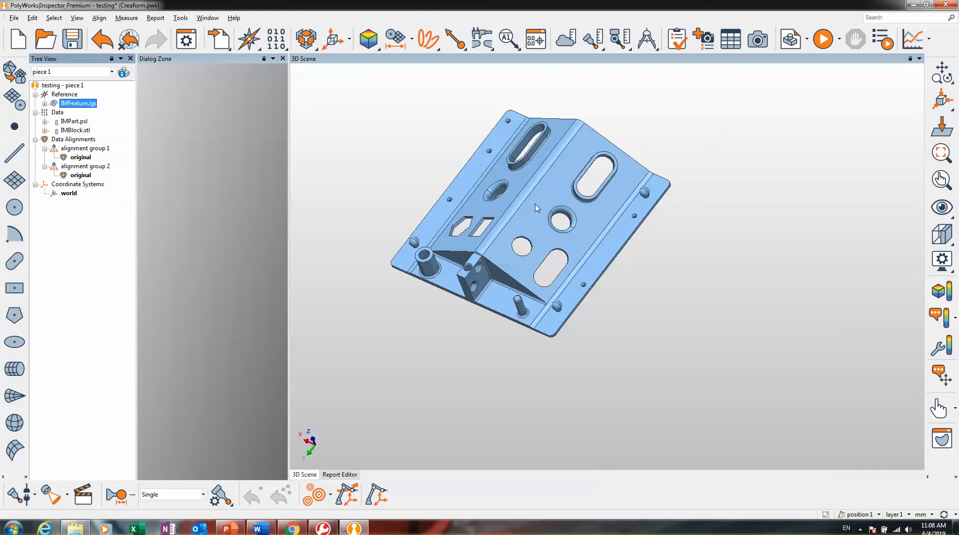
Step: Display the IMPart and IMBlock data objects in the 3D scene alongside the IMFeature CAD model
{"action": "scroll", "coordinate": [562, 216], "scroll_direction": "up", "scroll_amount": 2}
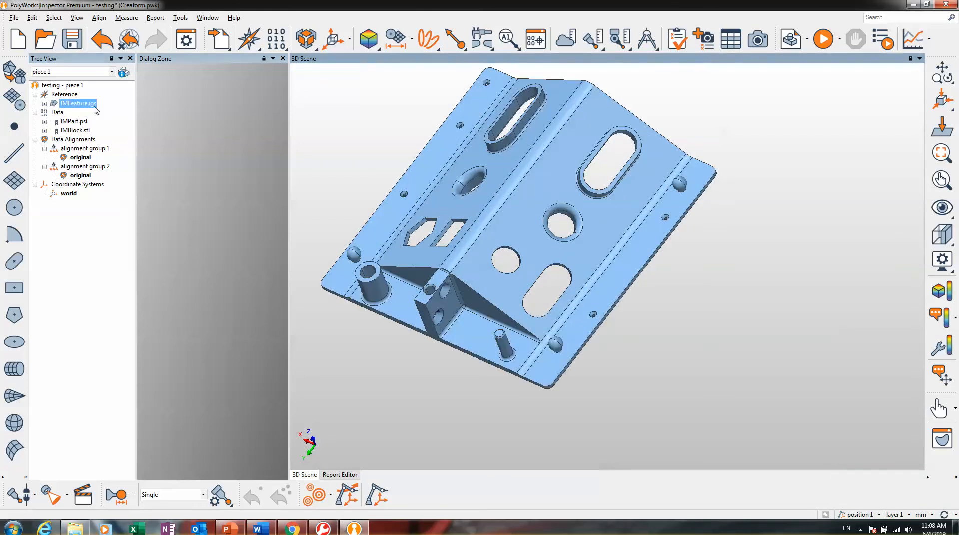
{"action": "left_click", "coordinate": [70, 97]}
{"action": "left_click", "coordinate": [78, 103]}
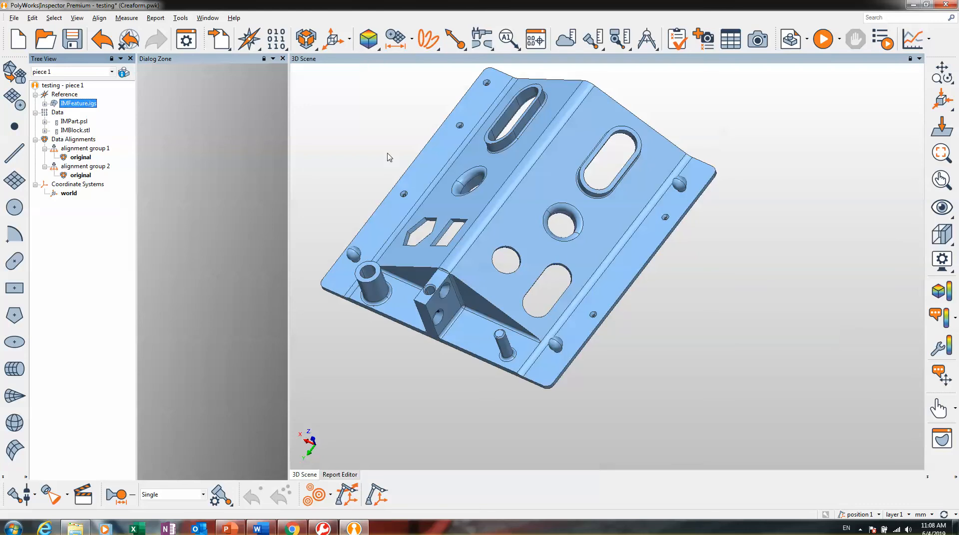
{"action": "middle_click", "coordinate": [61, 121]}
{"action": "middle_click", "coordinate": [78, 130]}
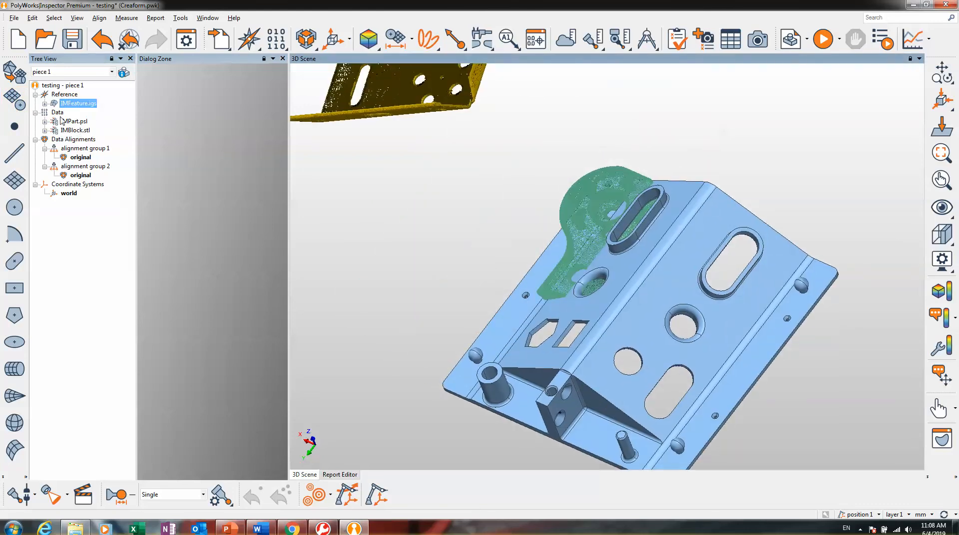
{"action": "left_click", "coordinate": [56, 113]}
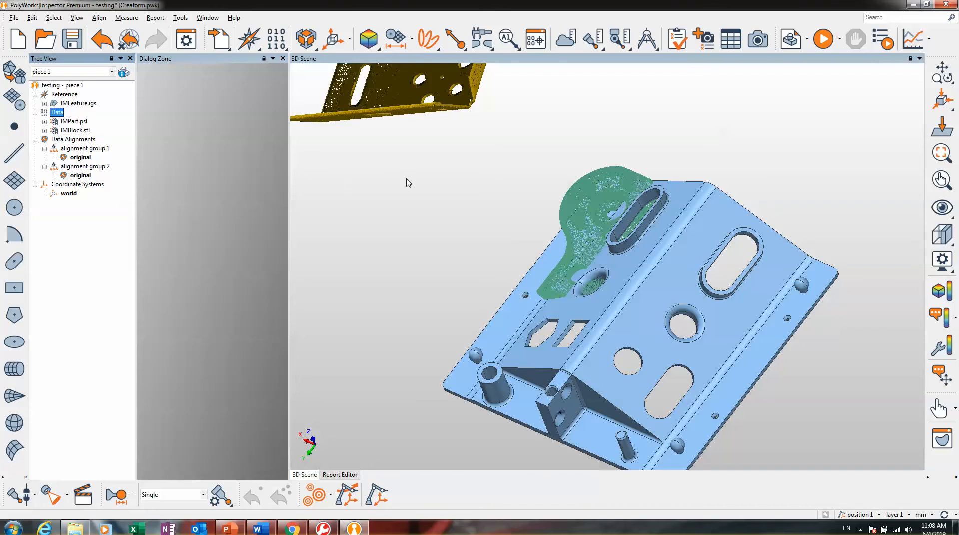
{"action": "scroll", "coordinate": [449, 288], "scroll_direction": "down", "scroll_amount": 5}
{"action": "middle_click_drag", "start_coordinate": [444, 270], "coordinate": [447, 303]}
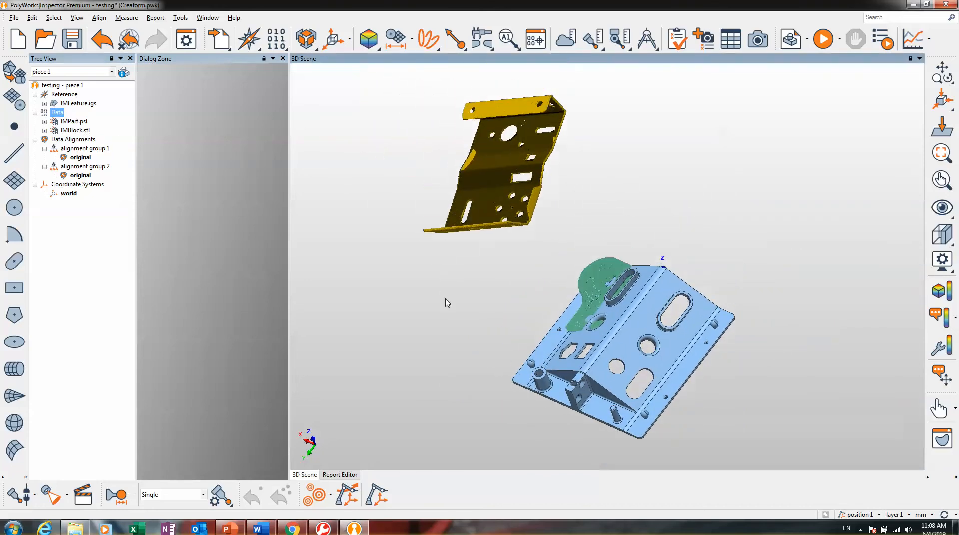
{"action": "left_click", "coordinate": [220, 40]}
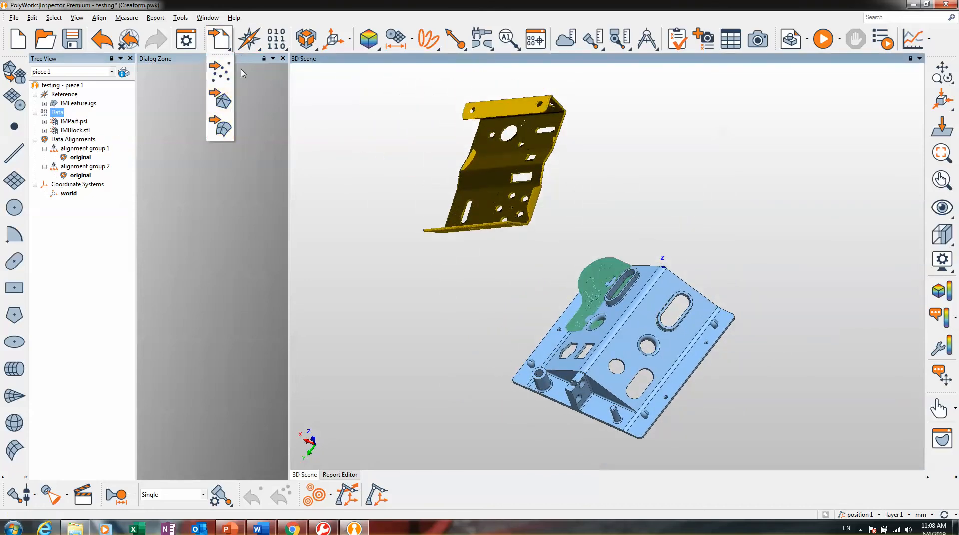
{"action": "left_click", "coordinate": [252, 47]}
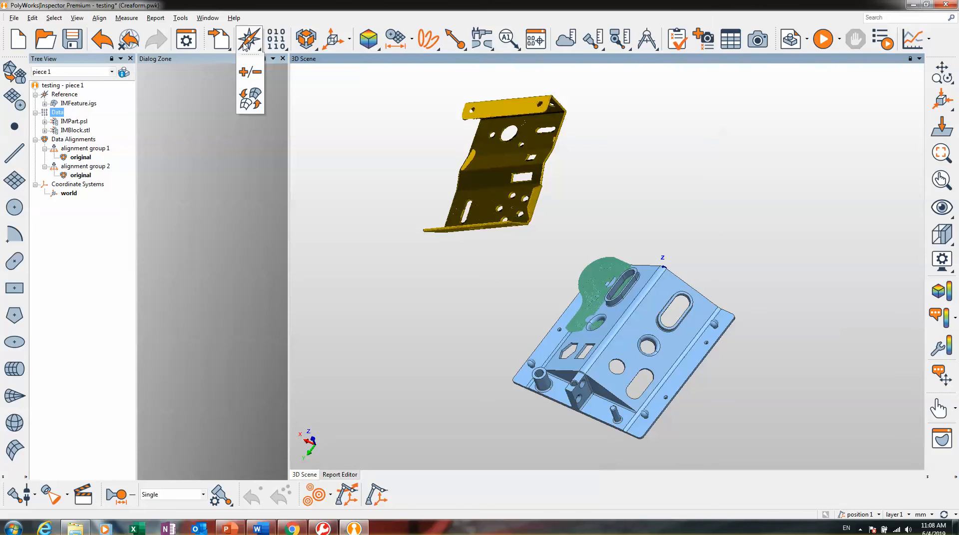
{"action": "left_click", "coordinate": [306, 99]}
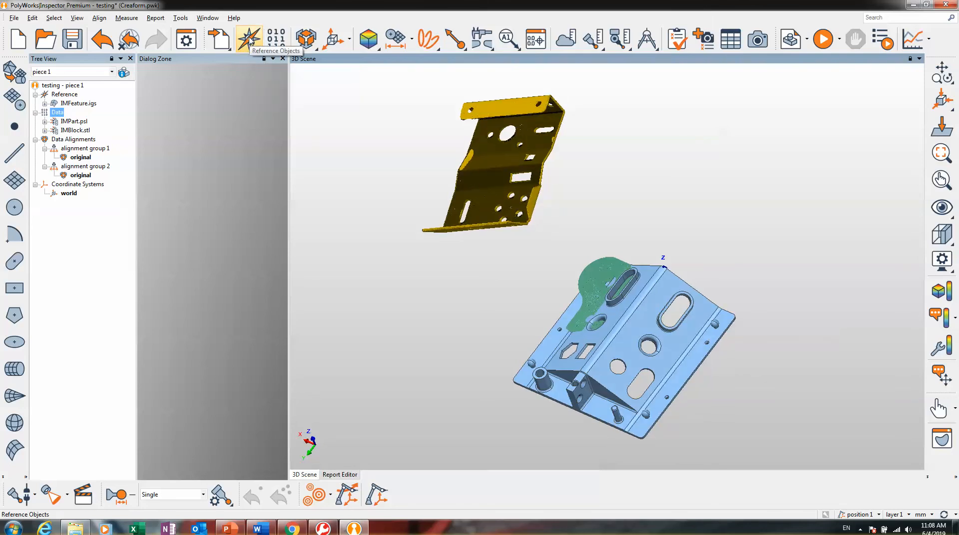
{"action": "left_click", "coordinate": [250, 42]}
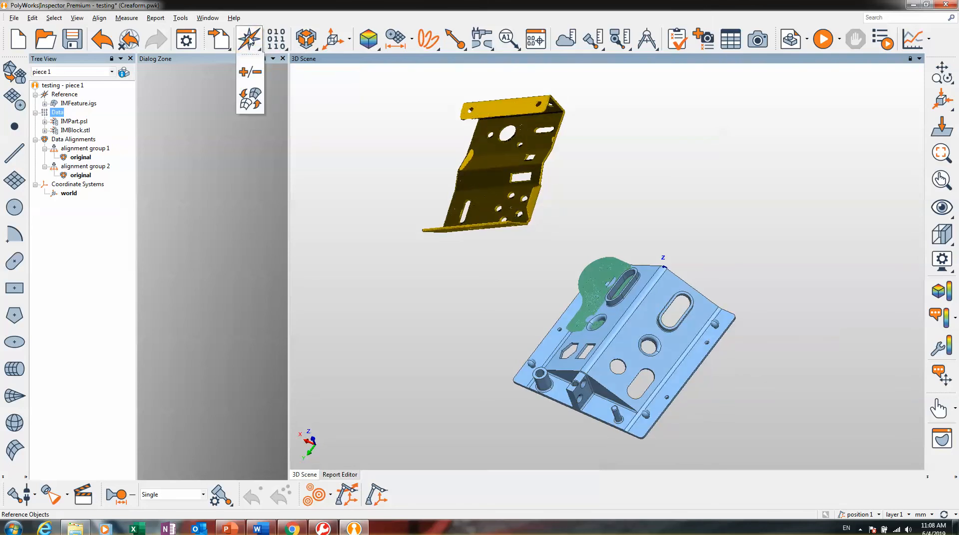
Step: Hide all data objects so only the IMFeature reference model is displayed in the 3D scene
{"action": "middle_click", "coordinate": [62, 110]}
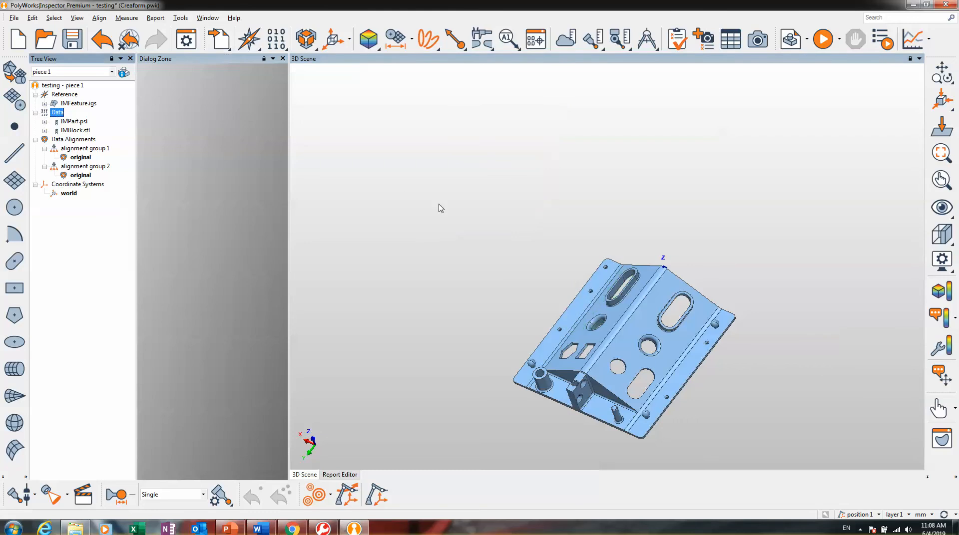
{"action": "middle_click_drag", "start_coordinate": [478, 207], "coordinate": [473, 197]}
{"action": "scroll", "coordinate": [473, 196], "scroll_direction": "up", "scroll_amount": 5}
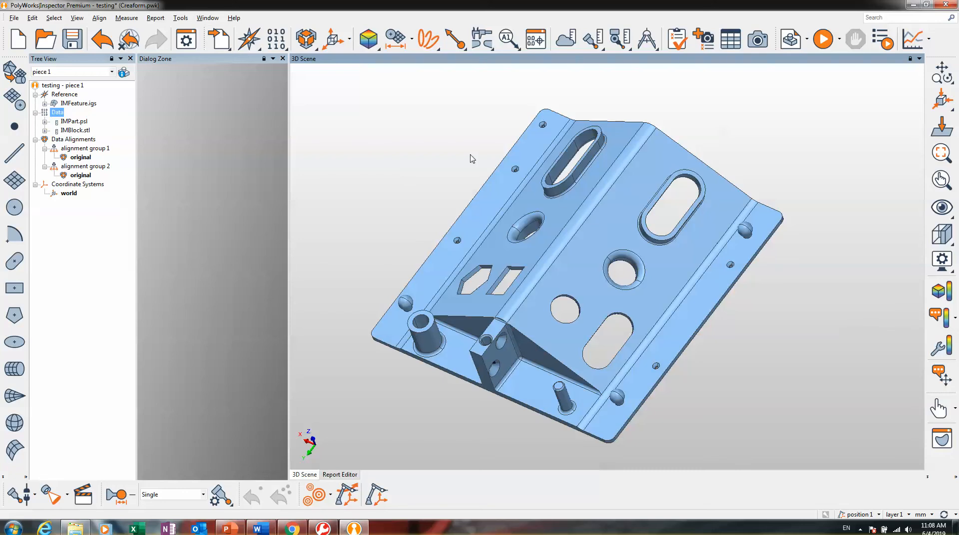
Step: Open the reference object tolerance editor and examine the default tolerances applied to the CAD model
{"action": "left_click", "coordinate": [258, 48]}
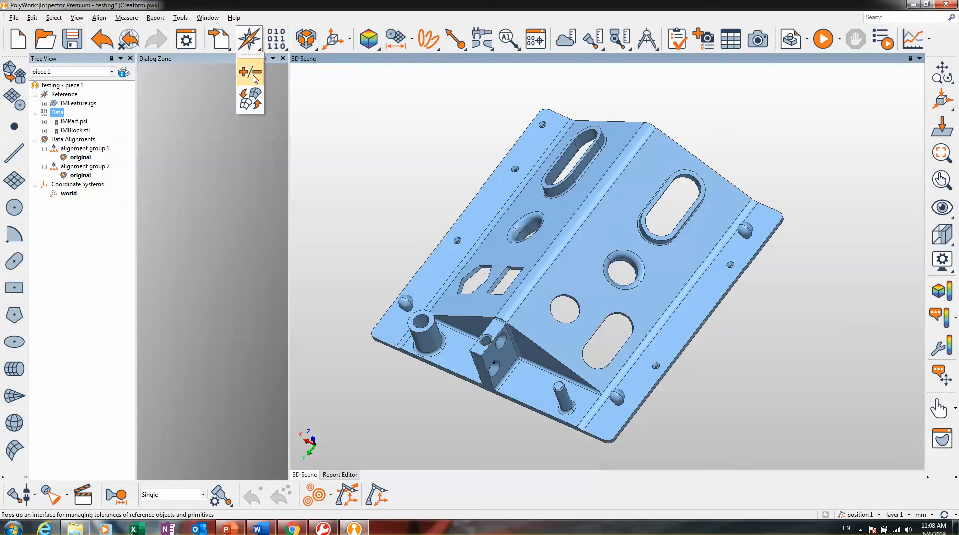
{"action": "left_click", "coordinate": [255, 78]}
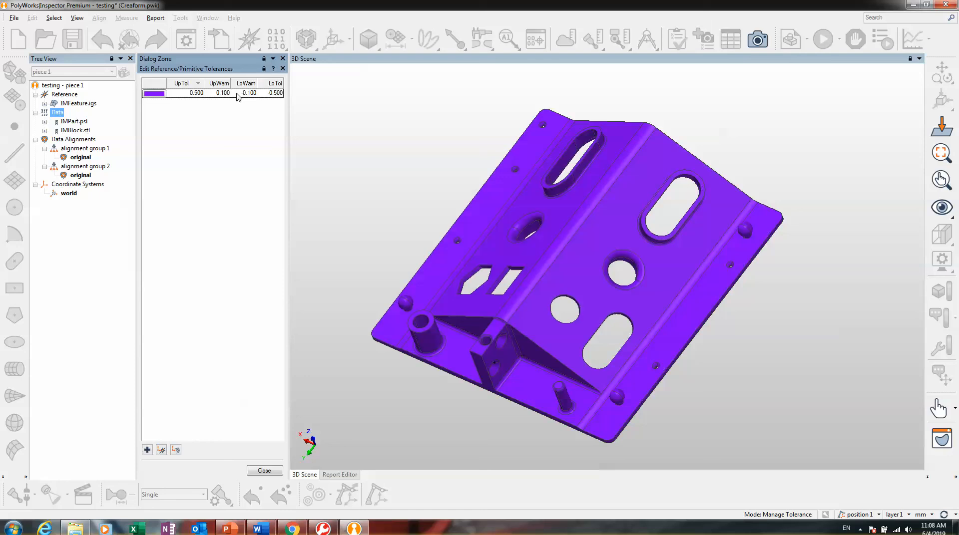
{"action": "left_click", "coordinate": [199, 94]}
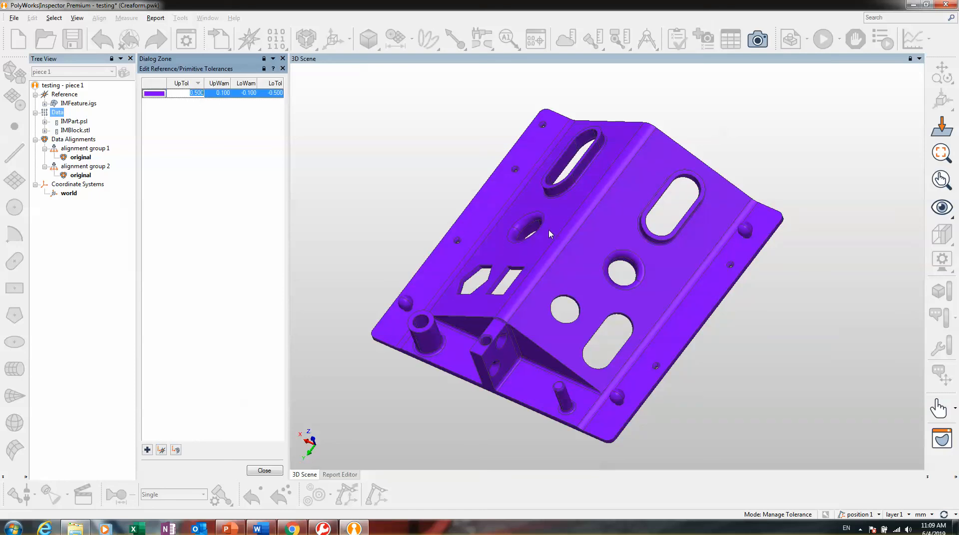
{"action": "left_click_drag", "start_coordinate": [548, 229], "coordinate": [609, 238]}
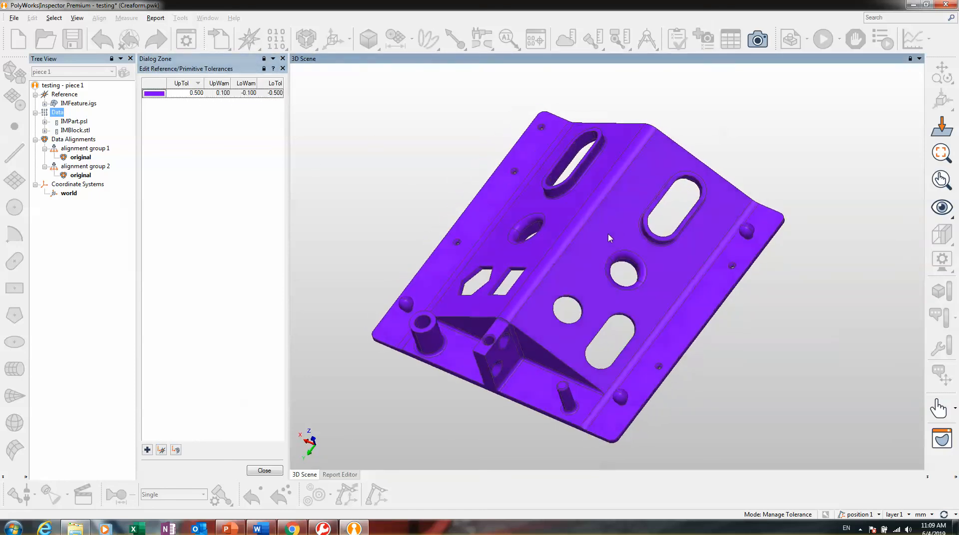
Step: Add a tolerance set with upper tolerance 0.200 and lower tolerance -0.200, assign it to the large sloped face with the circular holes, and close the editor
{"action": "key", "text": "space"}
{"action": "left_click", "coordinate": [611, 225]}
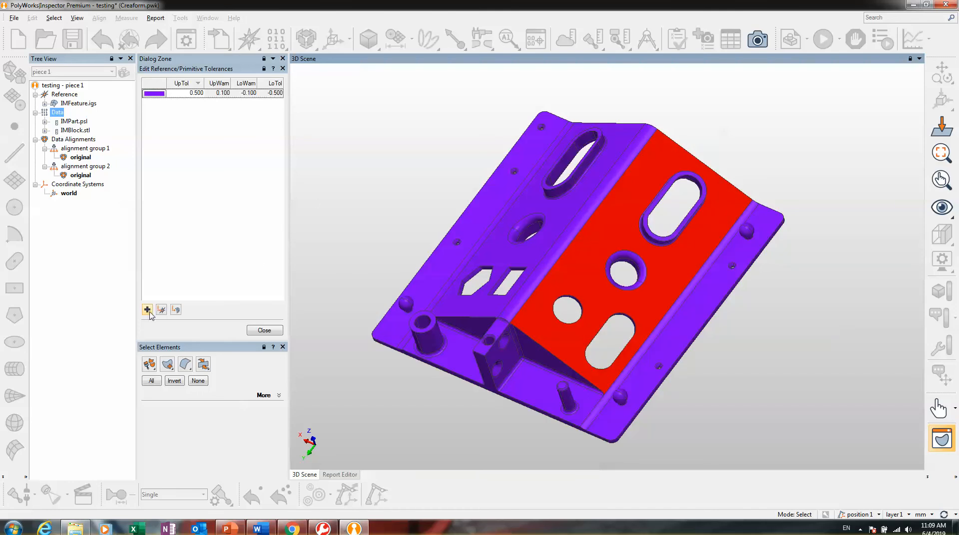
{"action": "left_click", "coordinate": [147, 311]}
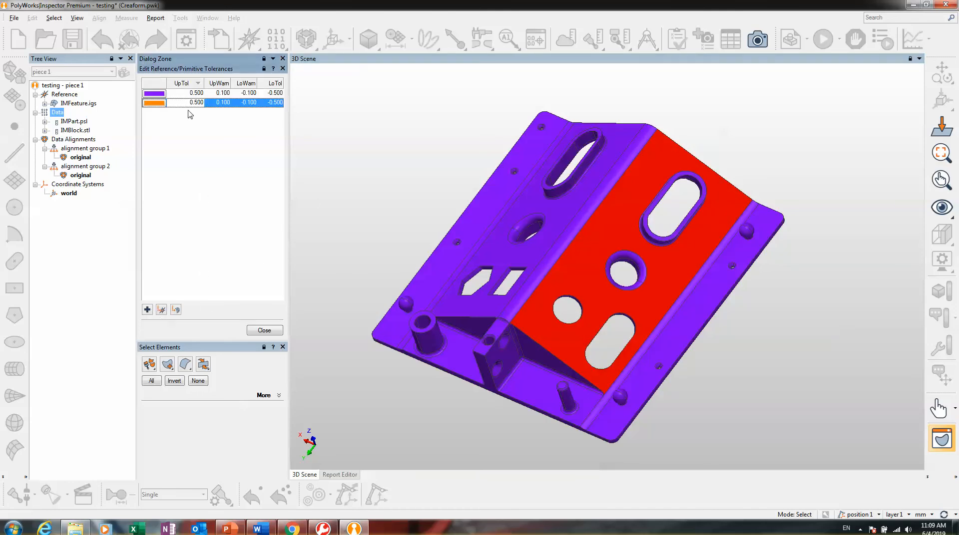
{"action": "double_click", "coordinate": [195, 102]}
{"action": "type", "text": "0.2"}
{"action": "double_click", "coordinate": [280, 102]}
{"action": "key", "text": "BackSpace"}
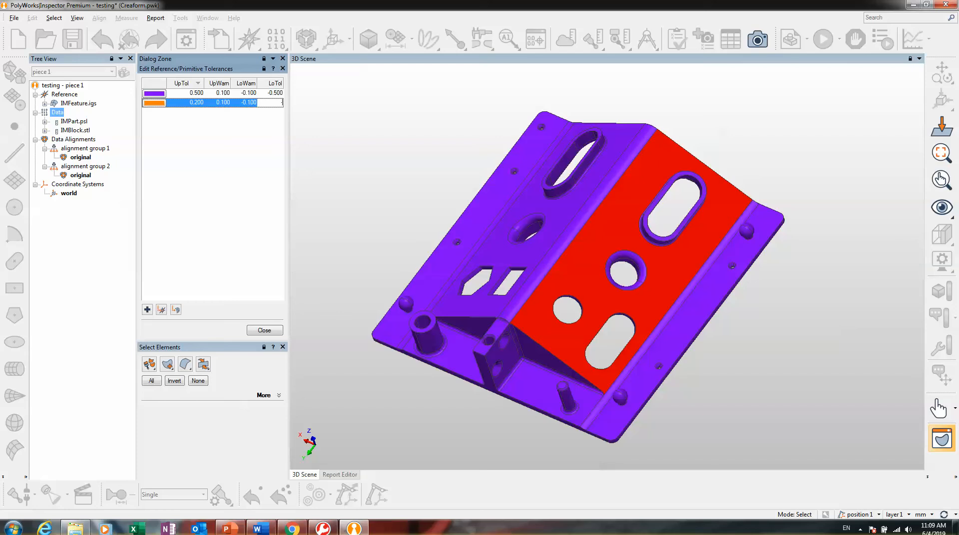
{"action": "left_click", "coordinate": [176, 310]}
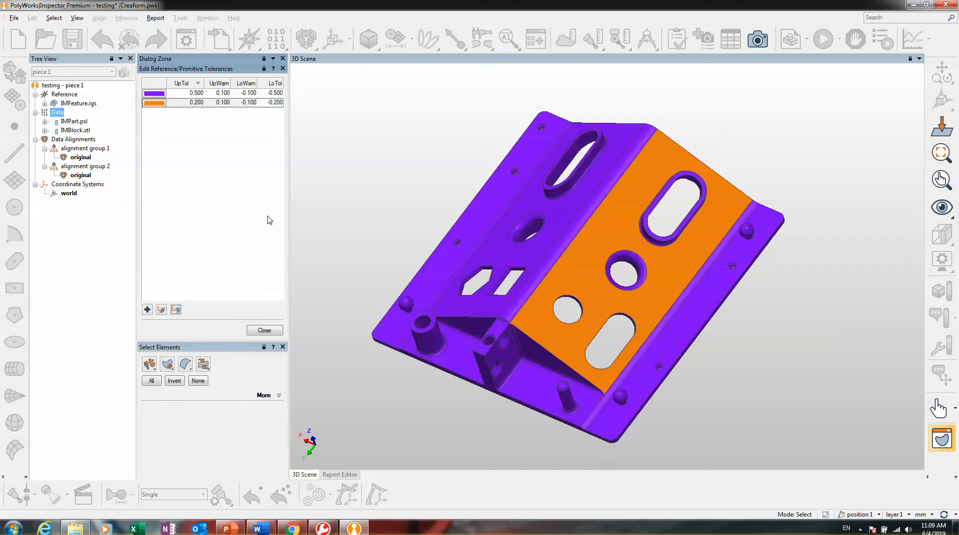
{"action": "key", "text": "Escape"}
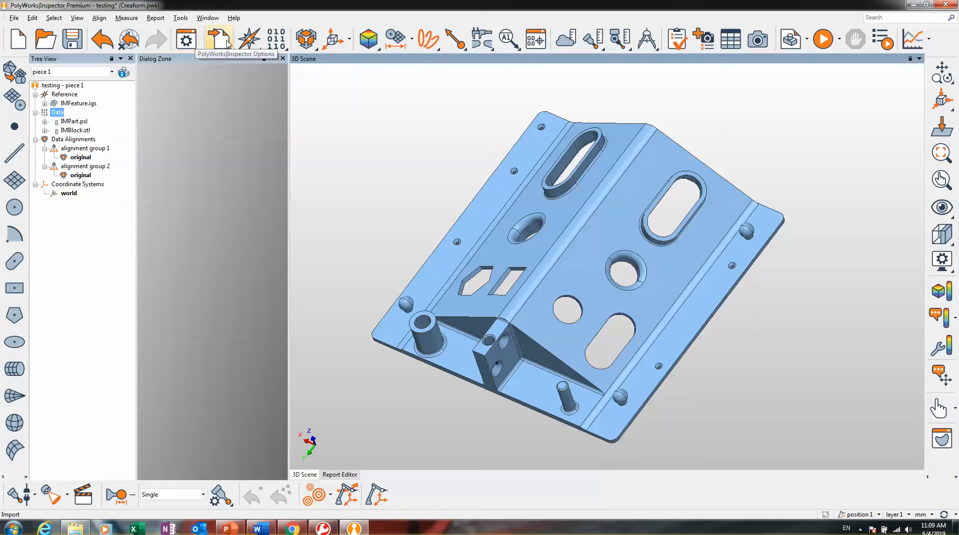
Step: Reopen the reference tolerance editor to review the tolerance sets assigned to the model's surfaces, and close it
{"action": "left_click", "coordinate": [248, 43]}
{"action": "left_click", "coordinate": [249, 71]}
{"action": "double_click", "coordinate": [197, 93]}
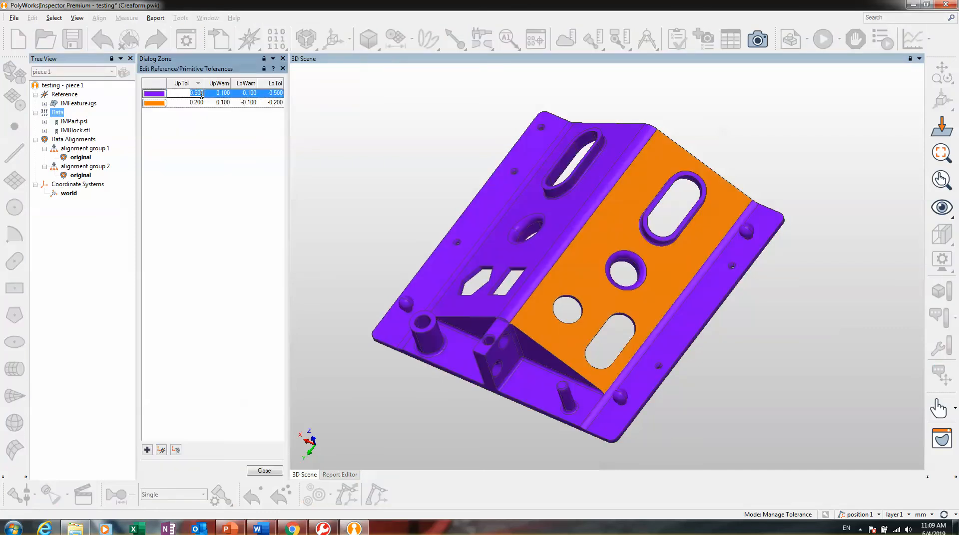
{"action": "left_click", "coordinate": [193, 88]}
{"action": "left_click", "coordinate": [264, 471]}
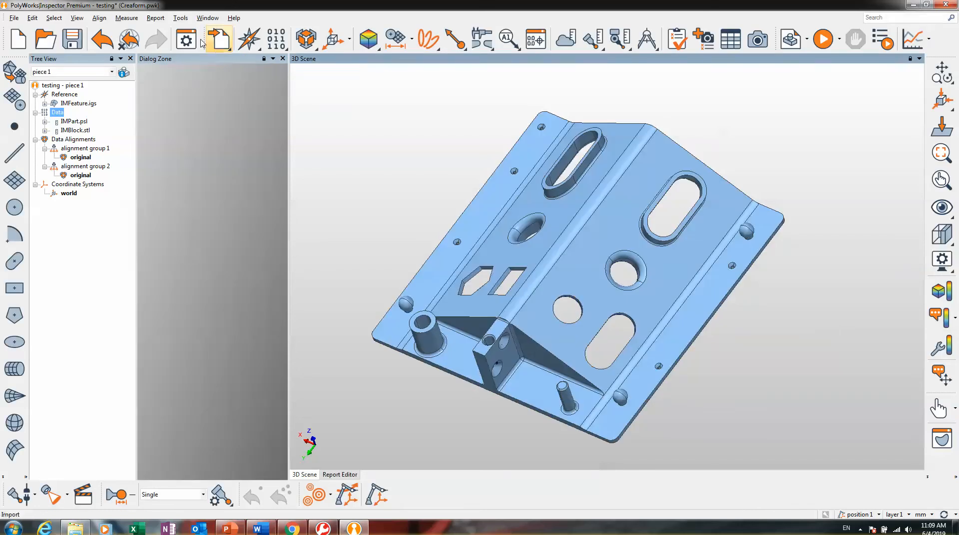
Step: Open the program options and display the CAD model settings for reference and data objects
{"action": "left_click", "coordinate": [186, 39]}
{"action": "left_click", "coordinate": [53, 99]}
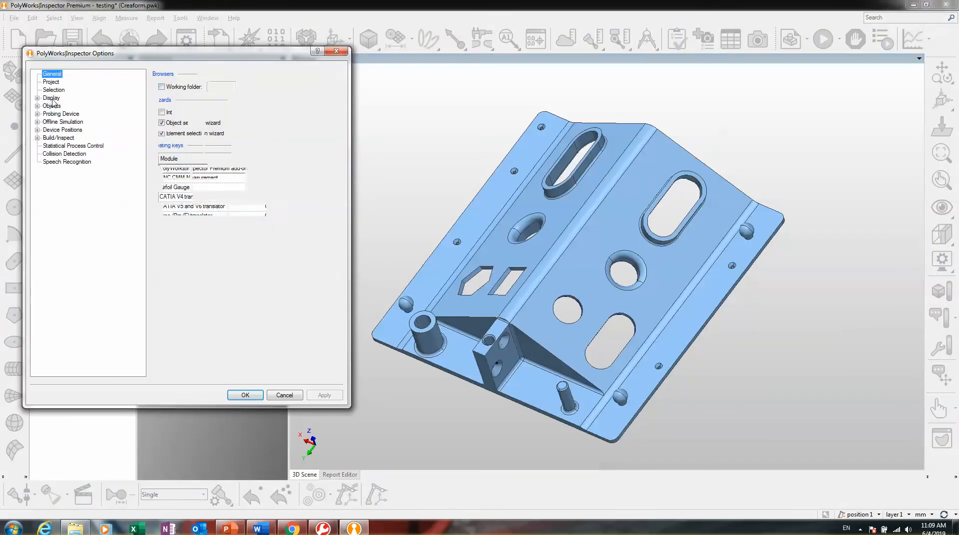
{"action": "left_click", "coordinate": [47, 107]}
{"action": "left_click", "coordinate": [37, 106]}
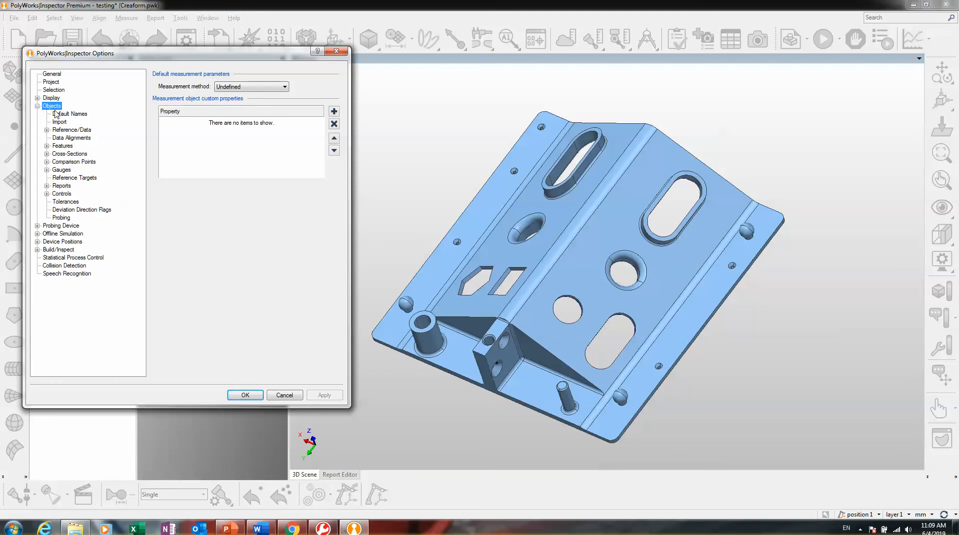
{"action": "left_click", "coordinate": [50, 131]}
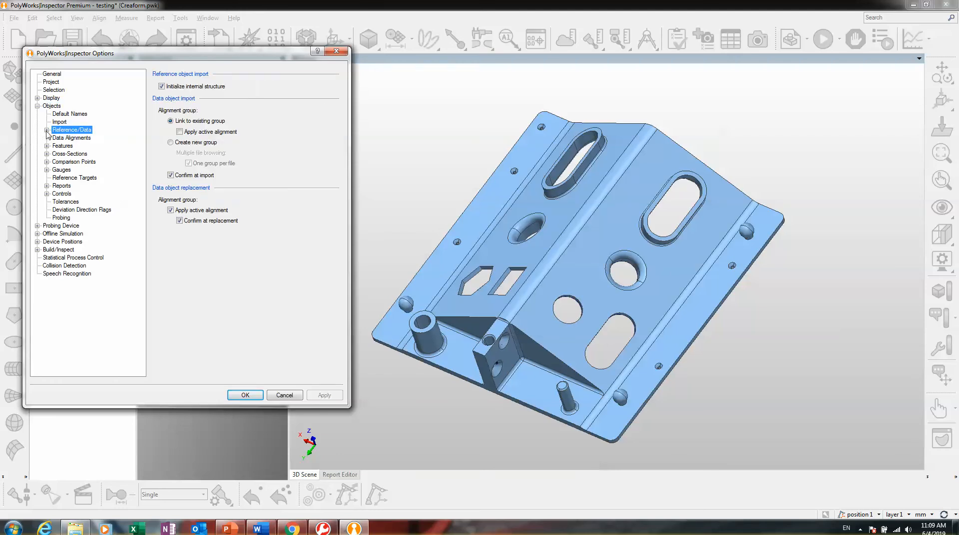
{"action": "left_click", "coordinate": [47, 131]}
{"action": "left_click", "coordinate": [76, 139]}
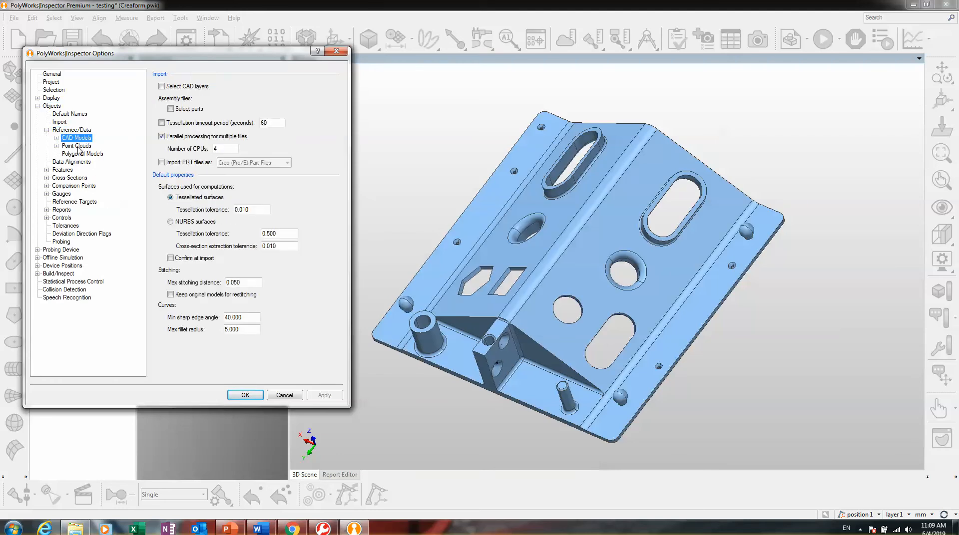
Step: Examine the default surface properties for CAD models, including the NURBS tessellation tolerance
{"action": "left_click", "coordinate": [292, 233]}
{"action": "left_click", "coordinate": [52, 107]}
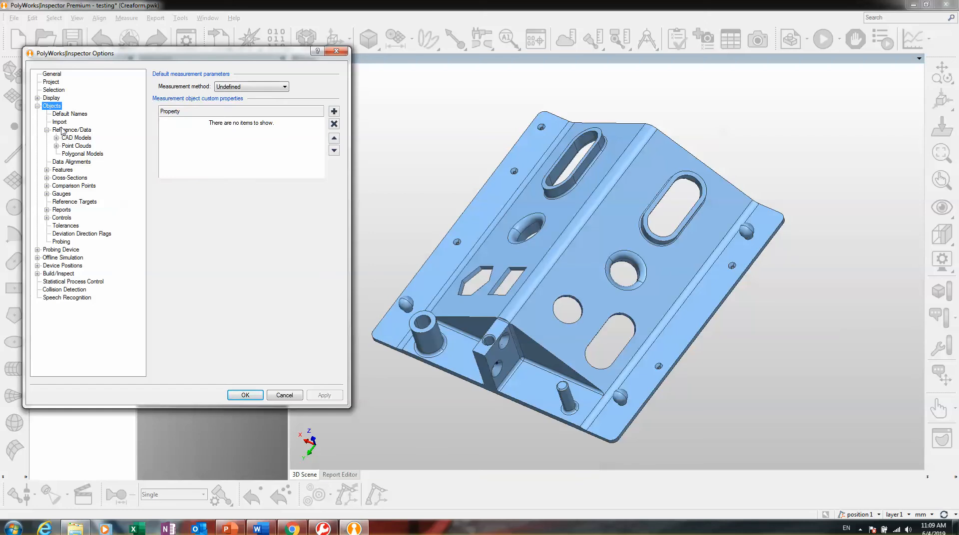
{"action": "left_click", "coordinate": [64, 130]}
{"action": "left_click", "coordinate": [77, 138]}
{"action": "left_click", "coordinate": [56, 138]}
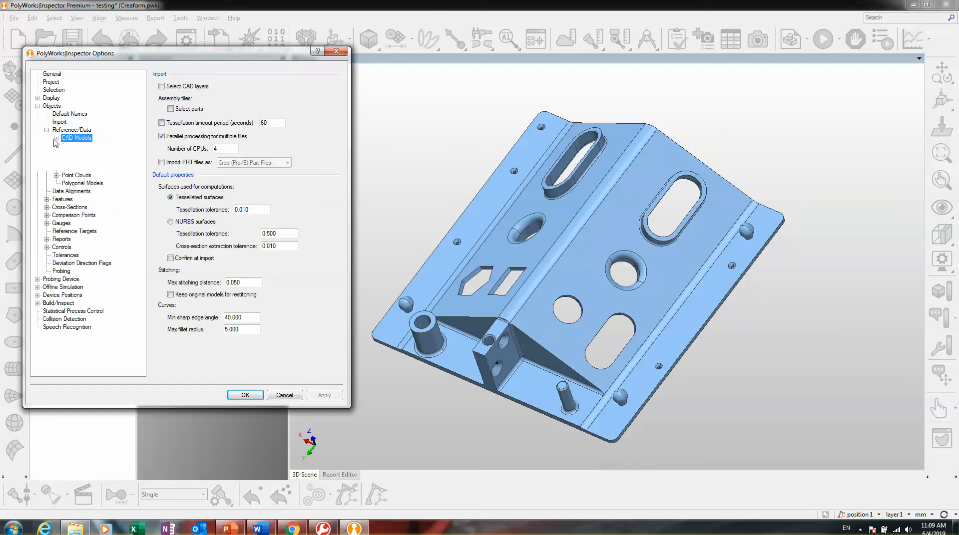
{"action": "left_click", "coordinate": [56, 138]}
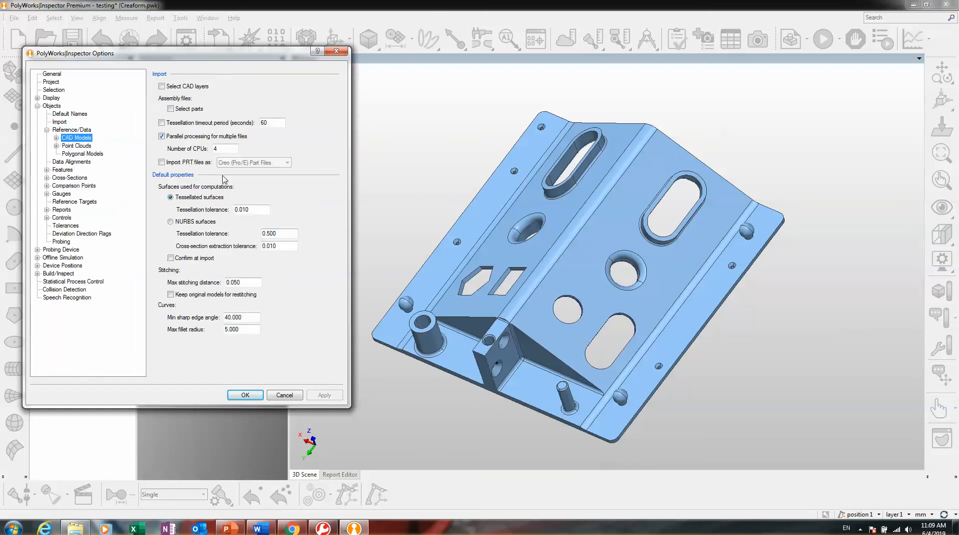
{"action": "double_click", "coordinate": [279, 233]}
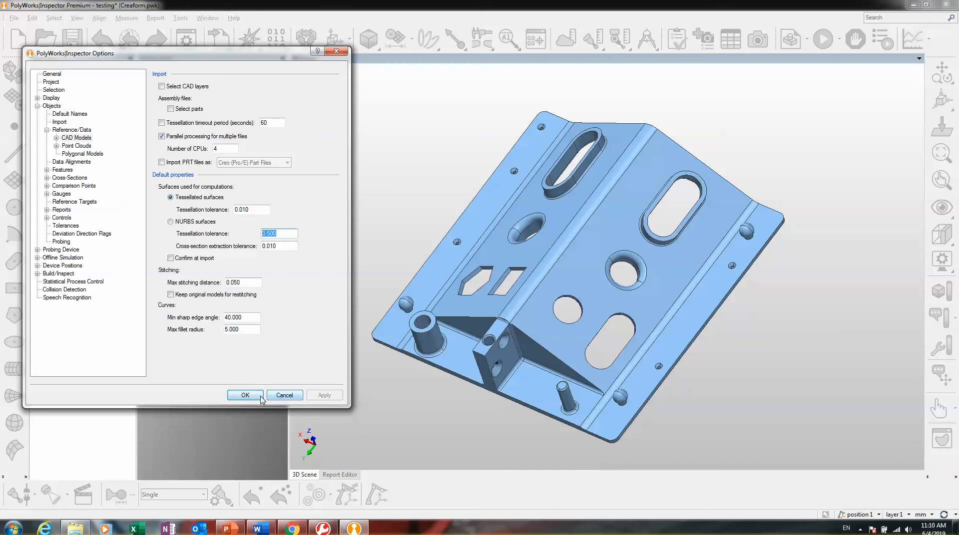
Step: Examine the format-specific CAD import options, including the CATIA settings
{"action": "left_click", "coordinate": [77, 137]}
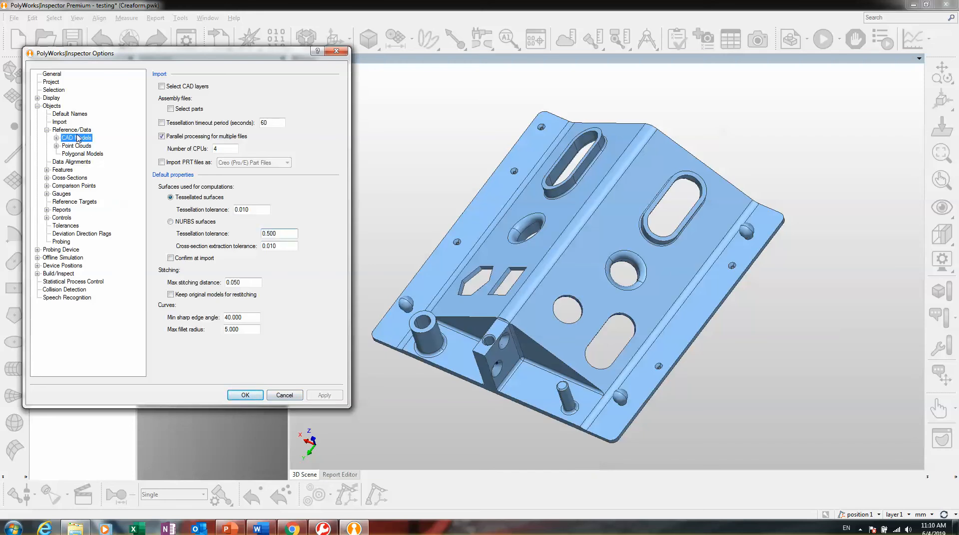
{"action": "double_click", "coordinate": [77, 138]}
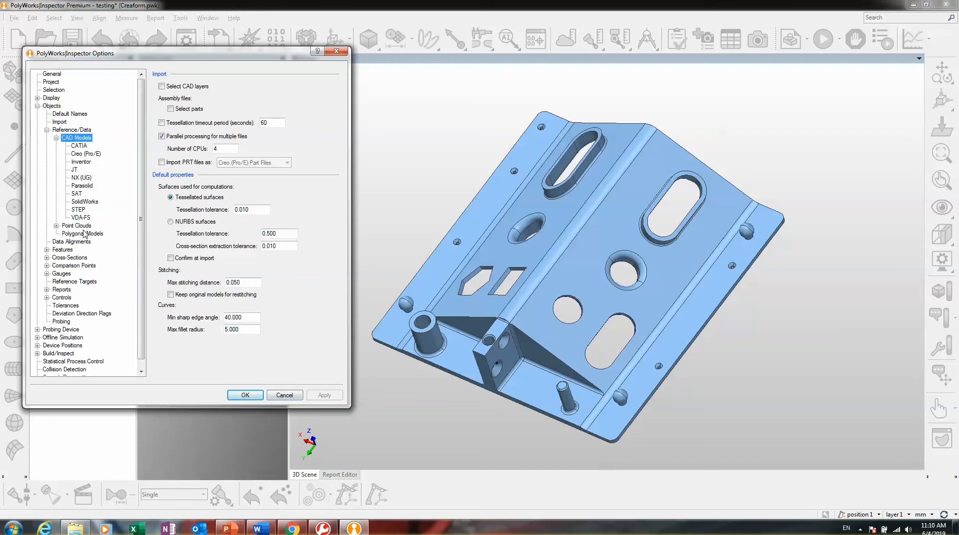
{"action": "left_click", "coordinate": [80, 146]}
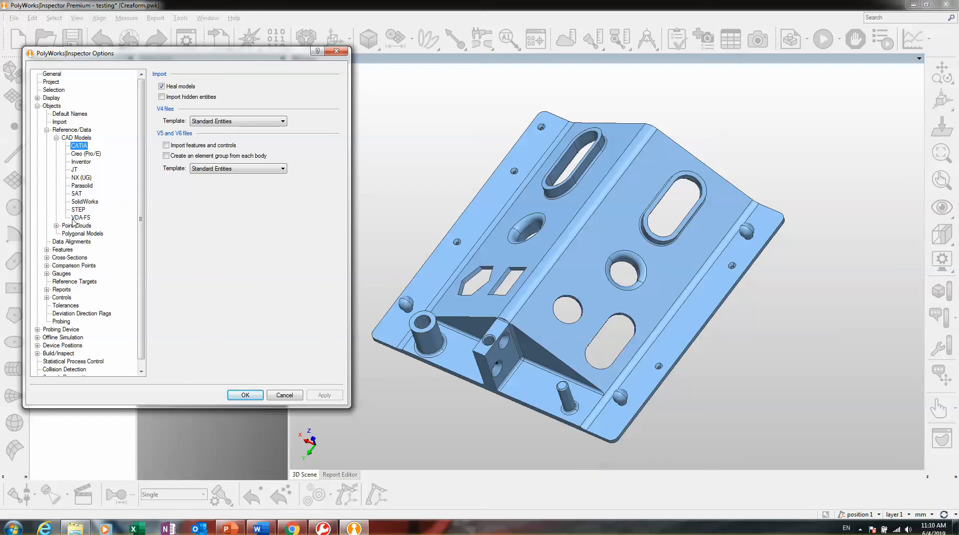
Step: Switch the default CAD surfaces used for computations to NURBS and back to tessellated, and accept the options
{"action": "left_click", "coordinate": [57, 139]}
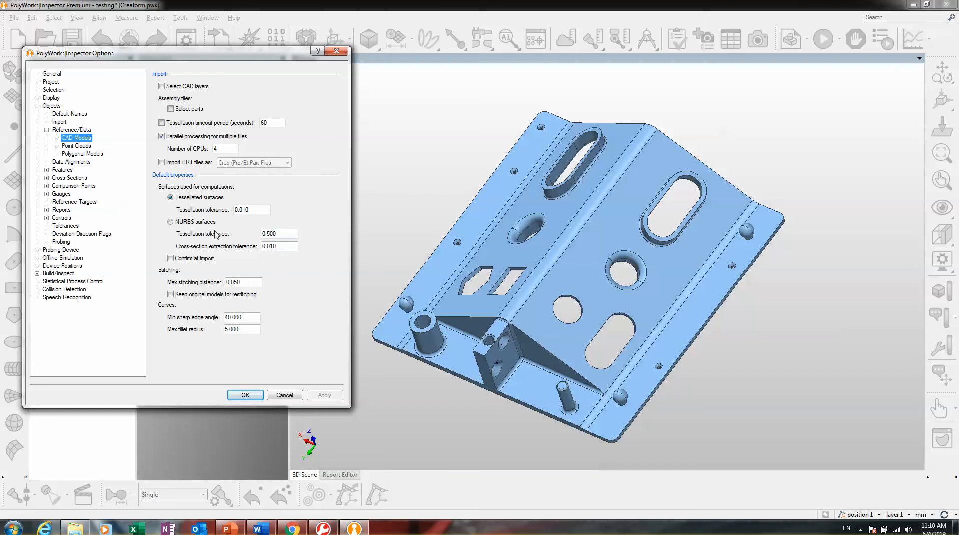
{"action": "left_click", "coordinate": [171, 221]}
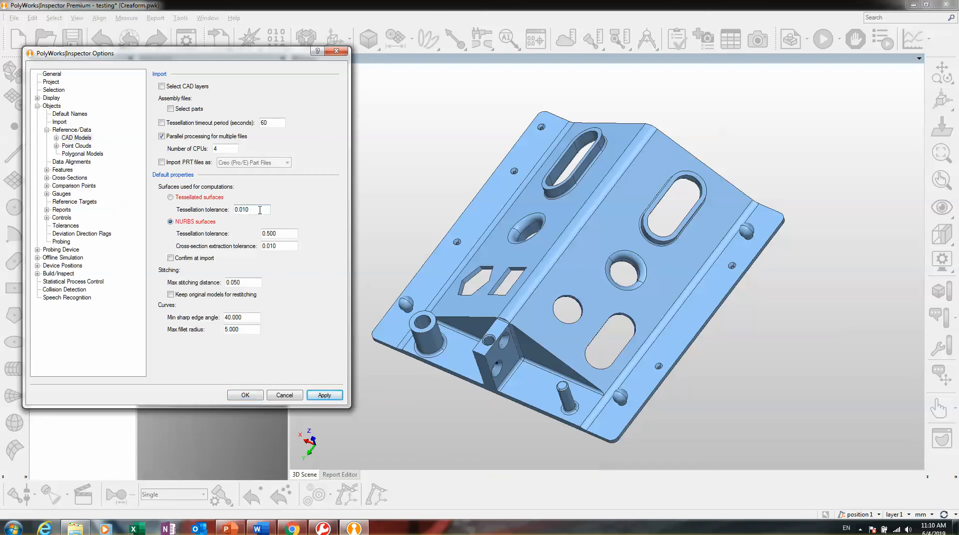
{"action": "left_click", "coordinate": [170, 197]}
{"action": "left_click", "coordinate": [321, 395]}
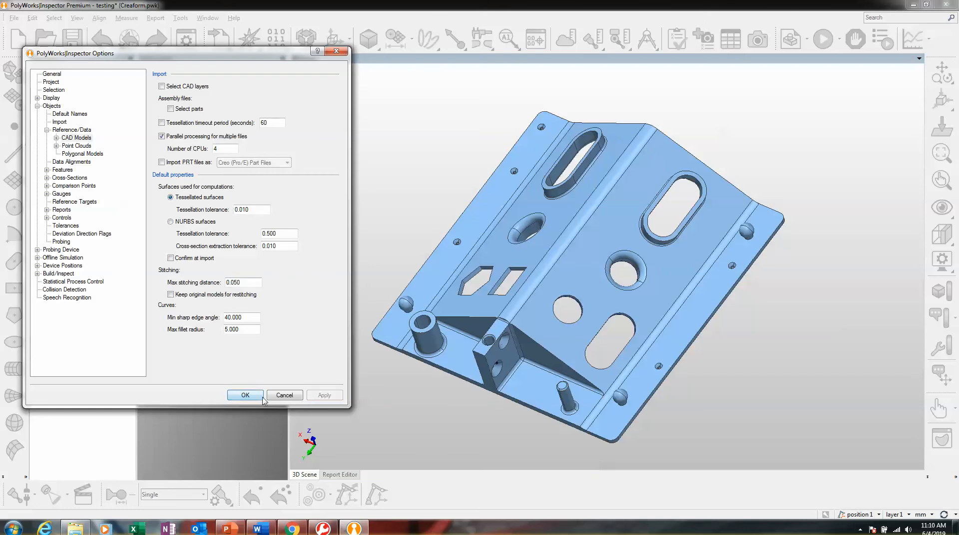
{"action": "left_click", "coordinate": [258, 395]}
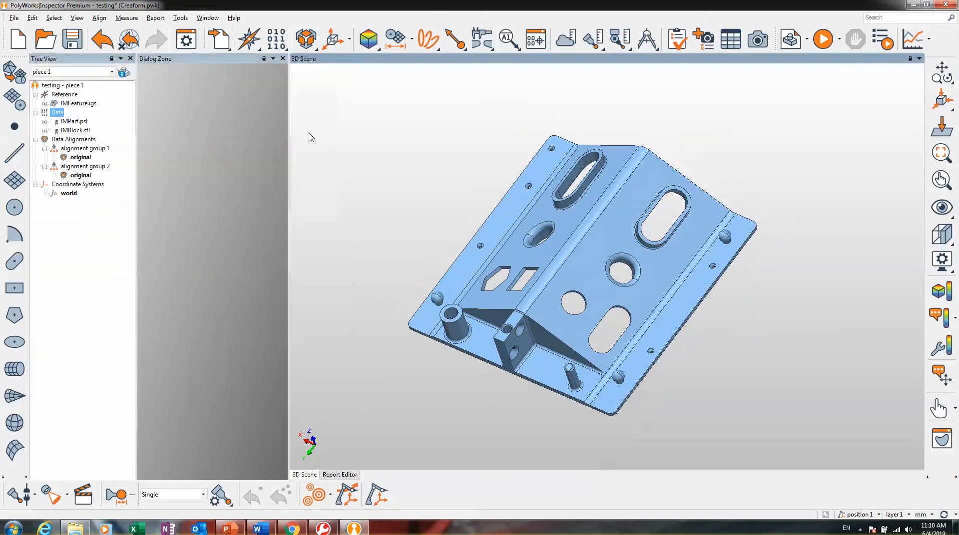
Step: Display the IMPart.psl point cloud and bring it into close view in the 3D scene
{"action": "left_click", "coordinate": [273, 44]}
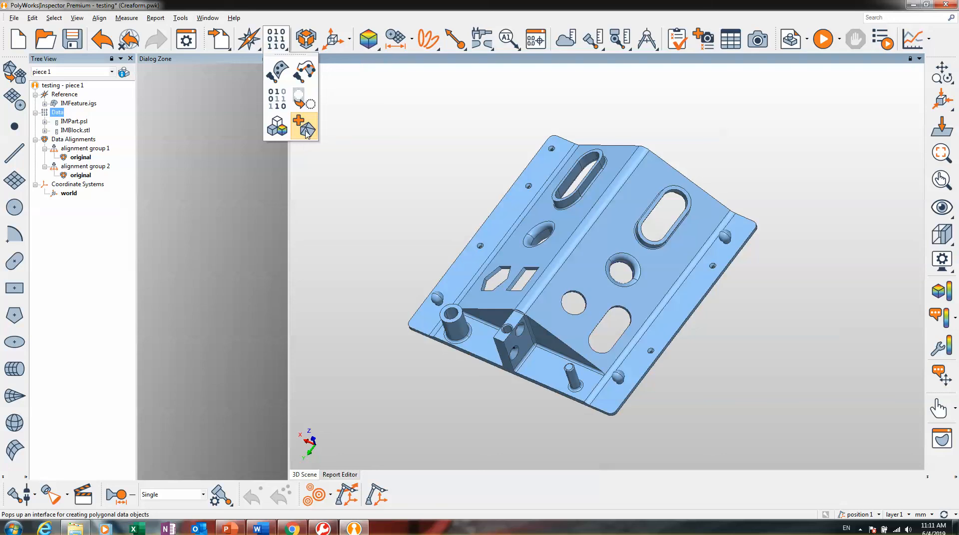
{"action": "left_click", "coordinate": [75, 129]}
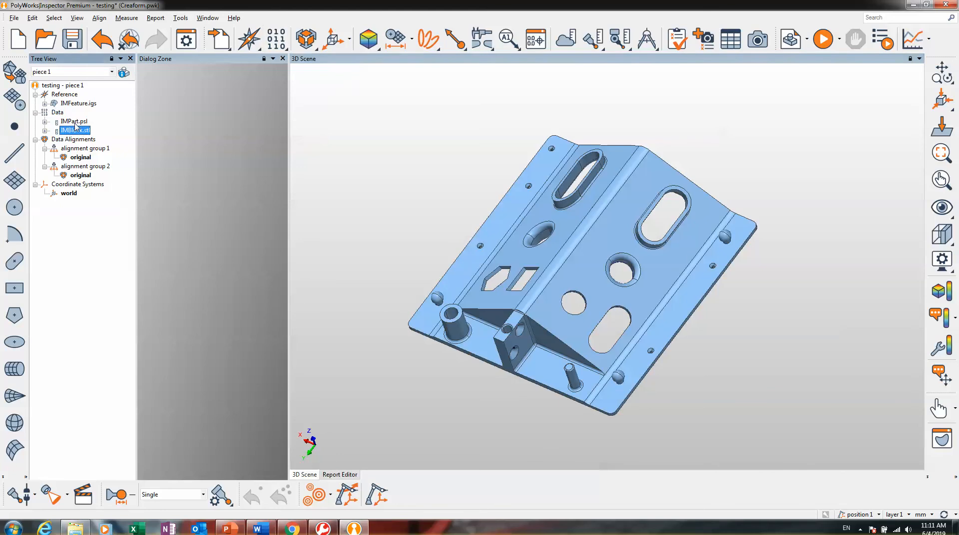
{"action": "left_click", "coordinate": [74, 121]}
{"action": "middle_click_drag", "start_coordinate": [306, 118], "coordinate": [374, 212]}
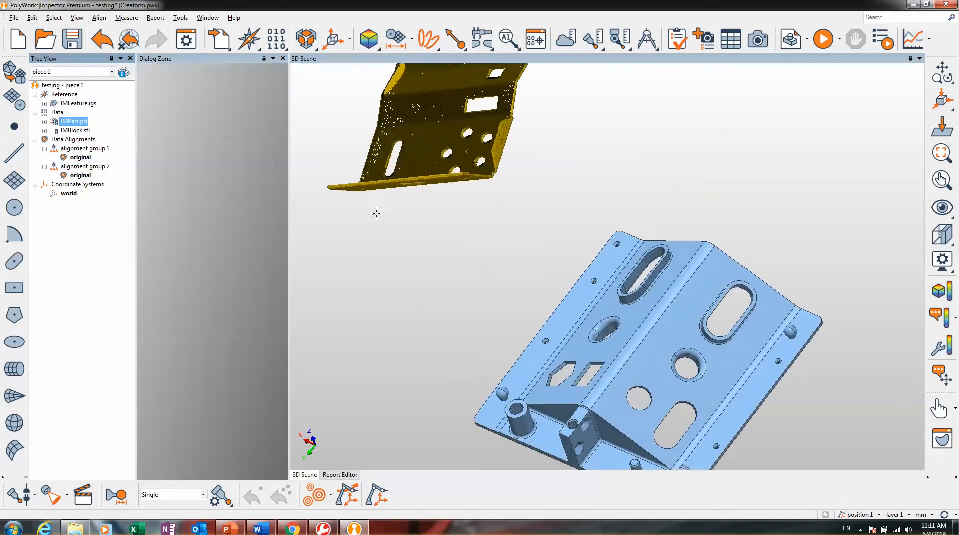
{"action": "left_click_drag", "start_coordinate": [405, 130], "coordinate": [348, 105]}
{"action": "scroll", "coordinate": [364, 101], "scroll_direction": "up", "scroll_amount": 3}
{"action": "middle_click_drag", "start_coordinate": [366, 101], "coordinate": [443, 260]}
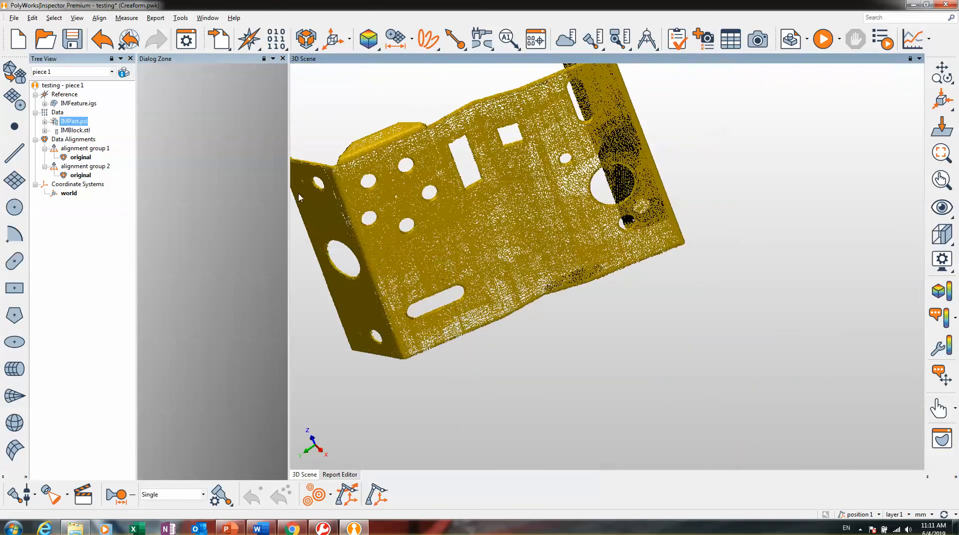
Step: Examine the options for creating a polygonal mesh from the IMPart.psl data object, and close them without creating it
{"action": "left_click", "coordinate": [276, 39]}
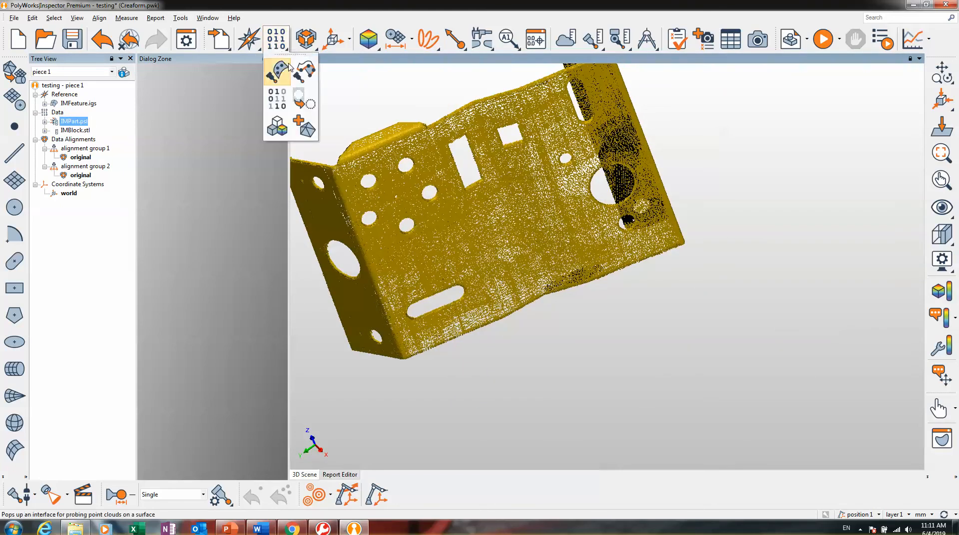
{"action": "left_click", "coordinate": [310, 129]}
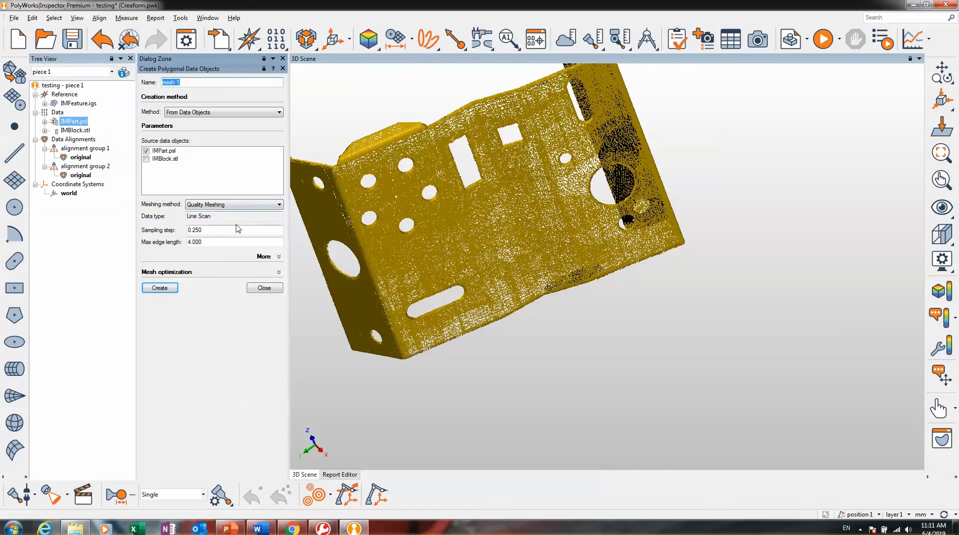
{"action": "left_click", "coordinate": [275, 288]}
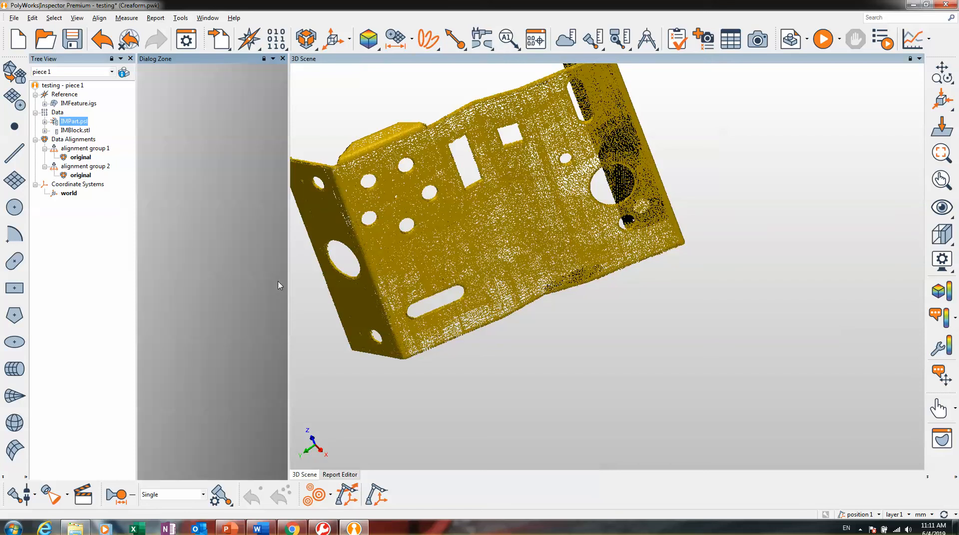
Step: Examine the alignment tools and the Cartesian coordinate system creation options, and close them
{"action": "left_click", "coordinate": [305, 45]}
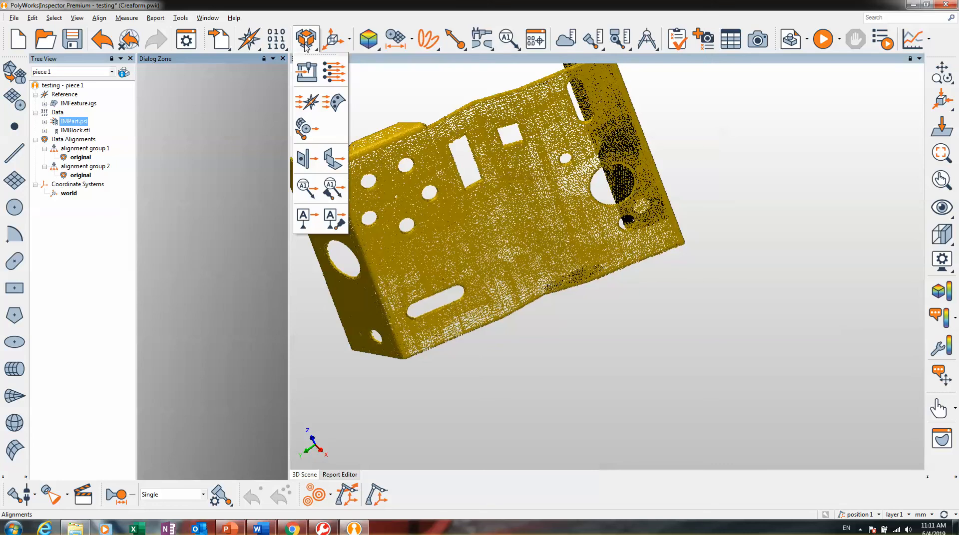
{"action": "left_click", "coordinate": [332, 43]}
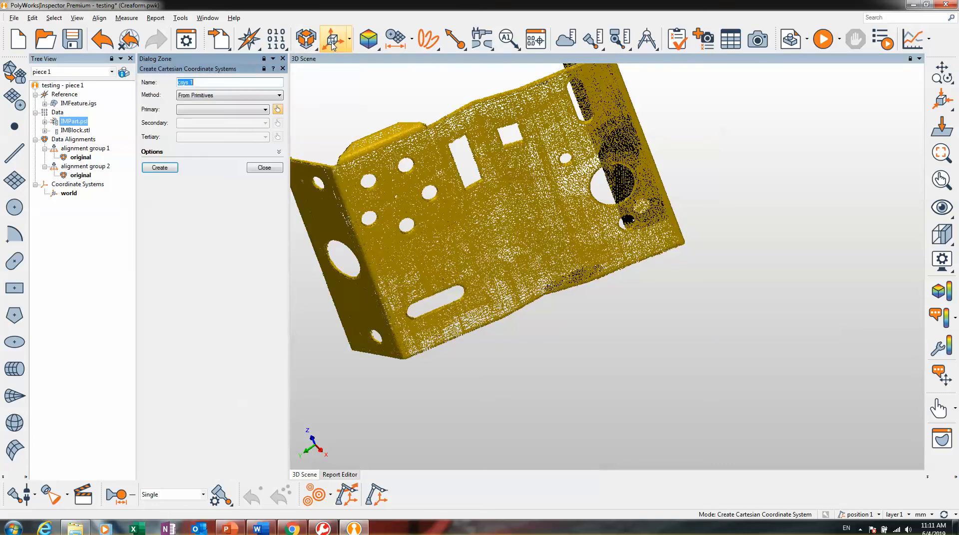
{"action": "left_click", "coordinate": [275, 168]}
Step: Examine the reference CAD model from several angles together with its world coordinate axes
{"action": "middle_click", "coordinate": [85, 121]}
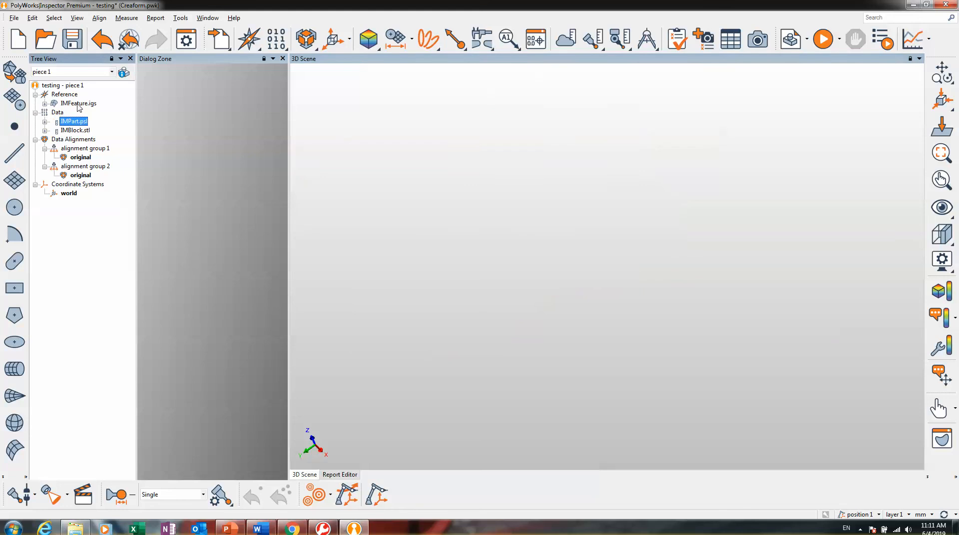
{"action": "scroll", "coordinate": [517, 192], "scroll_direction": "down", "scroll_amount": 5}
{"action": "middle_click_drag", "start_coordinate": [400, 193], "coordinate": [498, 169]}
{"action": "scroll", "coordinate": [498, 180], "scroll_direction": "up", "scroll_amount": 5}
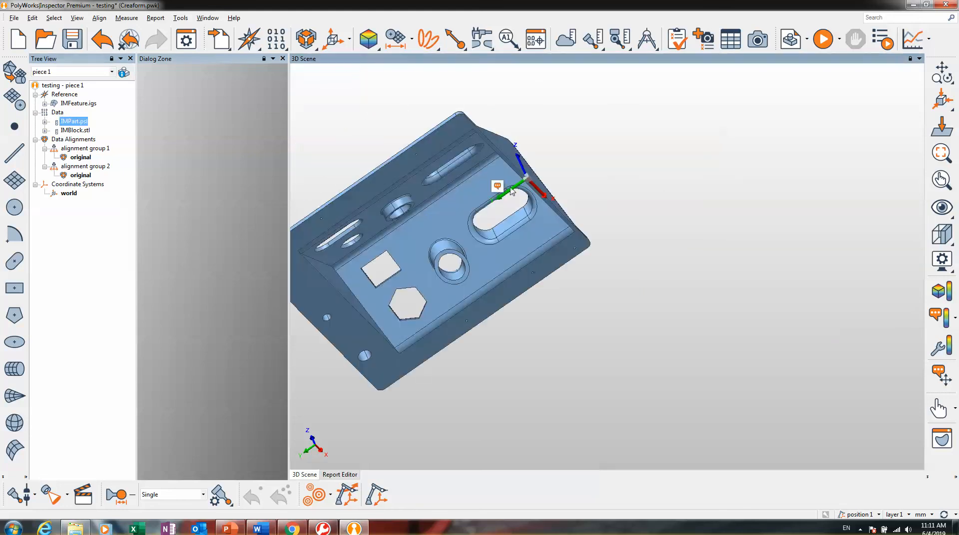
{"action": "left_click_drag", "start_coordinate": [496, 184], "coordinate": [518, 302]}
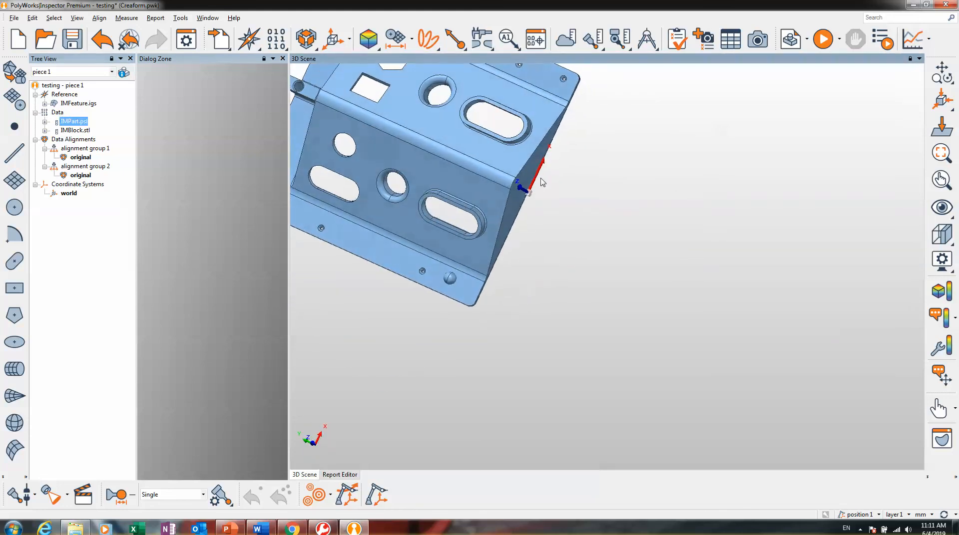
{"action": "middle_click_drag", "start_coordinate": [587, 206], "coordinate": [709, 268]}
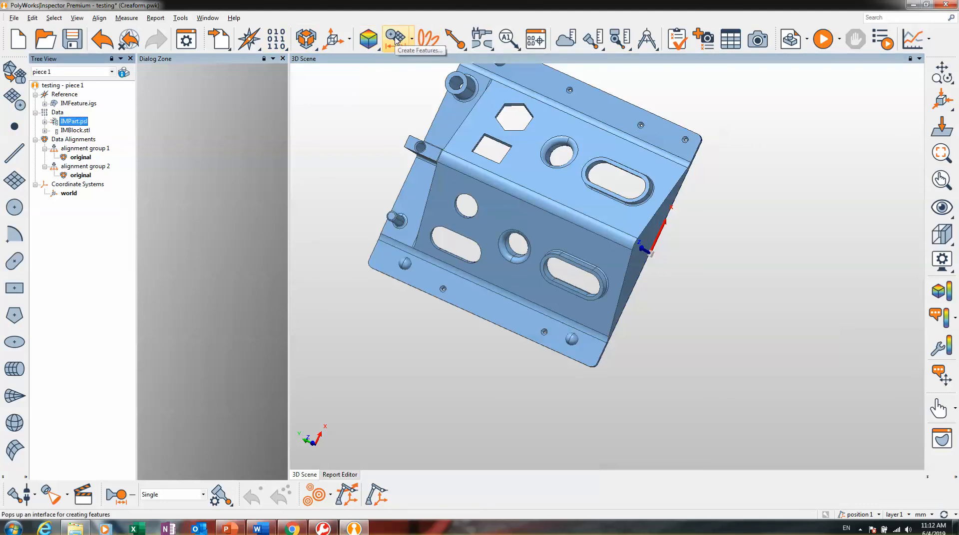
{"action": "middle_click_drag", "start_coordinate": [487, 142], "coordinate": [428, 159]}
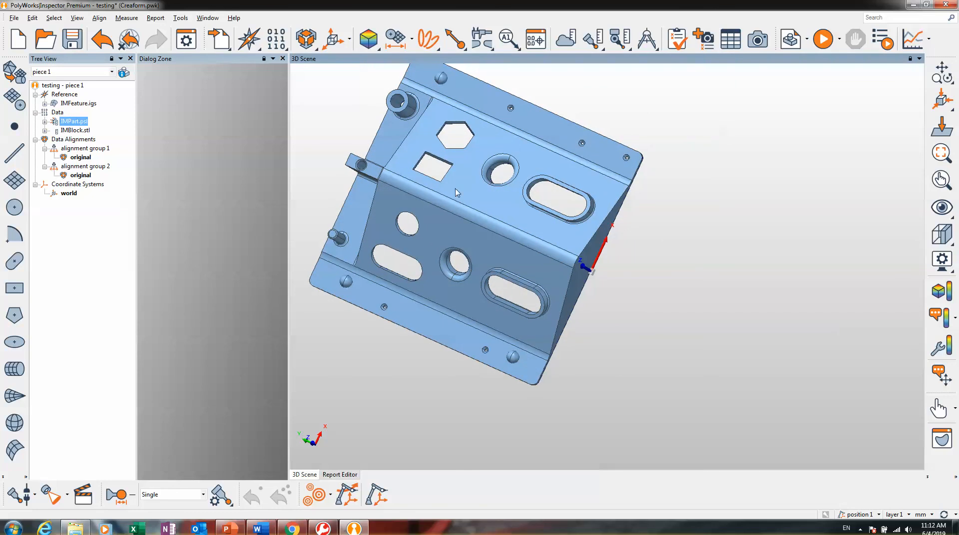
{"action": "middle_click_drag", "start_coordinate": [455, 193], "coordinate": [489, 185]}
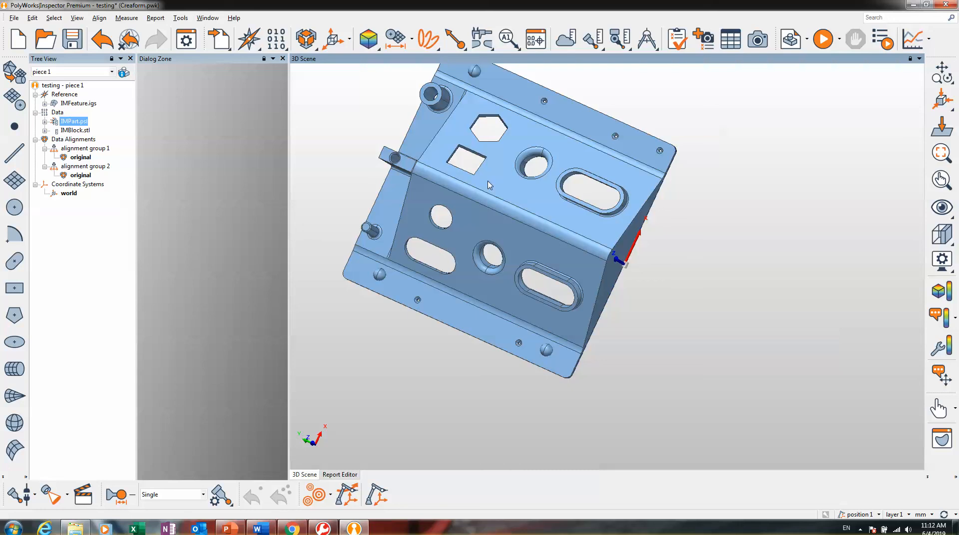
Step: Review the methods for creating a Cartesian coordinate system, and close without creating one
{"action": "left_click", "coordinate": [349, 38]}
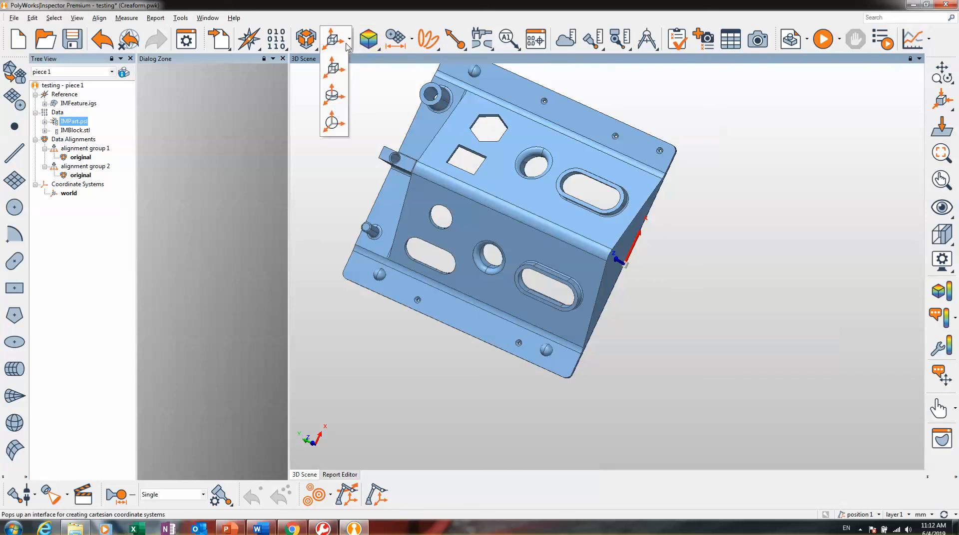
{"action": "left_click", "coordinate": [336, 70]}
{"action": "left_click", "coordinate": [191, 95]}
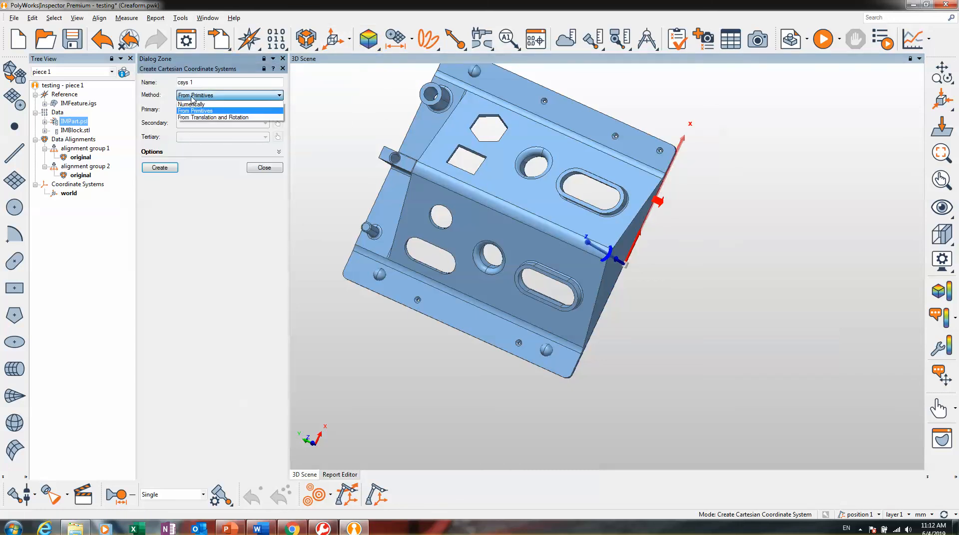
{"action": "left_click", "coordinate": [270, 169]}
{"action": "left_click", "coordinate": [277, 170]}
{"action": "scroll", "coordinate": [476, 197], "scroll_direction": "down", "scroll_amount": 2}
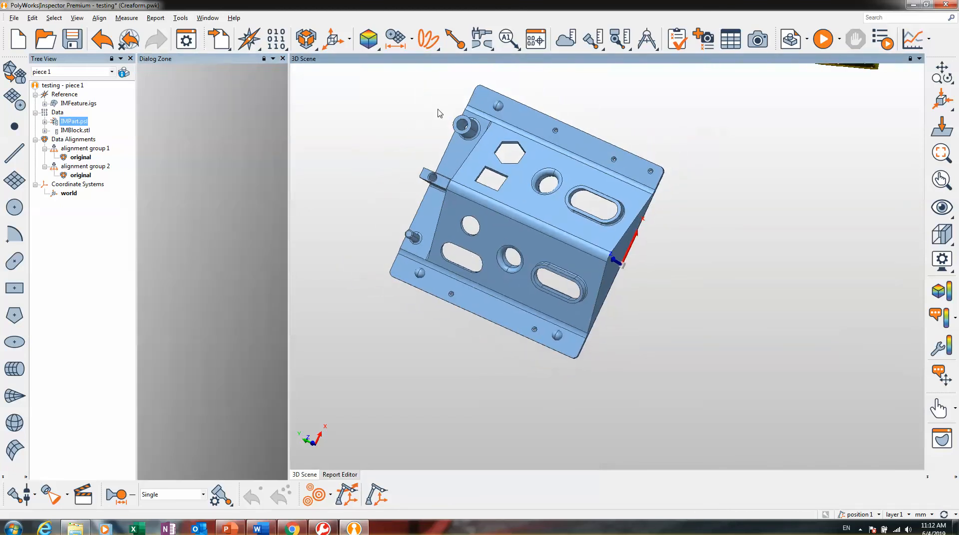
Step: Review the feature types available for creation on the CAD model, and close without creating any
{"action": "left_click", "coordinate": [409, 47]}
{"action": "left_click", "coordinate": [398, 64]}
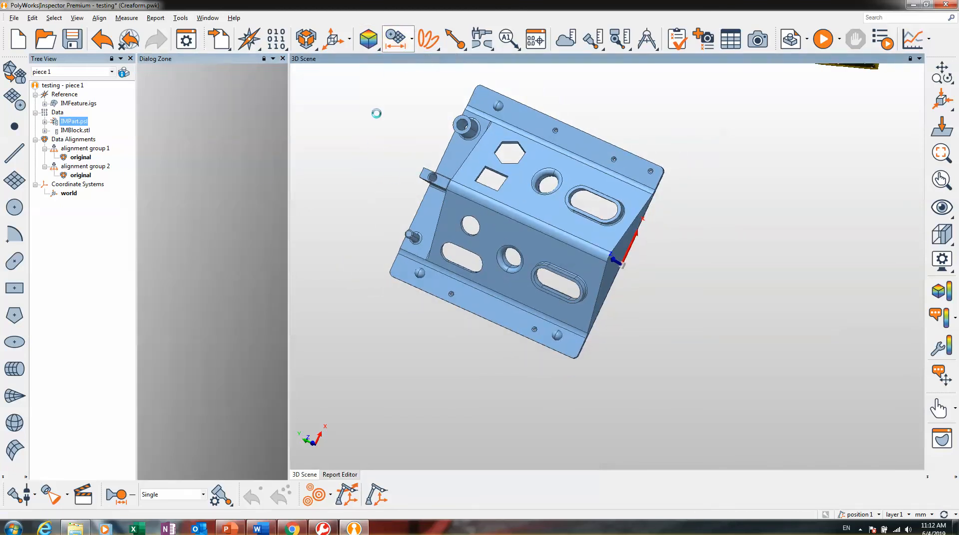
{"action": "left_click", "coordinate": [159, 85]}
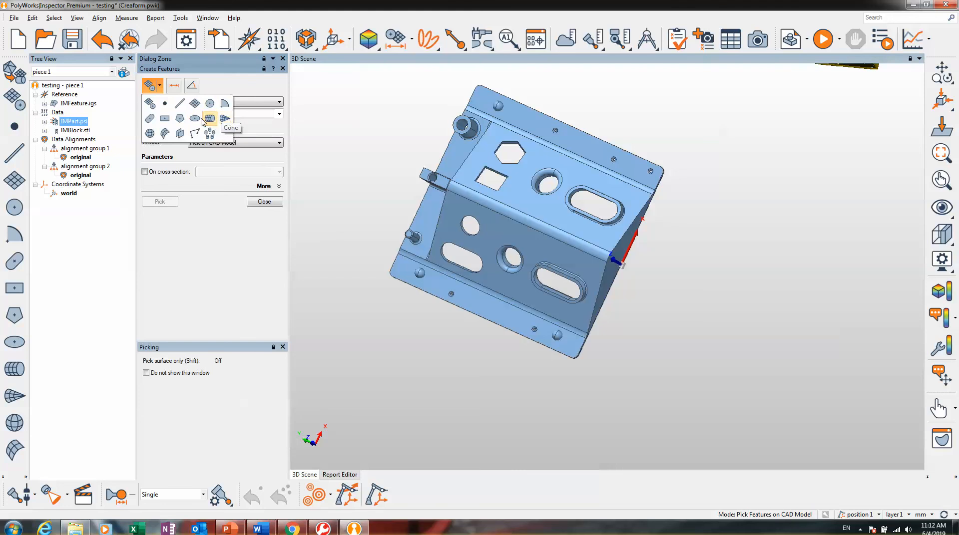
{"action": "left_click", "coordinate": [265, 200]}
{"action": "left_click", "coordinate": [265, 201]}
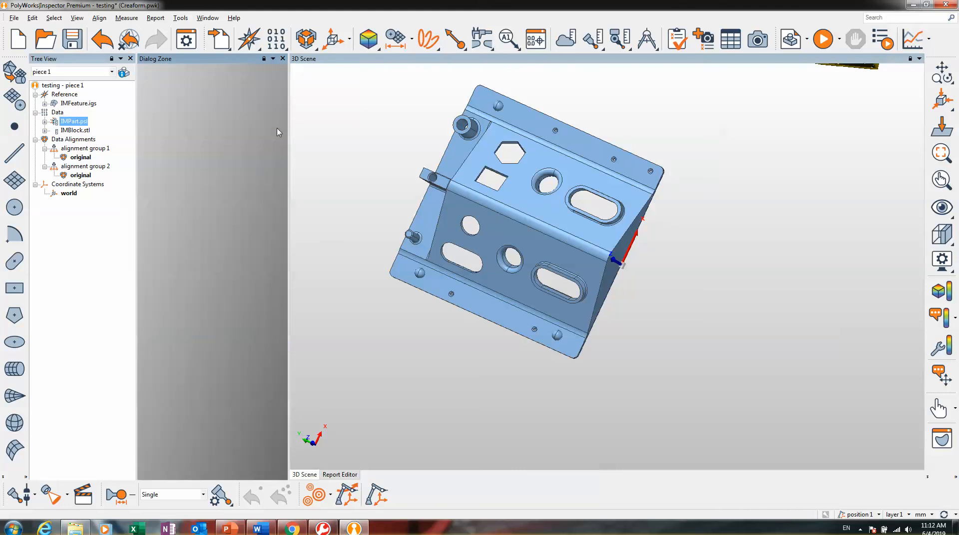
{"action": "left_click", "coordinate": [395, 38]}
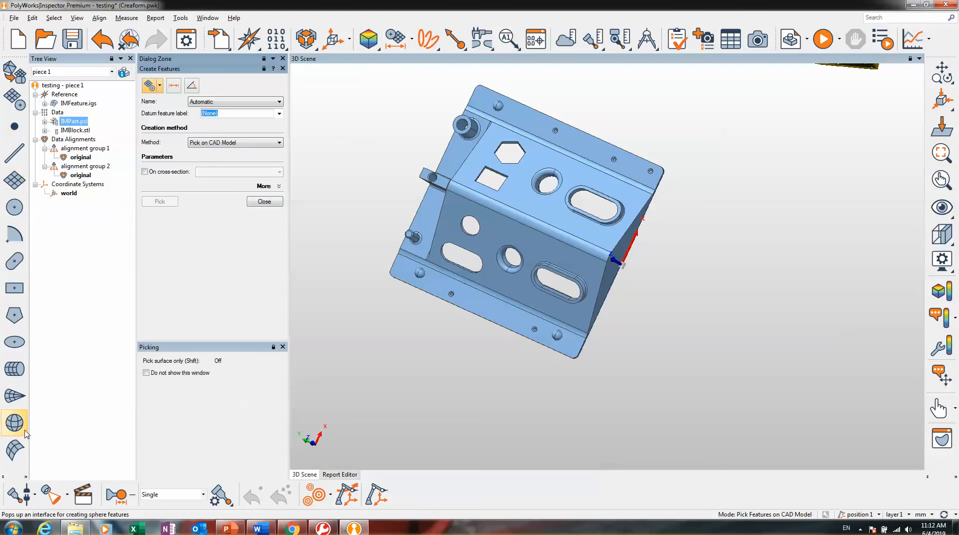
{"action": "left_click", "coordinate": [270, 203]}
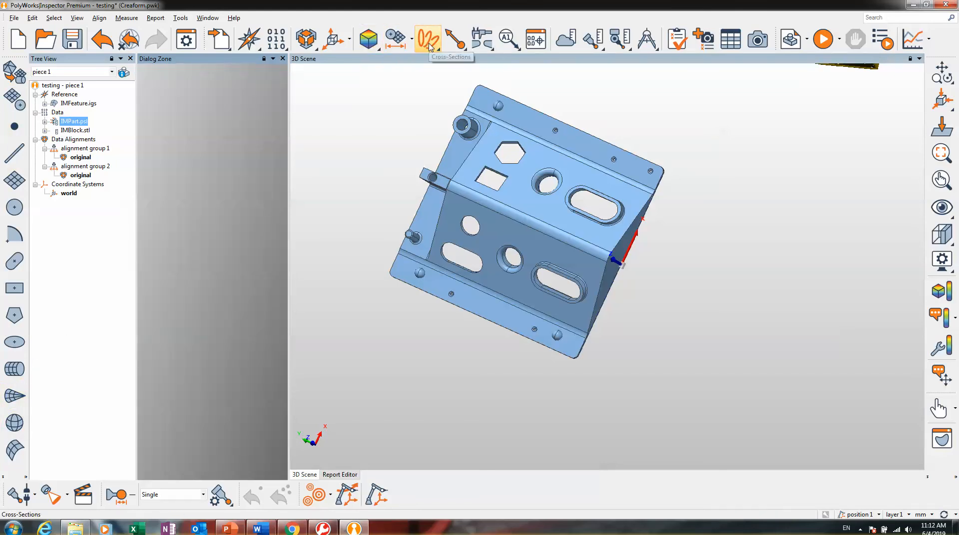
Step: Review the tools for cross-sections, comparison points, caliper gauges and reference targets
{"action": "mouse_move", "coordinate": [429, 46]}
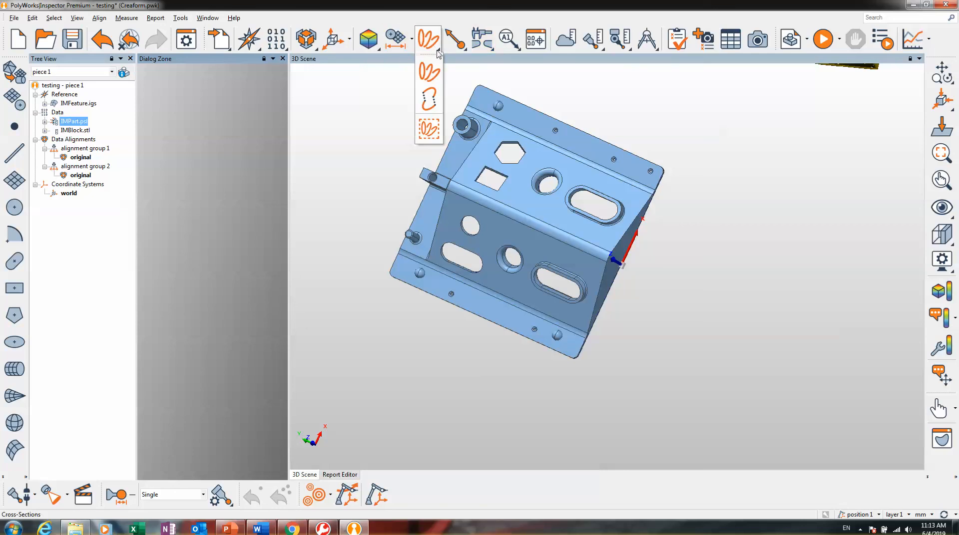
{"action": "left_click", "coordinate": [460, 42]}
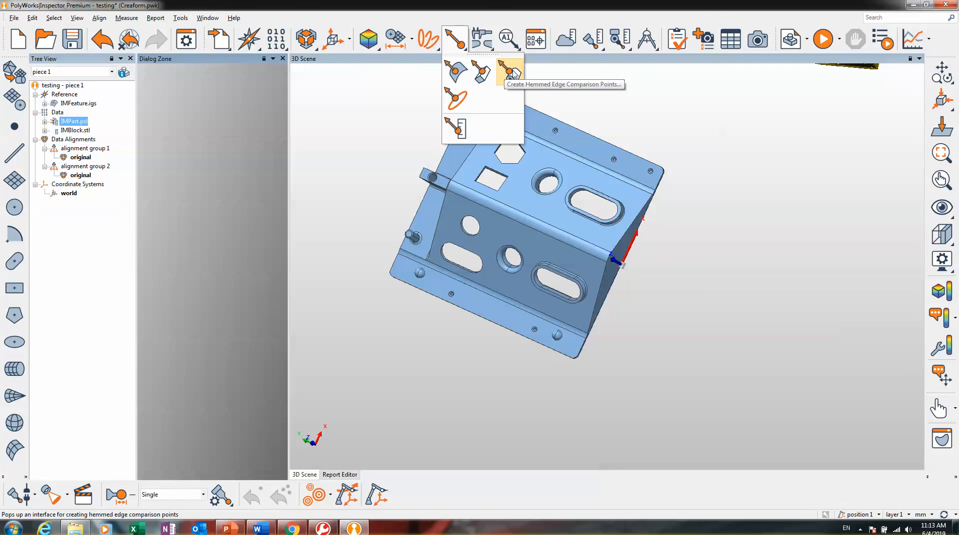
{"action": "left_click", "coordinate": [488, 47]}
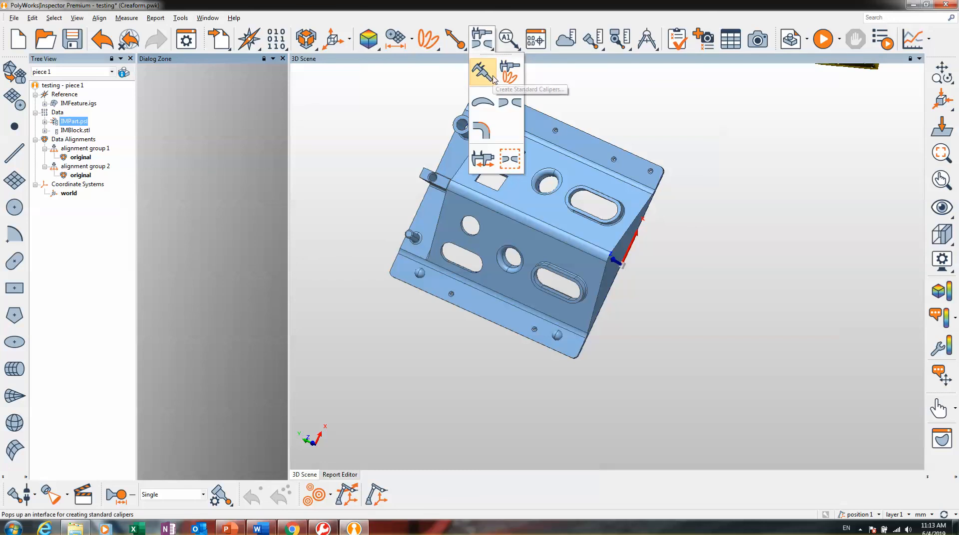
{"action": "left_click", "coordinate": [514, 44]}
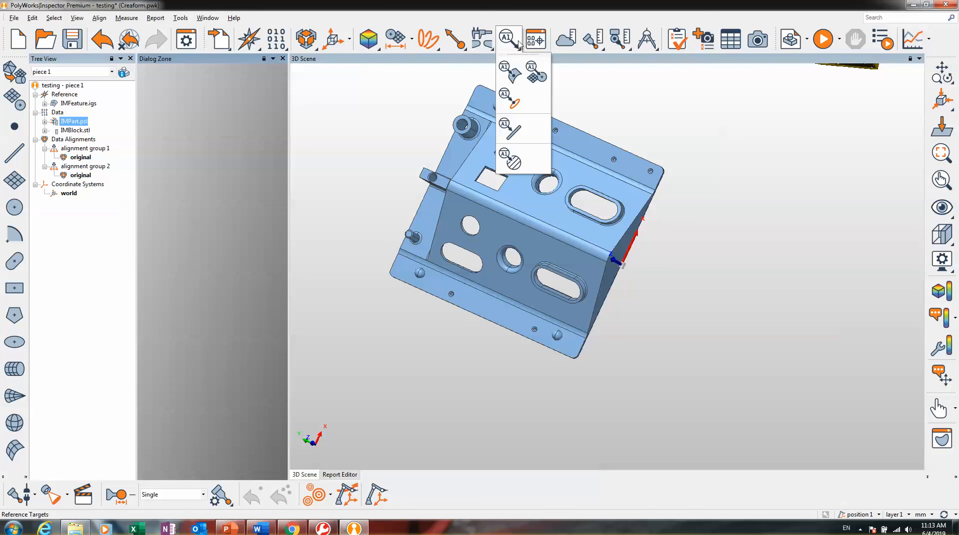
Step: Display the geometry controls below the 3D scene and enlarge their area
{"action": "left_click", "coordinate": [535, 42]}
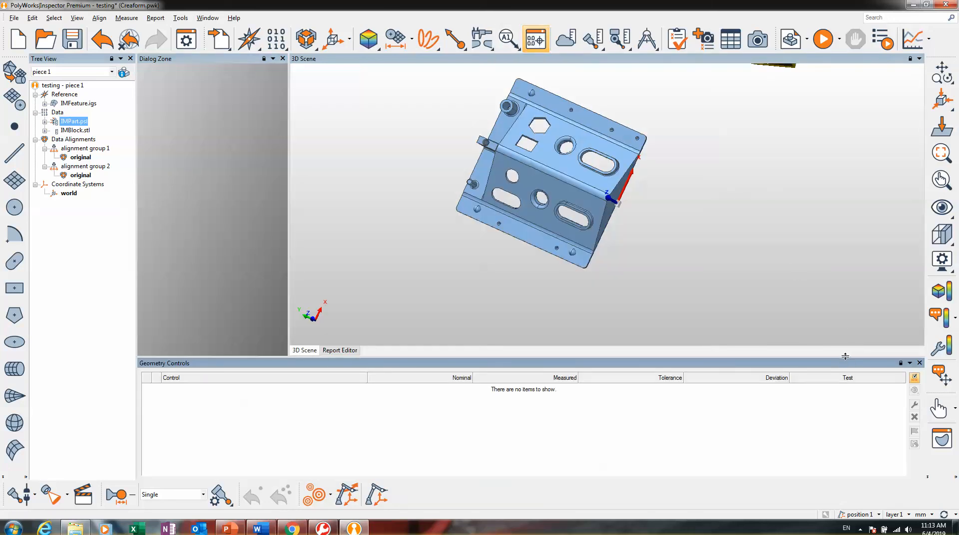
{"action": "left_click_drag", "start_coordinate": [844, 358], "coordinate": [844, 298]}
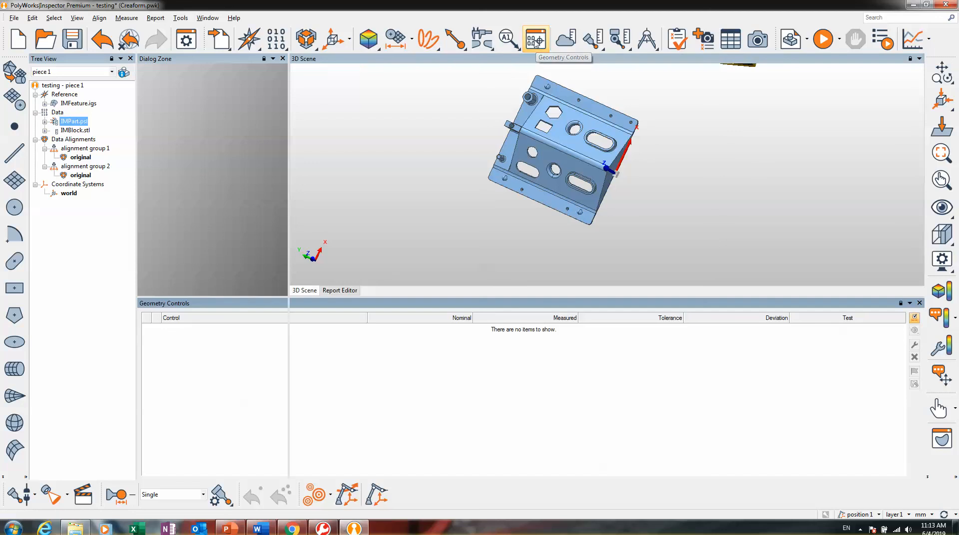
{"action": "left_click", "coordinate": [535, 42]}
{"action": "left_click", "coordinate": [536, 42]}
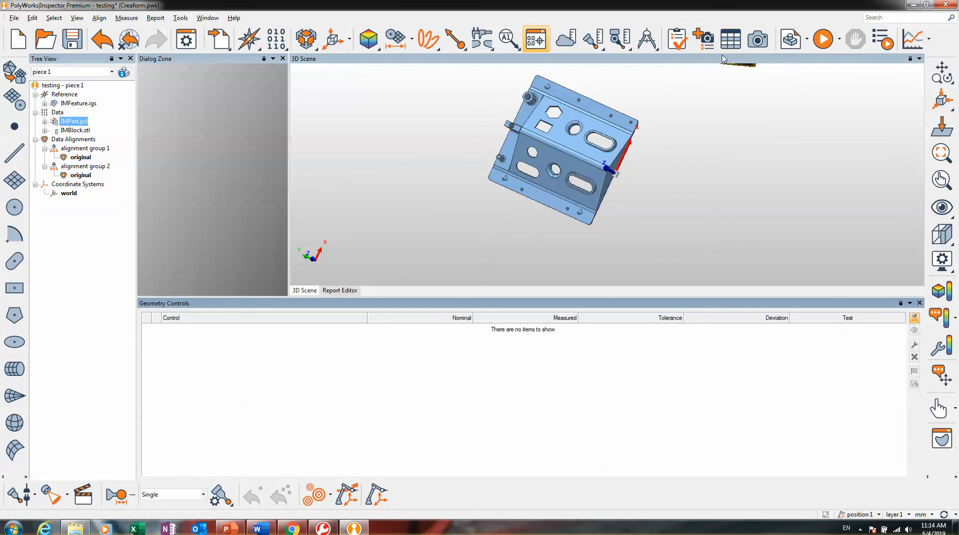
{"action": "left_click", "coordinate": [792, 40]}
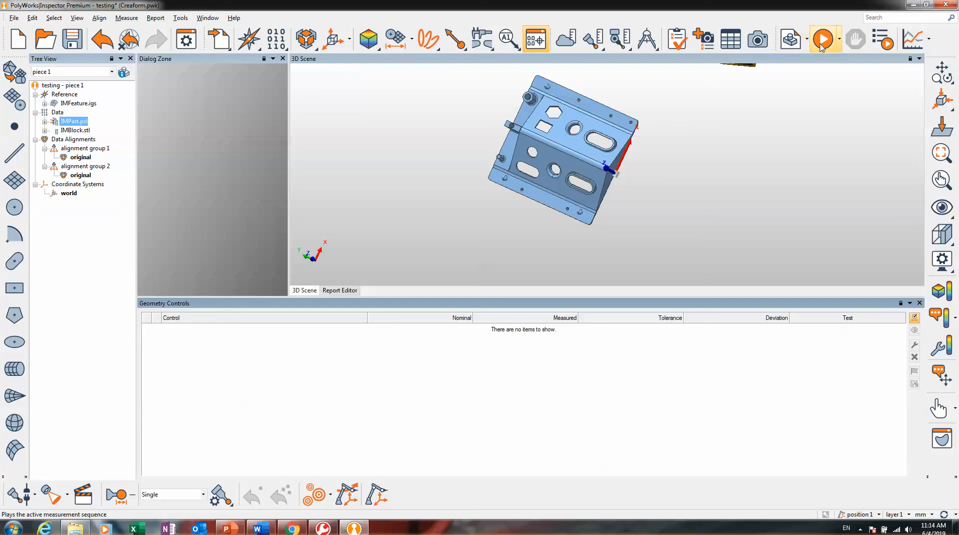
Step: Review the Sequence Editor, and close it along with the geometry controls to enlarge the 3D scene
{"action": "left_click", "coordinate": [881, 47]}
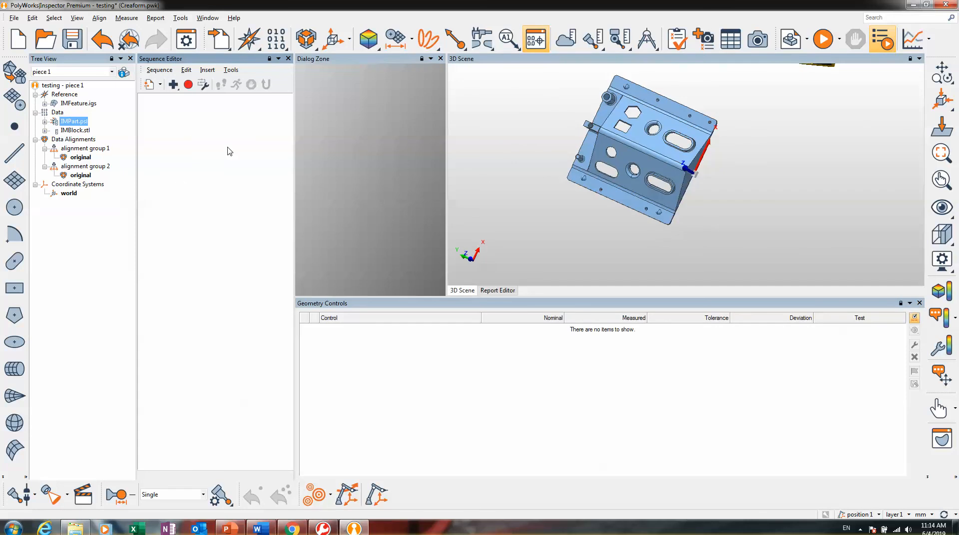
{"action": "left_click", "coordinate": [288, 59]}
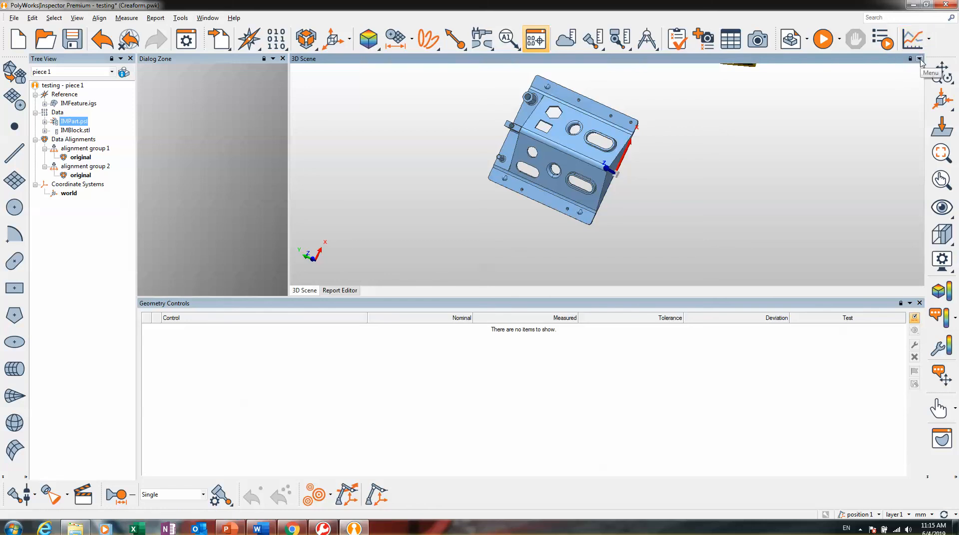
{"action": "left_click", "coordinate": [919, 303]}
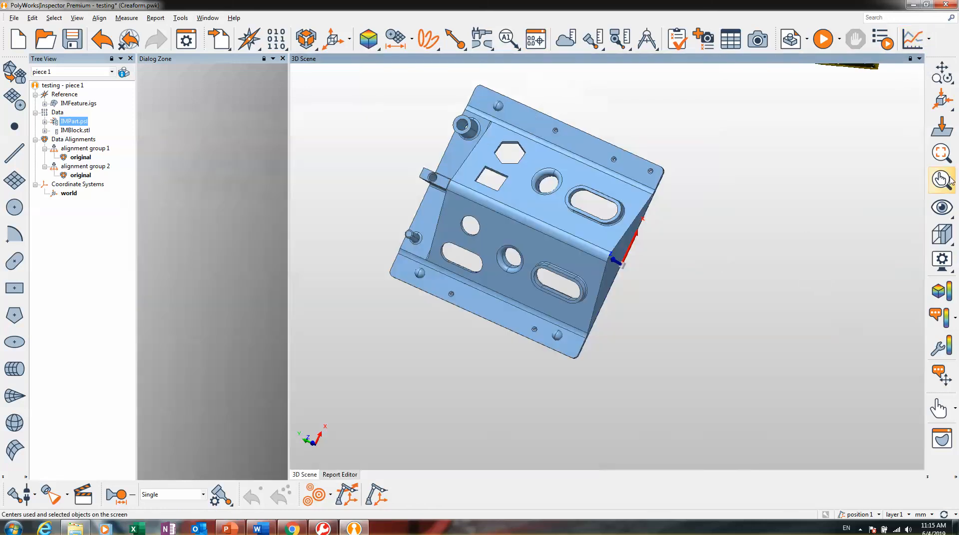
Step: Set the mouse behavior to Standard and try rotating, zooming and translating the CAD part in the 3D scene
{"action": "left_click", "coordinate": [943, 83]}
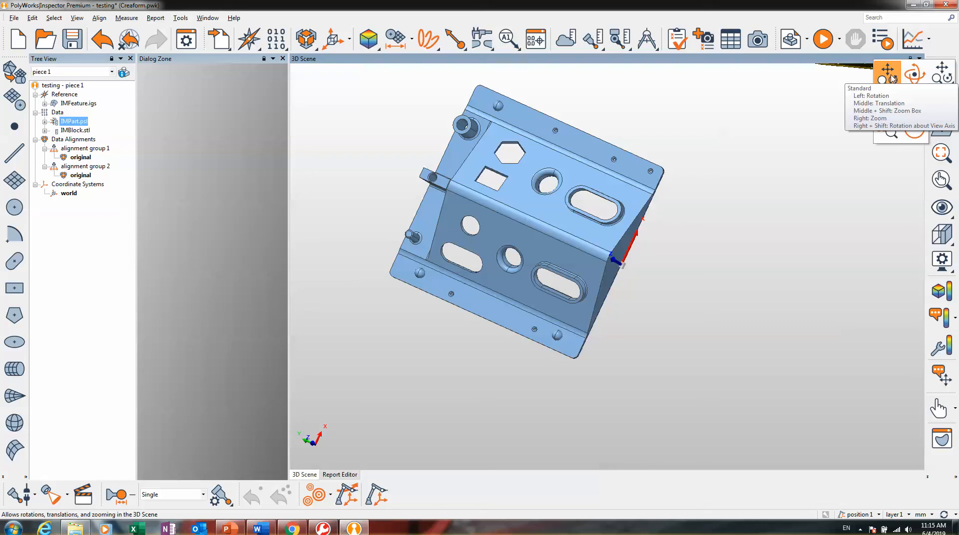
{"action": "left_click", "coordinate": [889, 75]}
{"action": "left_click_drag", "start_coordinate": [552, 222], "coordinate": [573, 146]}
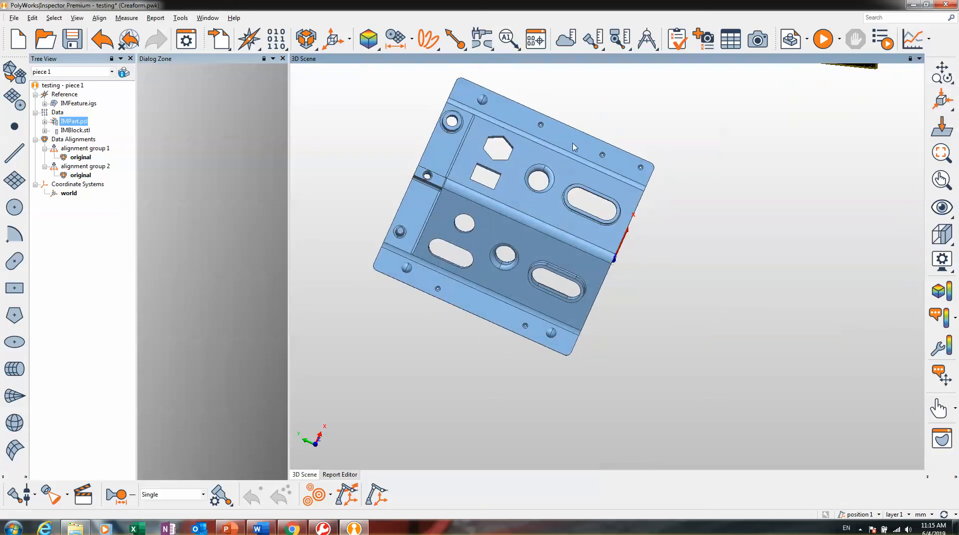
{"action": "right_click_drag", "start_coordinate": [568, 187], "coordinate": [571, 155]}
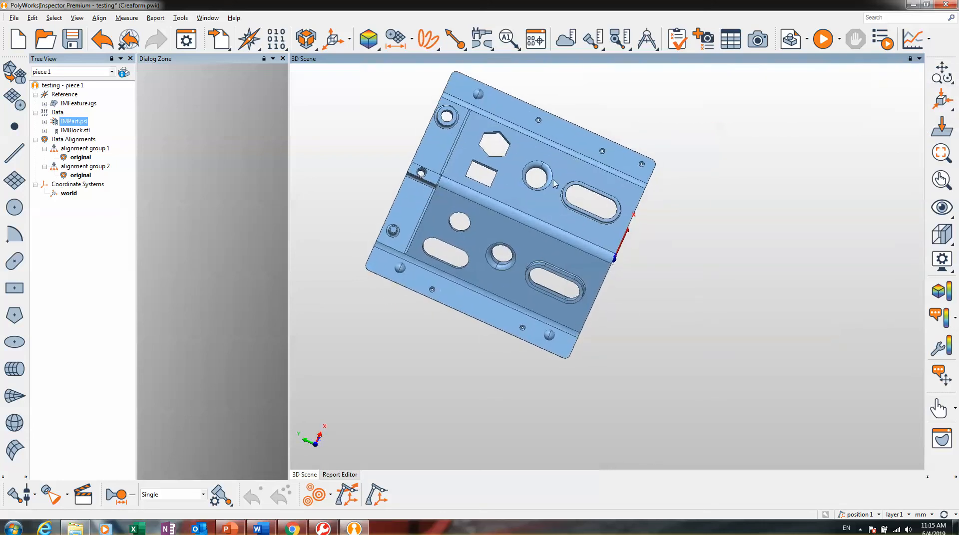
{"action": "mouse_move", "coordinate": [543, 166]}
{"action": "middle_mouse_down"}
{"action": "mouse_move", "coordinate": [548, 195]}
{"action": "mouse_move", "coordinate": [549, 178]}
{"action": "mouse_move", "coordinate": [490, 198]}
{"action": "mouse_move", "coordinate": [576, 198]}
{"action": "mouse_move", "coordinate": [531, 200]}
{"action": "mouse_move", "coordinate": [547, 175]}
{"action": "middle_mouse_up"}
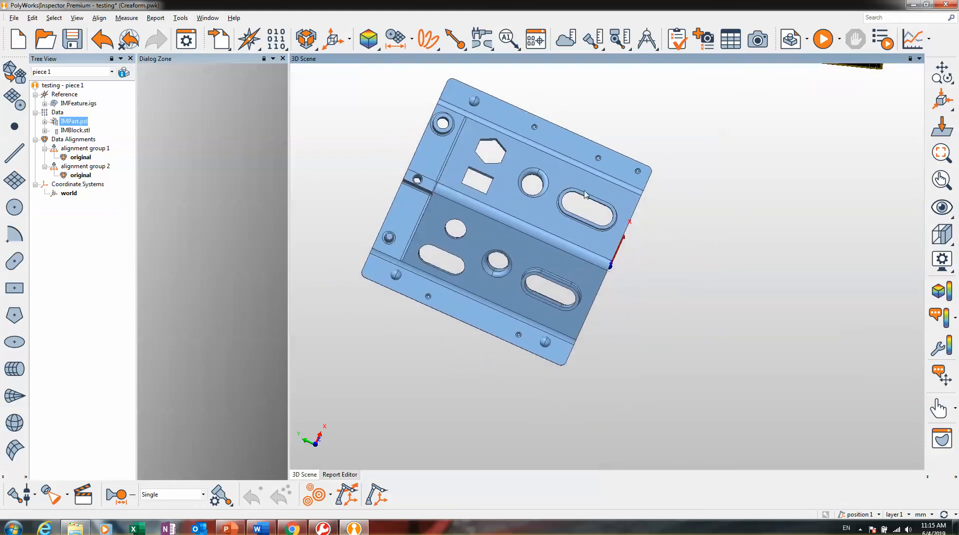
{"action": "left_click_drag", "start_coordinate": [640, 180], "coordinate": [647, 213]}
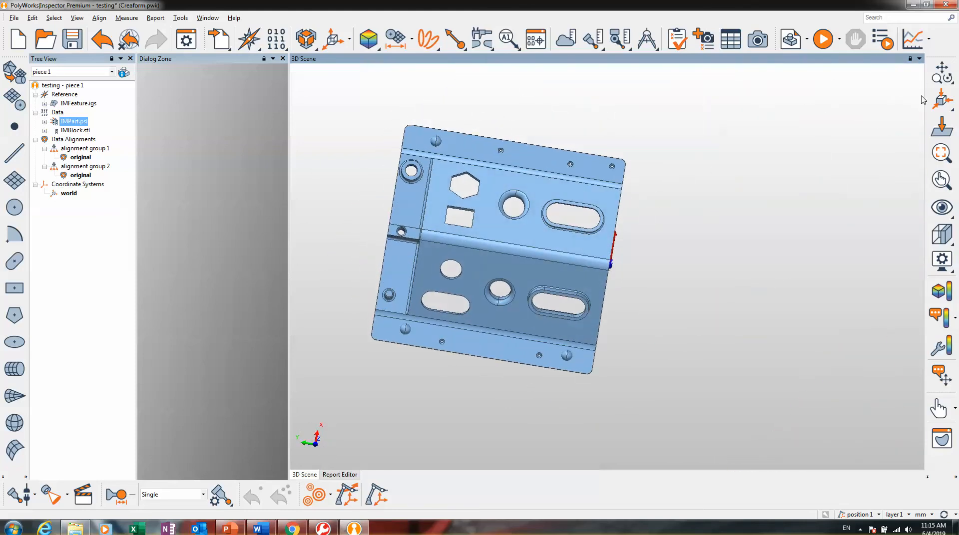
Step: Try the Rotation Only mouse mode and the translation-only mode on the CAD part
{"action": "left_click", "coordinate": [936, 81]}
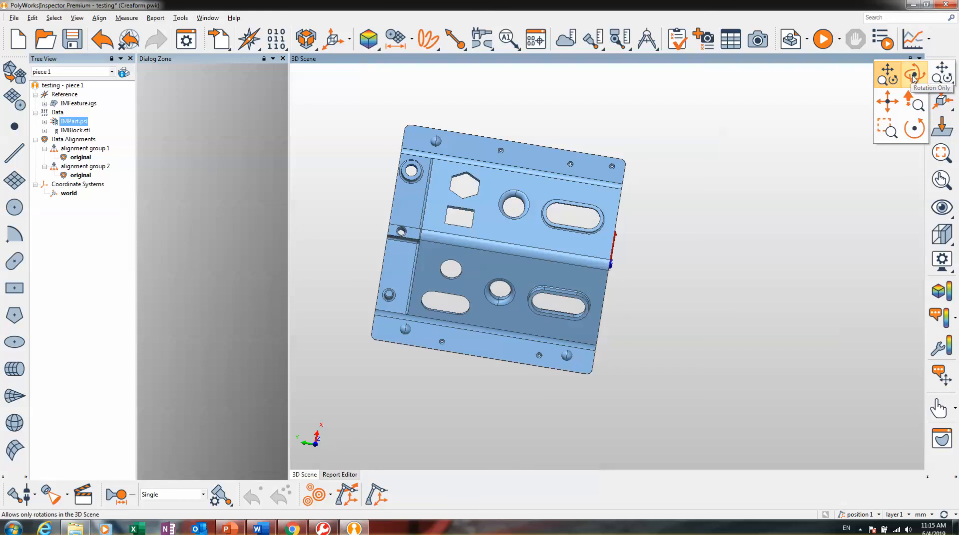
{"action": "left_click", "coordinate": [913, 76]}
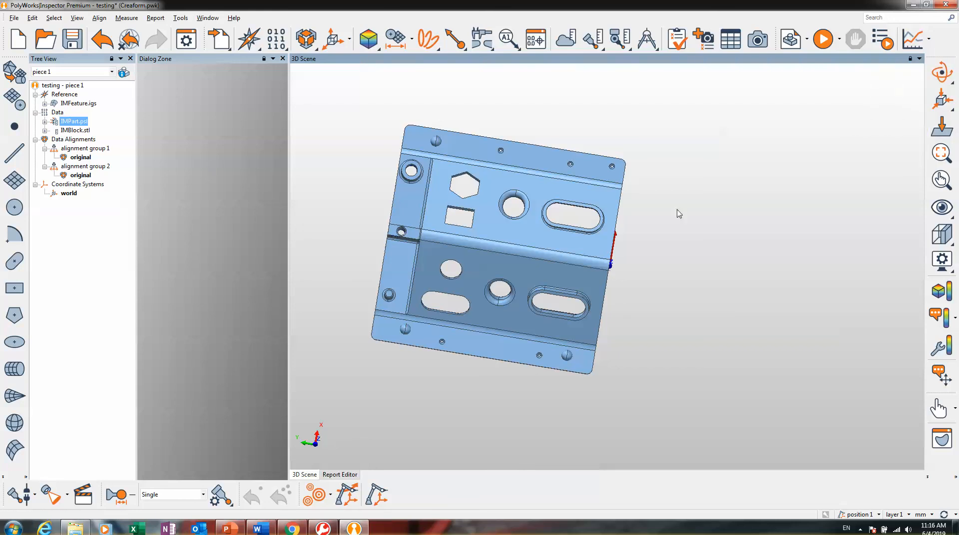
{"action": "left_click_drag", "start_coordinate": [676, 209], "coordinate": [897, 118]}
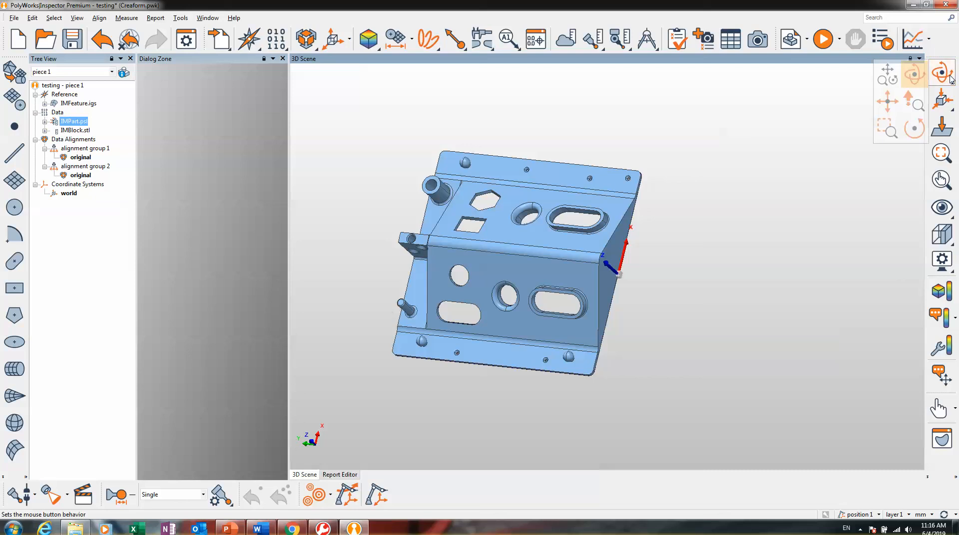
{"action": "left_click", "coordinate": [887, 102]}
{"action": "left_click_drag", "start_coordinate": [653, 175], "coordinate": [666, 156]}
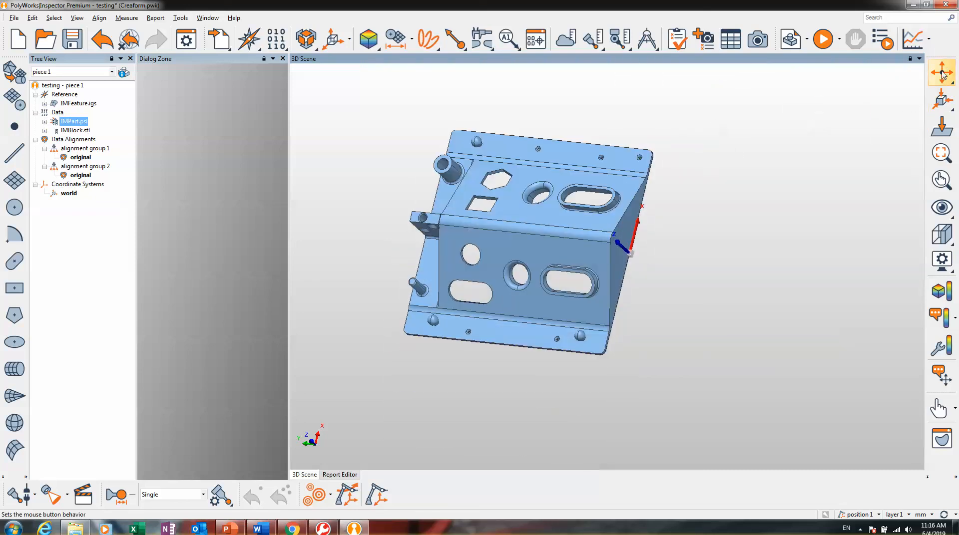
Step: Try the zoom-only mouse mode and the mode that only rotates the part about the view axis
{"action": "left_click", "coordinate": [942, 100]}
{"action": "left_click", "coordinate": [920, 104]}
{"action": "left_click_drag", "start_coordinate": [706, 267], "coordinate": [711, 216]}
{"action": "left_click", "coordinate": [949, 77]}
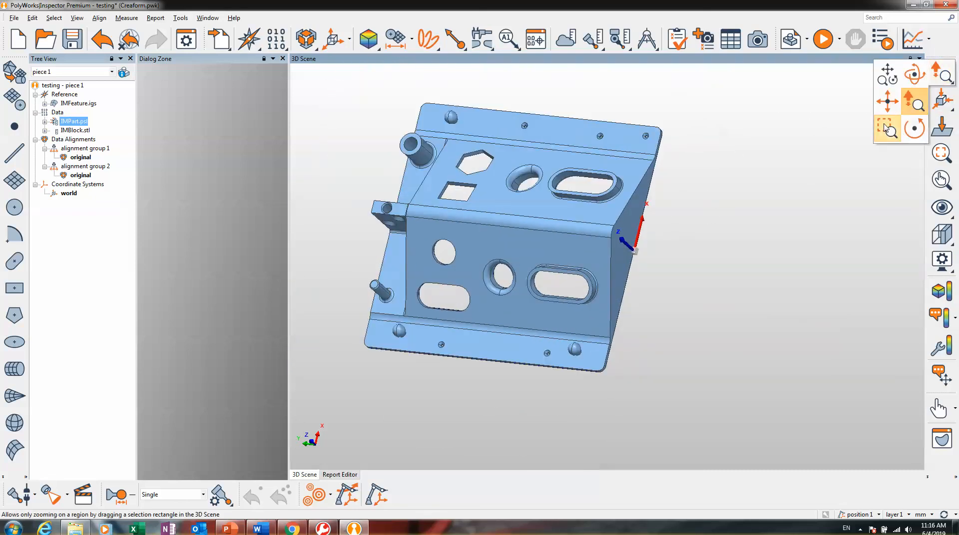
{"action": "left_click", "coordinate": [918, 136]}
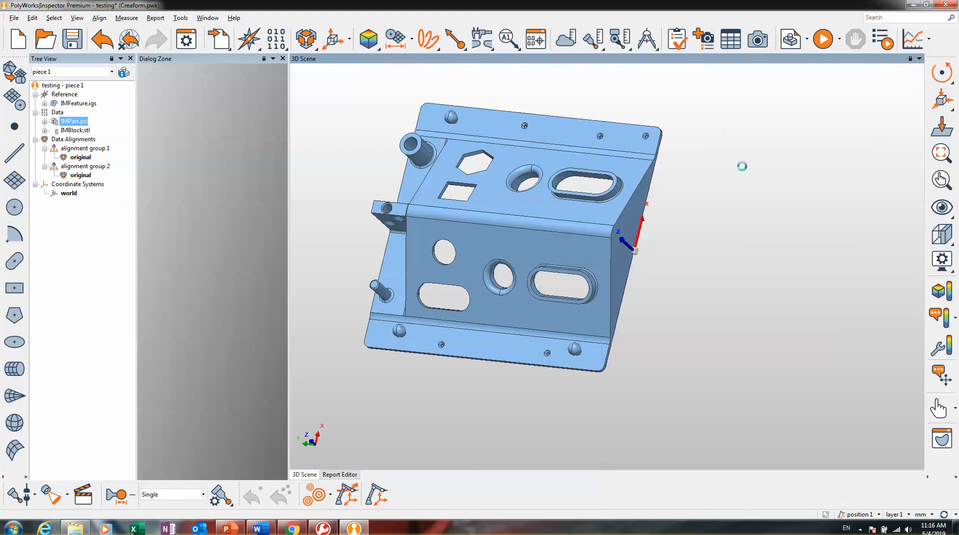
{"action": "left_click_drag", "start_coordinate": [740, 165], "coordinate": [899, 141]}
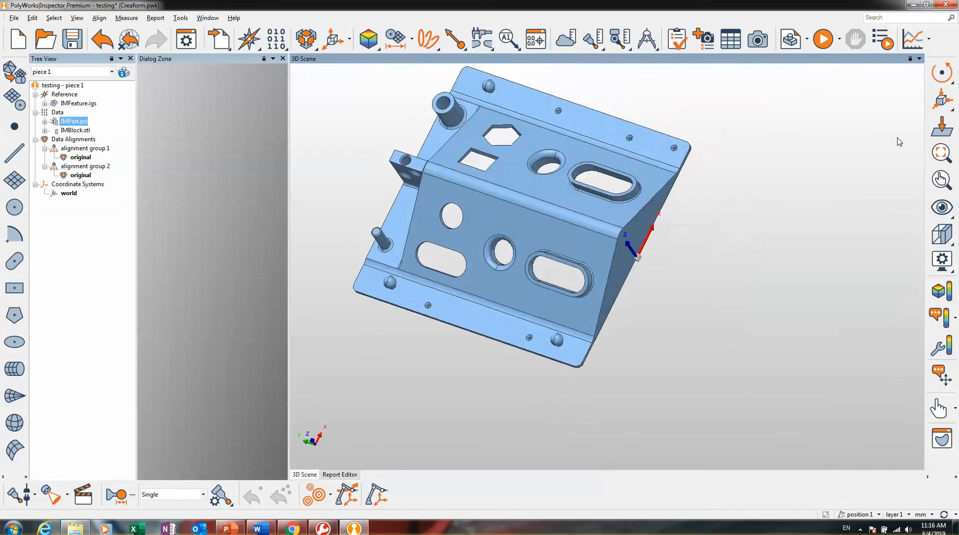
Step: Zoom in repeatedly on a small countersunk hole with the zoom-box mode, and fit all objects in the 3D scene
{"action": "left_click", "coordinate": [941, 75]}
{"action": "right_click_drag", "start_coordinate": [554, 103], "coordinate": [564, 122], "text": "shift"}
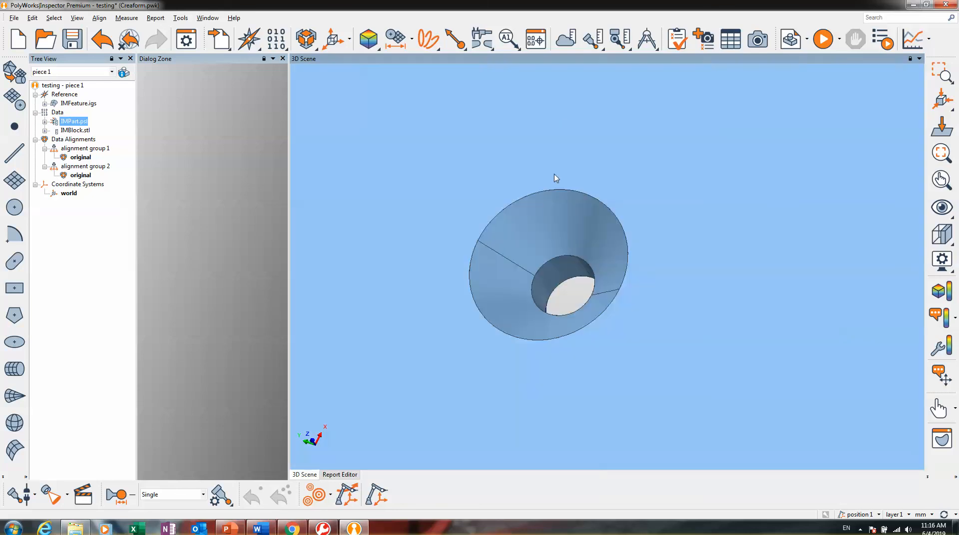
{"action": "right_click_drag", "start_coordinate": [544, 199], "coordinate": [590, 263], "text": "shift"}
{"action": "right_click_drag", "start_coordinate": [564, 220], "coordinate": [614, 294], "text": "shift"}
{"action": "right_click_drag", "start_coordinate": [598, 228], "coordinate": [662, 322], "text": "shift"}
{"action": "right_click_drag", "start_coordinate": [619, 248], "coordinate": [676, 321], "text": "shift"}
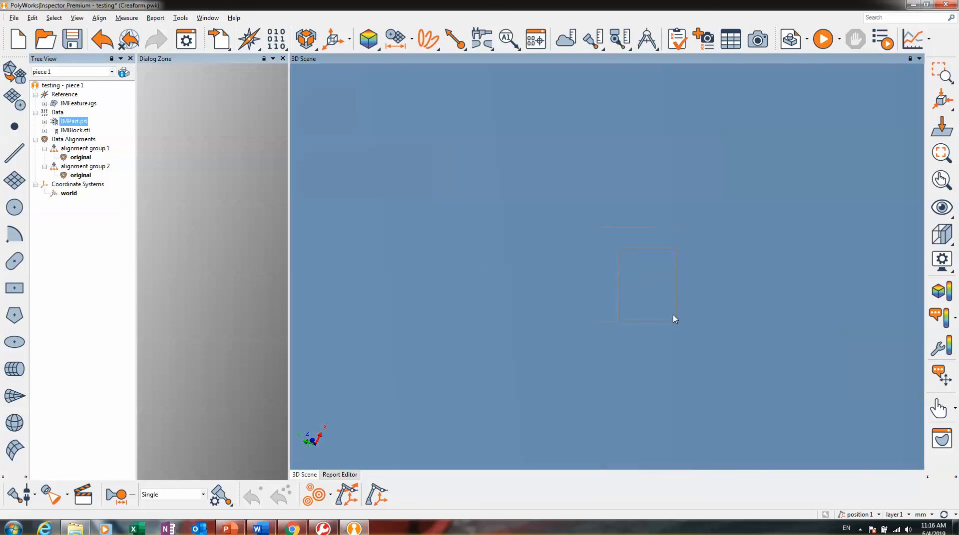
{"action": "right_click_drag", "start_coordinate": [609, 271], "coordinate": [647, 289], "text": "shift"}
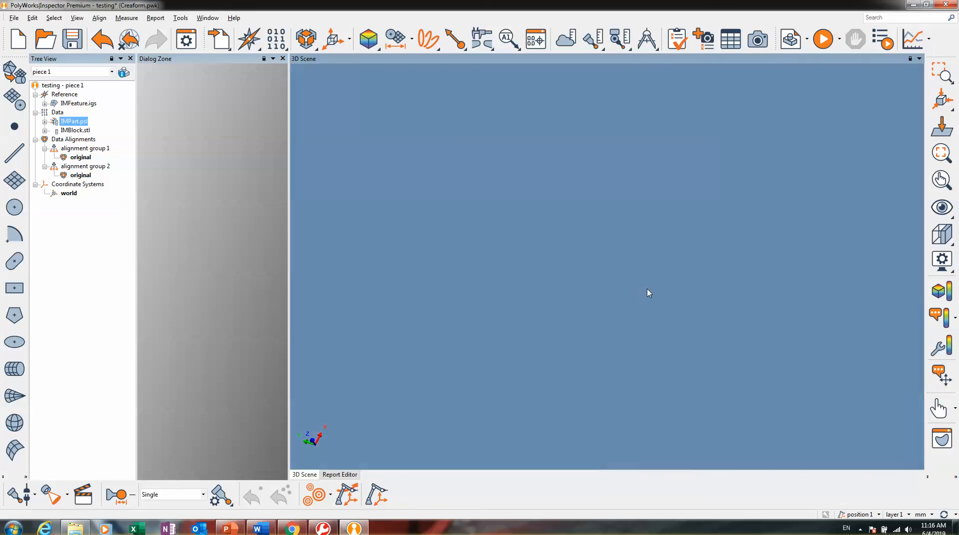
{"action": "left_click", "coordinate": [943, 156]}
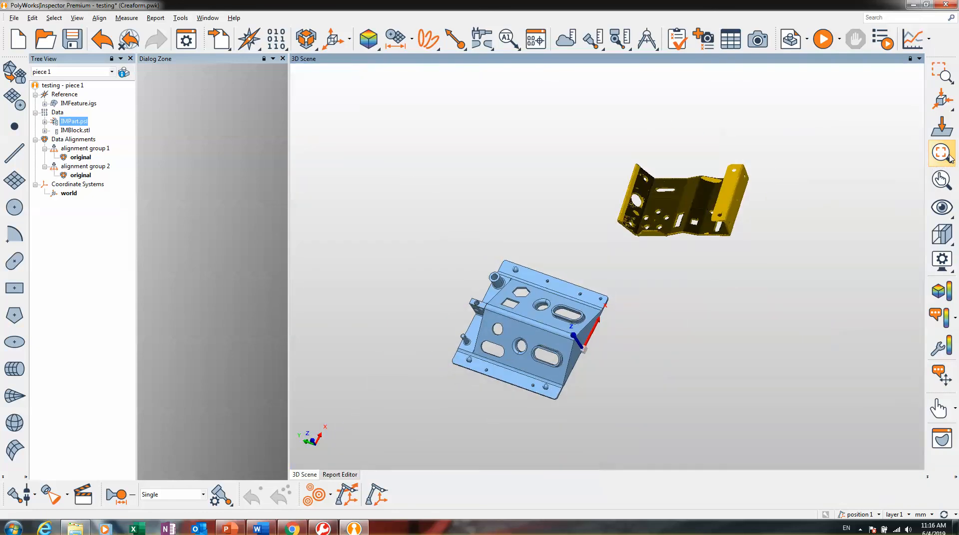
Step: Set the mouse behavior back to Standard and hide the IMPart.psl data object
{"action": "left_click", "coordinate": [942, 74]}
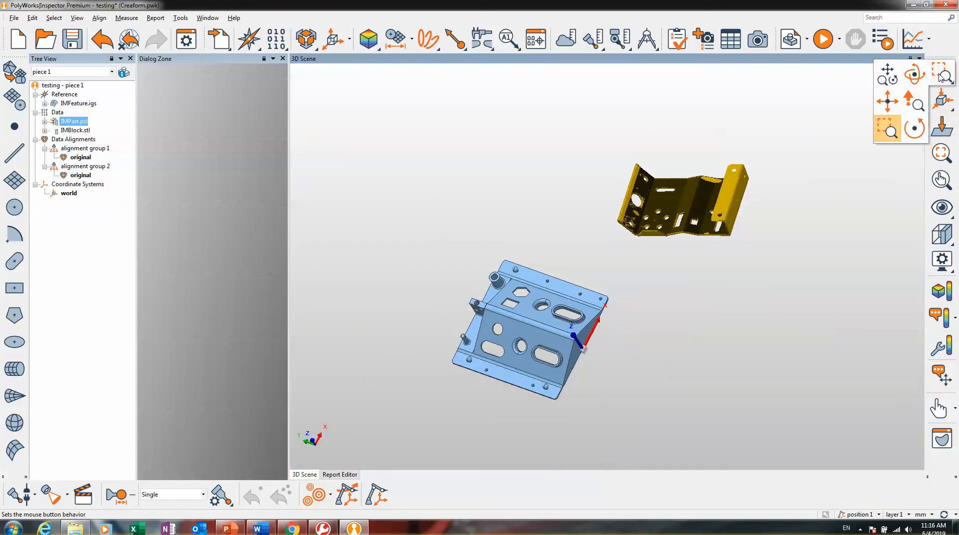
{"action": "left_click", "coordinate": [884, 76]}
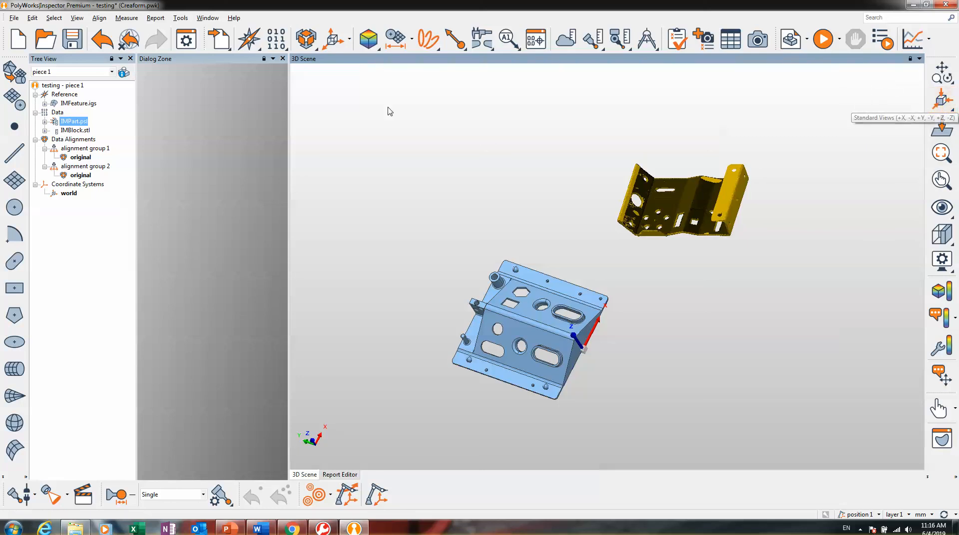
{"action": "middle_click", "coordinate": [67, 123]}
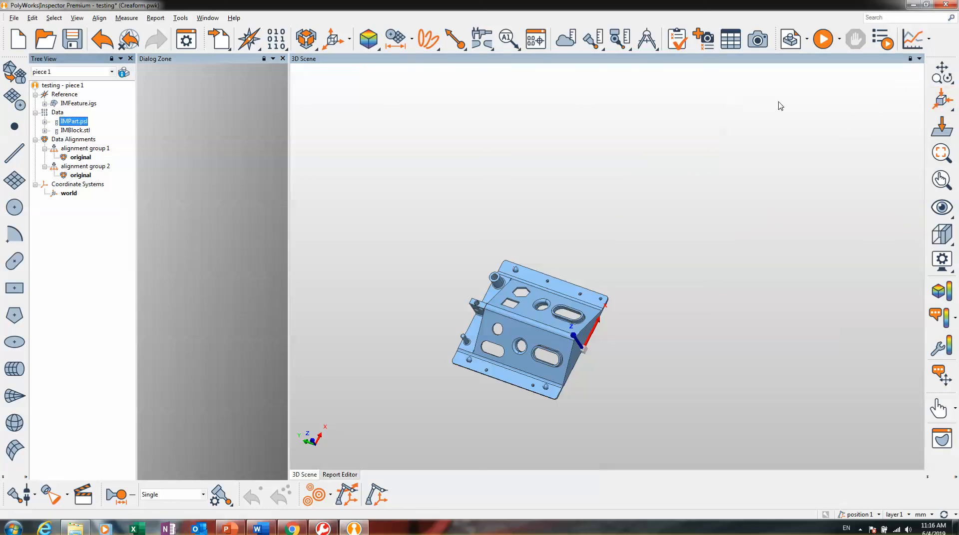
Step: View the CAD part from the standard +X, -X, +Y, -Y, +Z and -Z directions, and review the list of standard views
{"action": "left_click", "coordinate": [940, 101]}
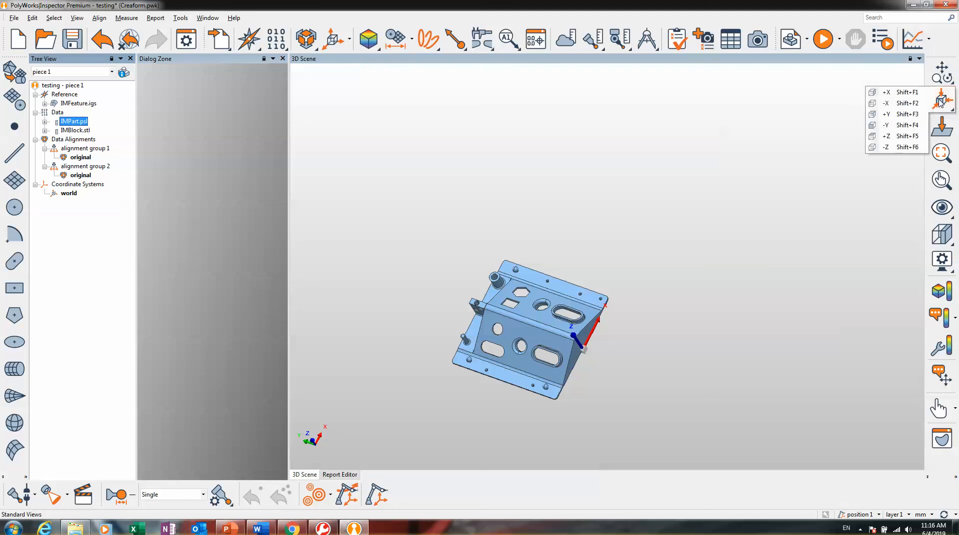
{"action": "left_click", "coordinate": [898, 92]}
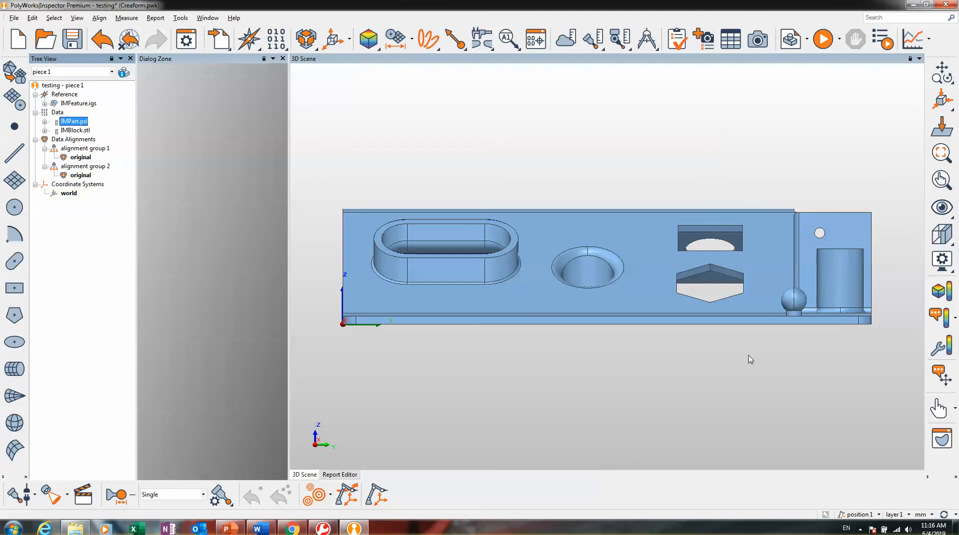
{"action": "key", "text": "shift+F2"}
{"action": "key", "text": "shift+F3"}
{"action": "key", "text": "shift+F4"}
{"action": "key", "text": "shift+F5"}
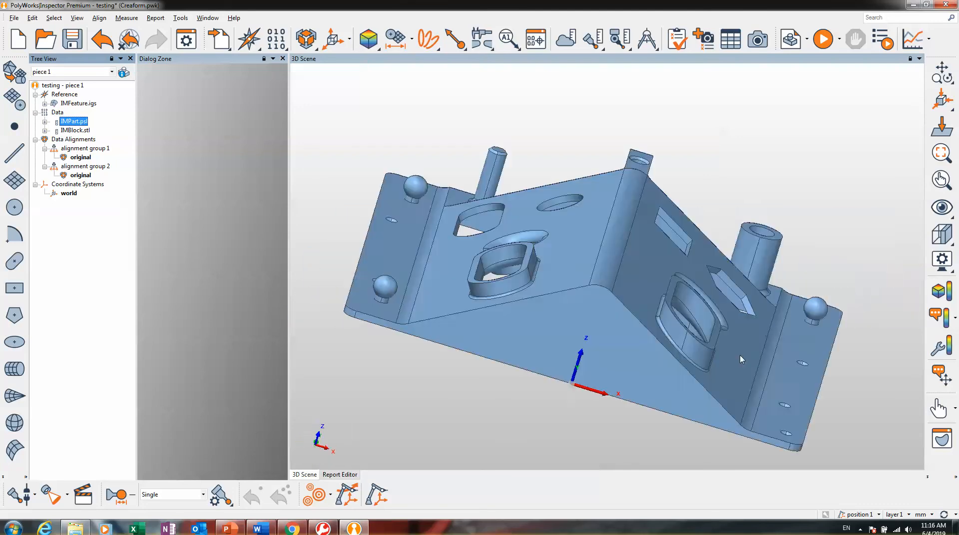
{"action": "key", "text": "shift+F6"}
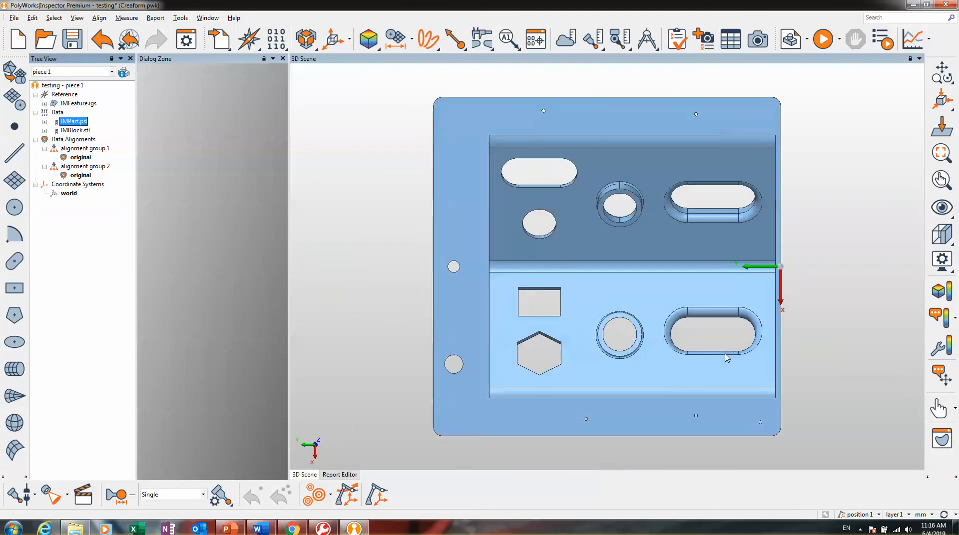
{"action": "left_click", "coordinate": [941, 101]}
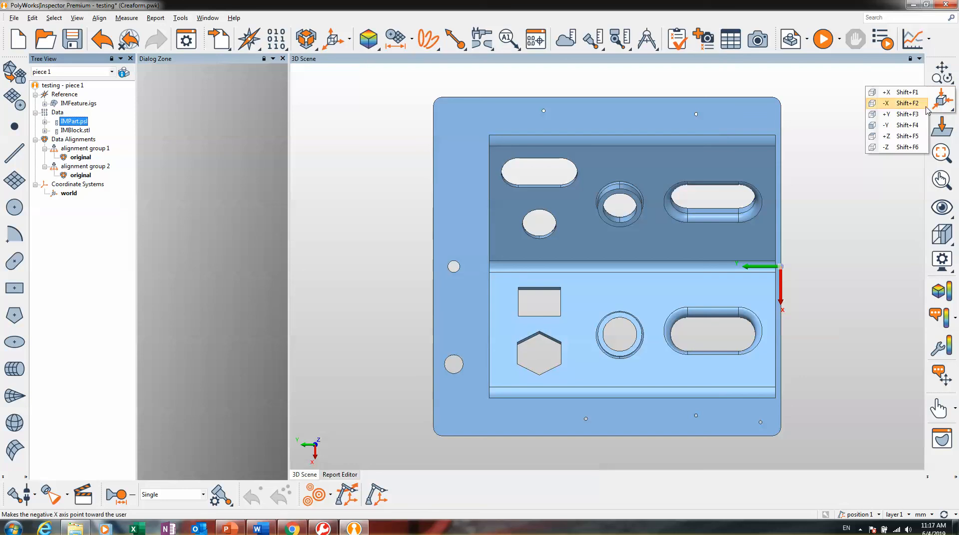
{"action": "left_click", "coordinate": [827, 194]}
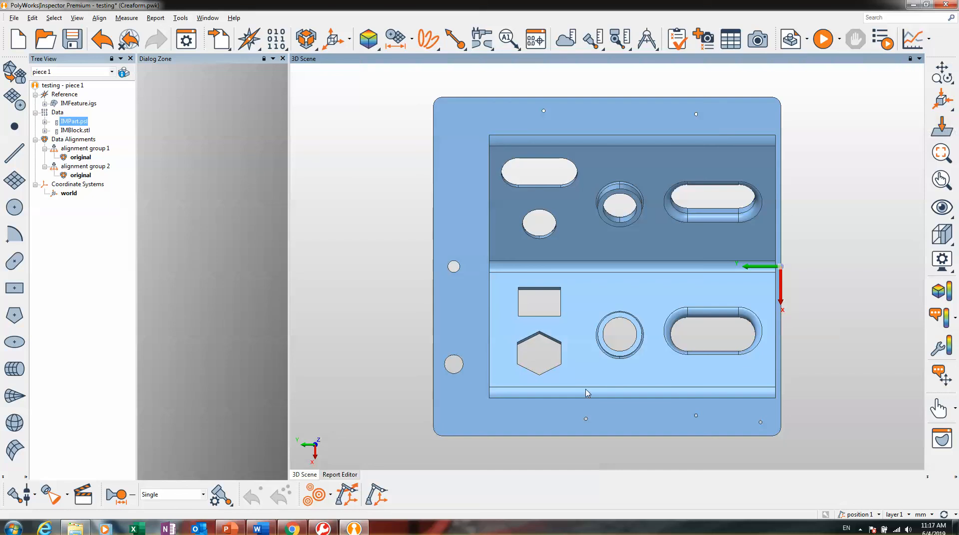
Step: Orient the CAD part with the view cube, using a corner view and the +Z face, and rotate it to an oblique angle
{"action": "mouse_move", "coordinate": [314, 445]}
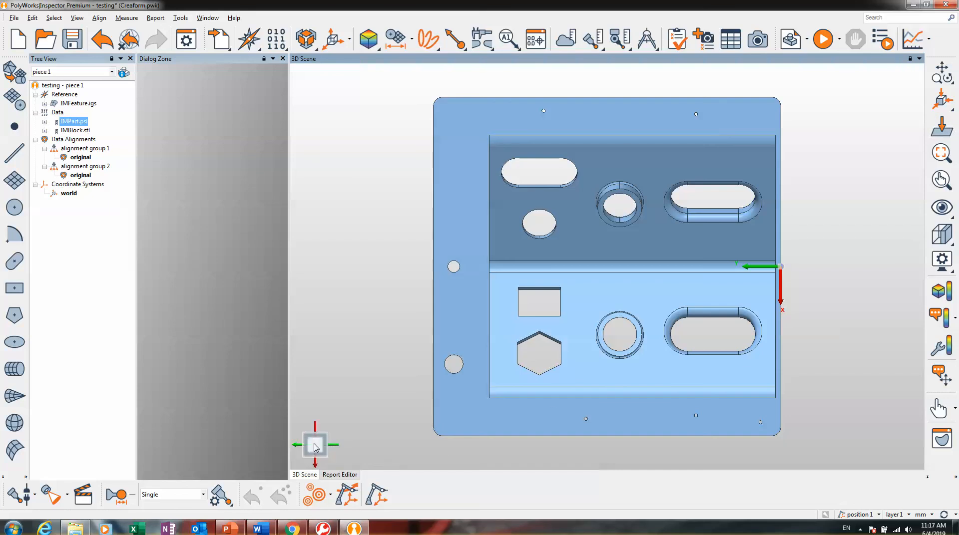
{"action": "left_click_drag", "start_coordinate": [314, 446], "coordinate": [311, 449]}
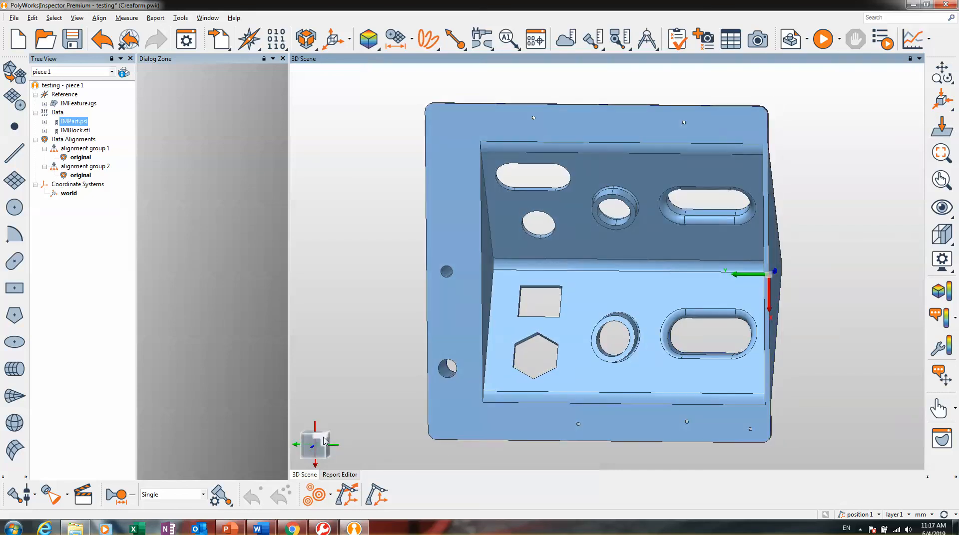
{"action": "left_click", "coordinate": [323, 440]}
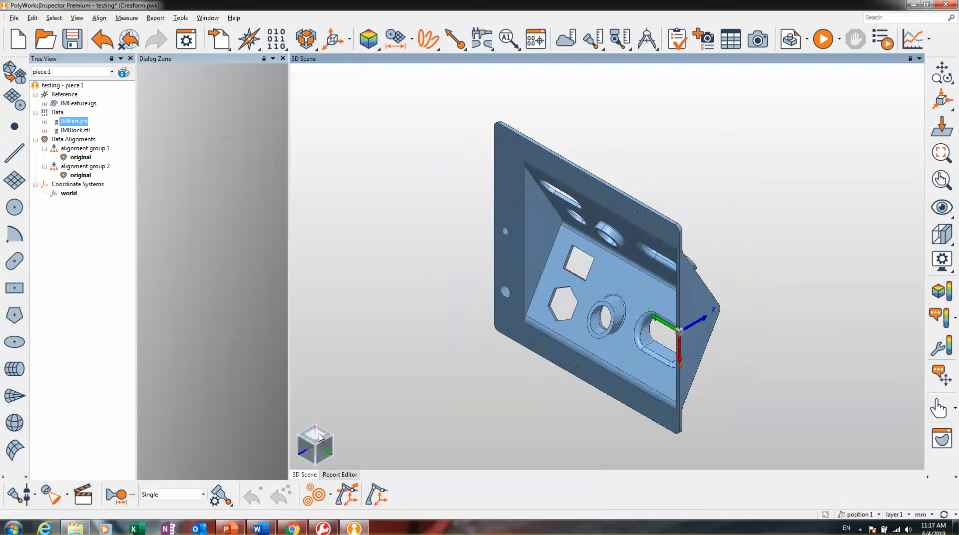
{"action": "left_click", "coordinate": [320, 438]}
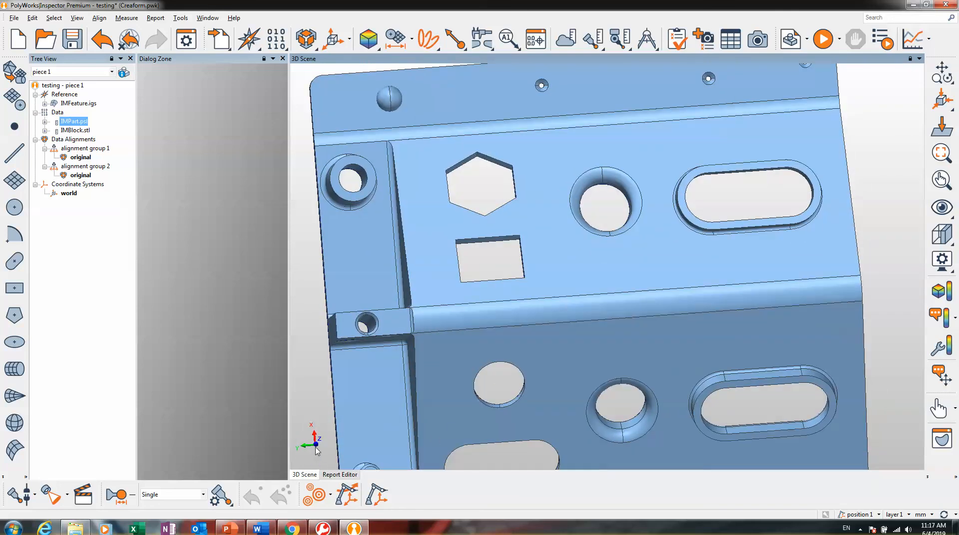
{"action": "mouse_move", "coordinate": [314, 449]}
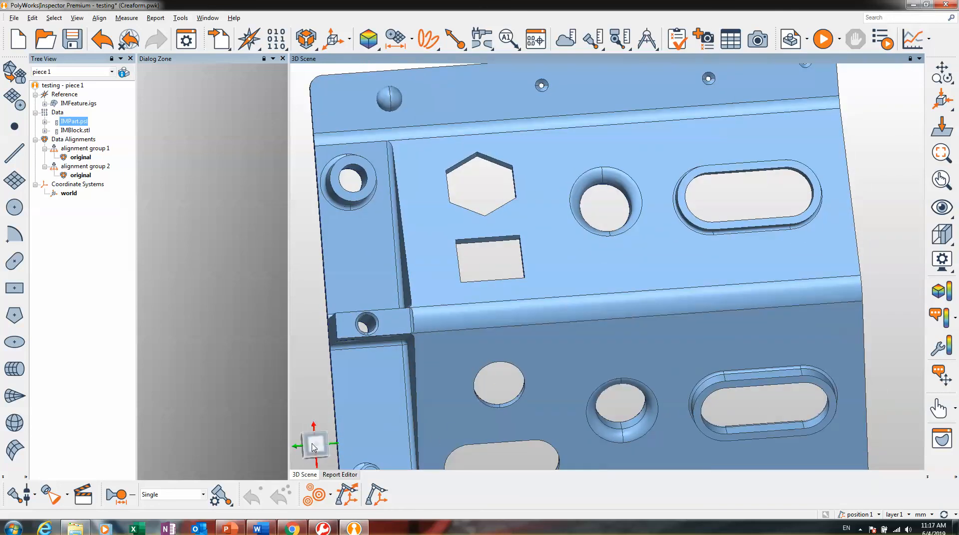
{"action": "left_click", "coordinate": [314, 446]}
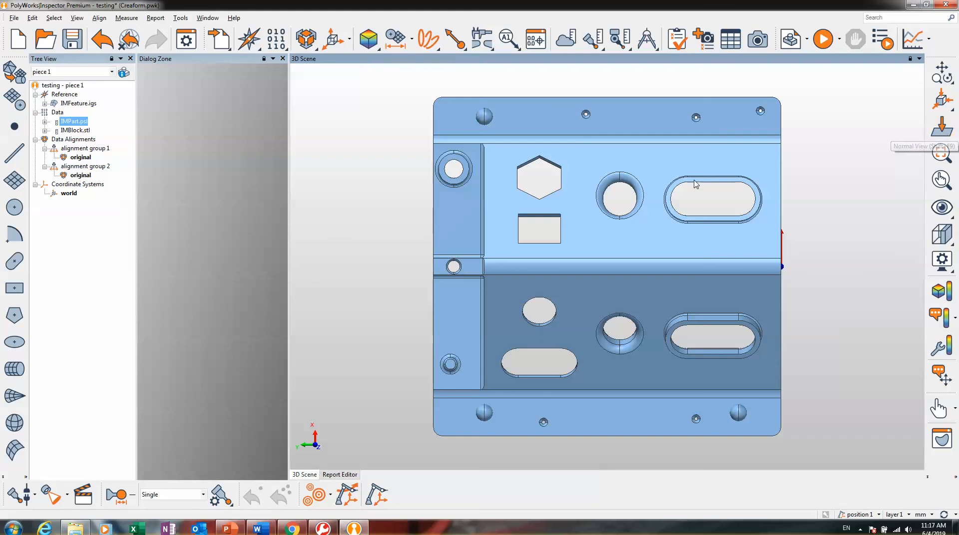
{"action": "left_click_drag", "start_coordinate": [673, 180], "coordinate": [636, 179]}
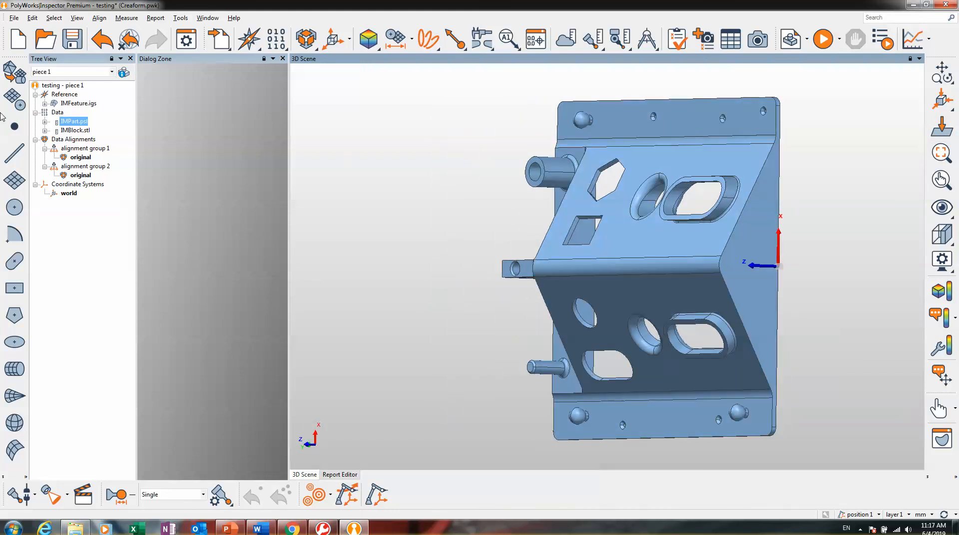
Step: Create a plane feature by picking the triangular side surface of the CAD model, and orient the view normal to that plane
{"action": "left_click", "coordinate": [15, 180]}
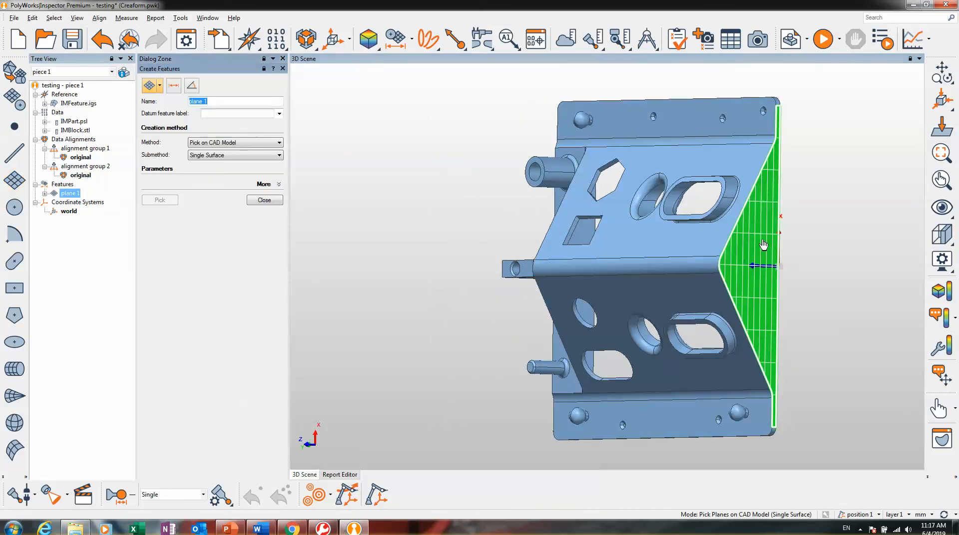
{"action": "left_click", "coordinate": [763, 252]}
{"action": "left_click", "coordinate": [941, 129]}
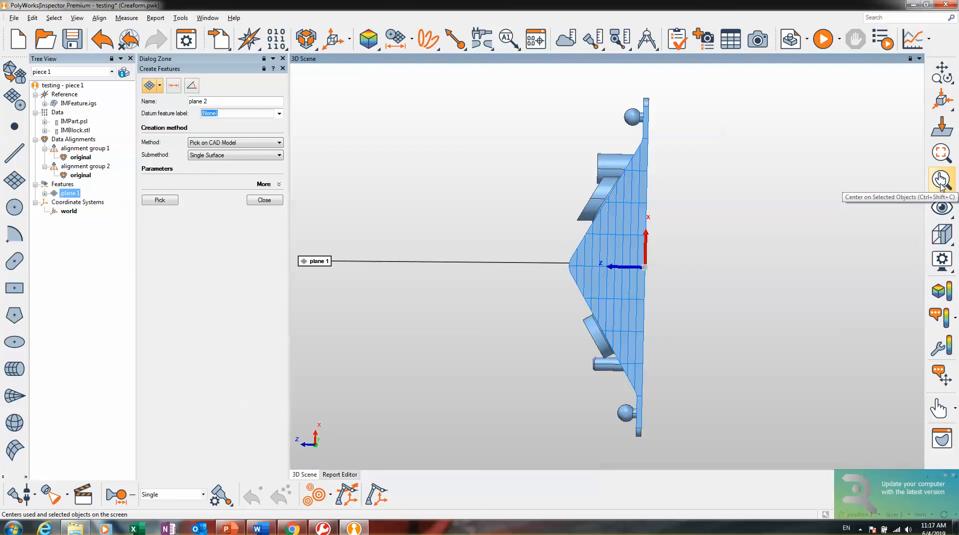
{"action": "left_click_drag", "start_coordinate": [708, 186], "coordinate": [764, 190]}
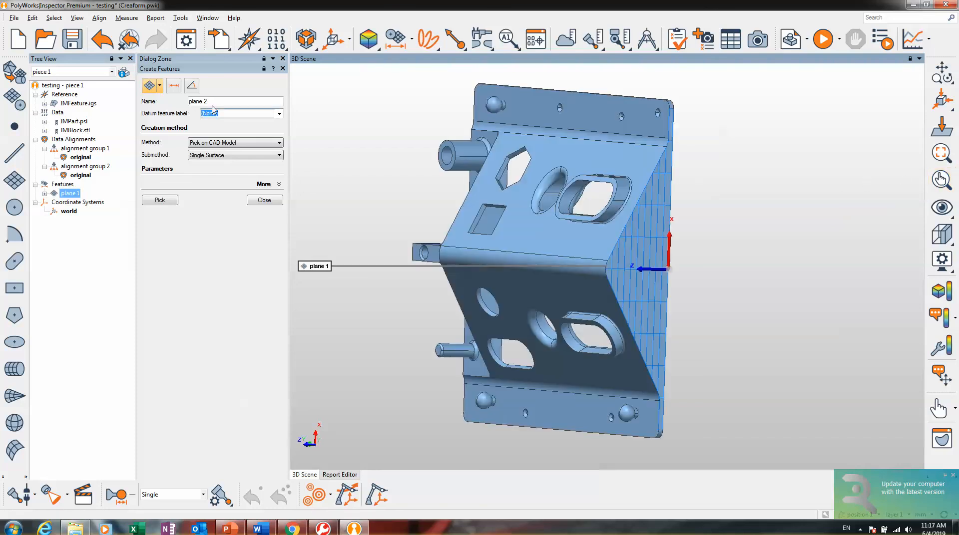
Step: Create an anchor point feature on the upper sloped face of the CAD part, and close feature creation
{"action": "left_click", "coordinate": [15, 126]}
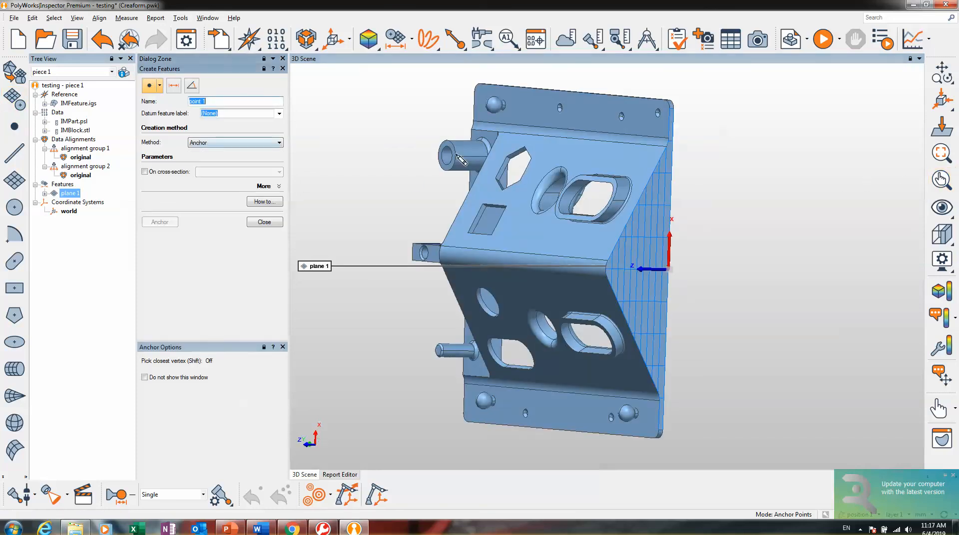
{"action": "left_click", "coordinate": [540, 142]}
{"action": "left_click", "coordinate": [265, 221]}
Step: Zoom in closely on the part, center the view on the selected point 1, and zoom back out to the whole part
{"action": "mouse_move", "coordinate": [523, 197]}
{"action": "left_mouse_down"}
{"action": "mouse_move", "coordinate": [498, 185]}
{"action": "mouse_move", "coordinate": [519, 208]}
{"action": "left_mouse_up"}
{"action": "middle_click_drag", "start_coordinate": [520, 209], "coordinate": [528, 255]}
{"action": "scroll", "coordinate": [525, 240], "scroll_direction": "up", "scroll_amount": 10}
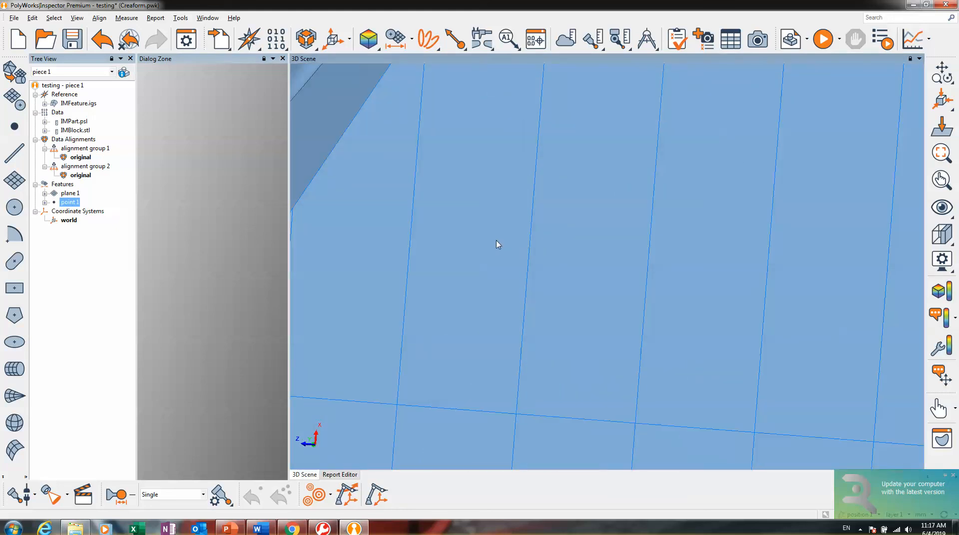
{"action": "left_click", "coordinate": [74, 205]}
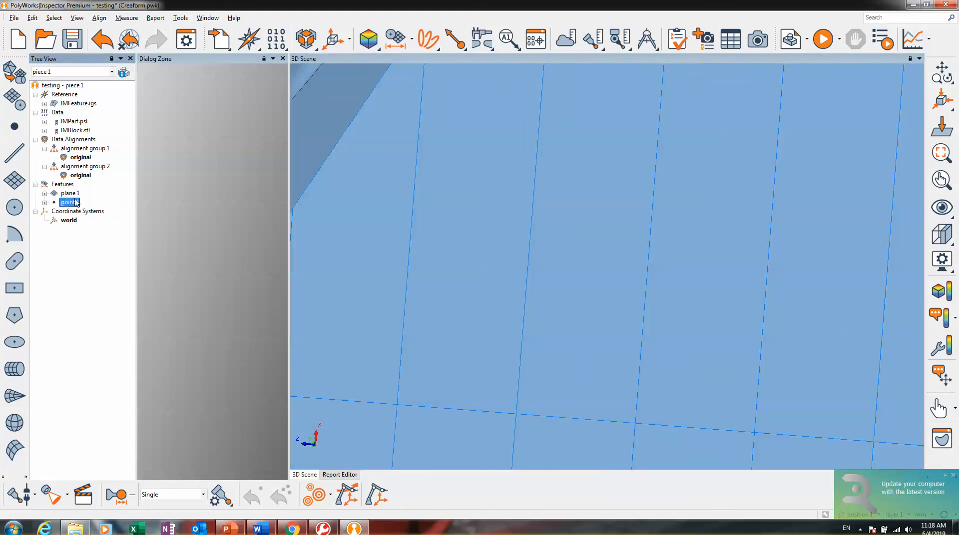
{"action": "left_click", "coordinate": [941, 180]}
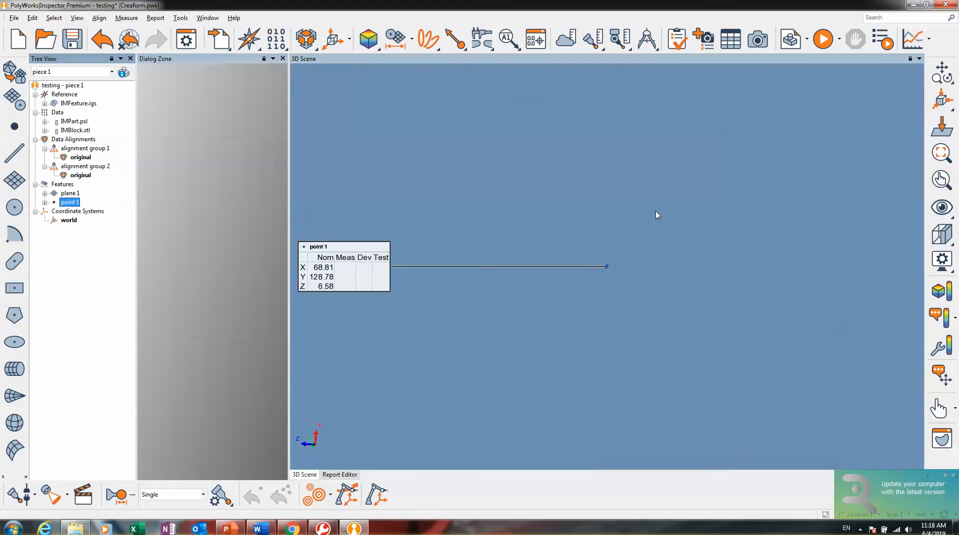
{"action": "scroll", "coordinate": [658, 217], "scroll_direction": "down", "scroll_amount": 5}
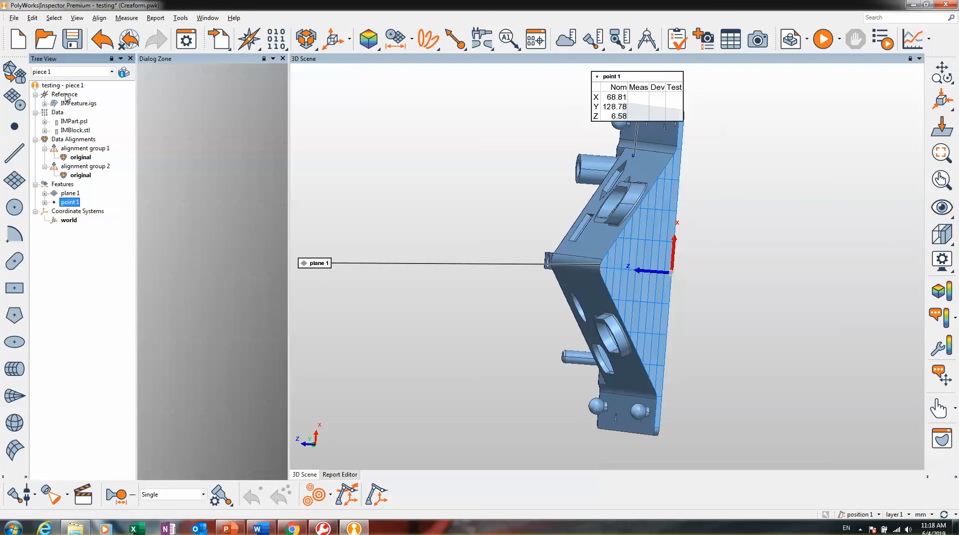
Step: Hide the IMFeature.igs CAD model, restore it, and toggle the visibility of all reference objects off and on again
{"action": "middle_click", "coordinate": [81, 103]}
{"action": "left_click", "coordinate": [941, 207]}
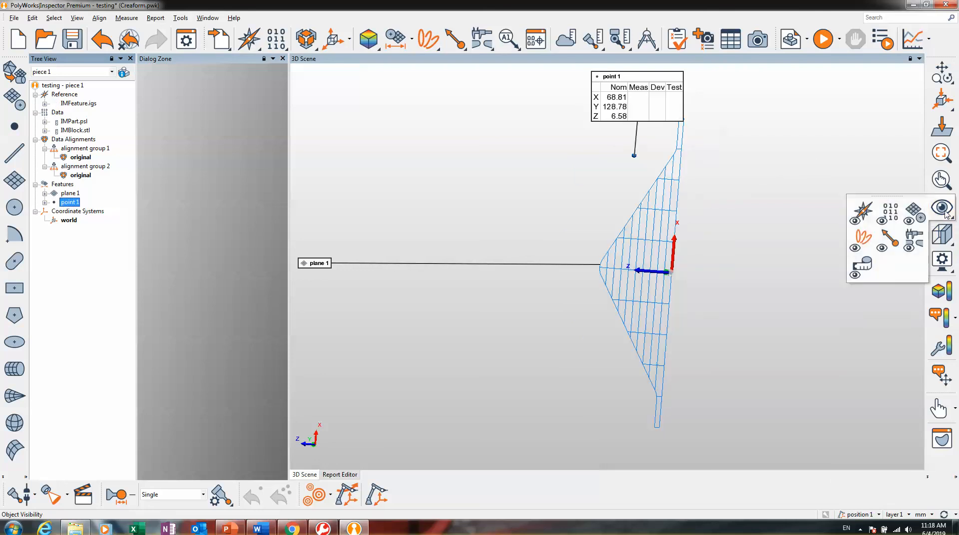
{"action": "left_click", "coordinate": [867, 217]}
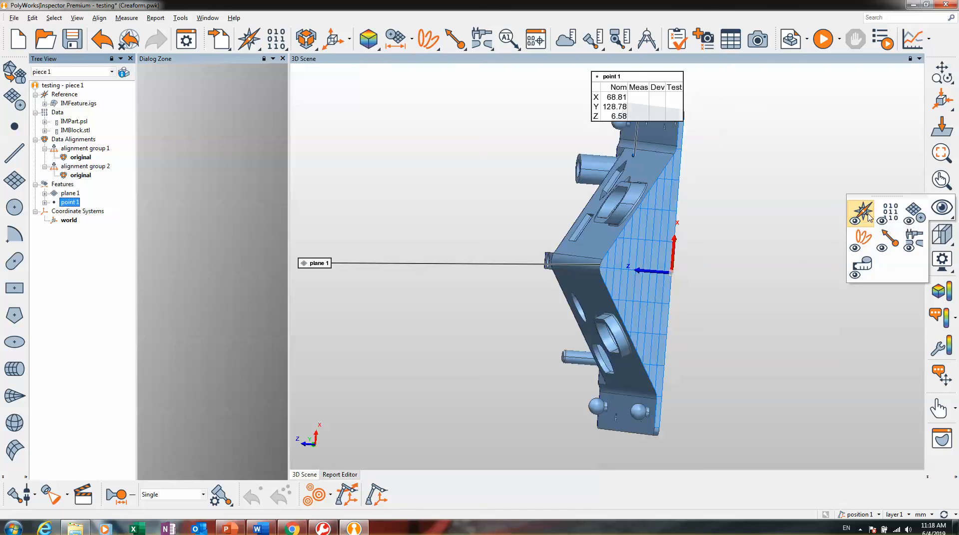
{"action": "left_click", "coordinate": [867, 217]}
{"action": "left_click", "coordinate": [868, 216]}
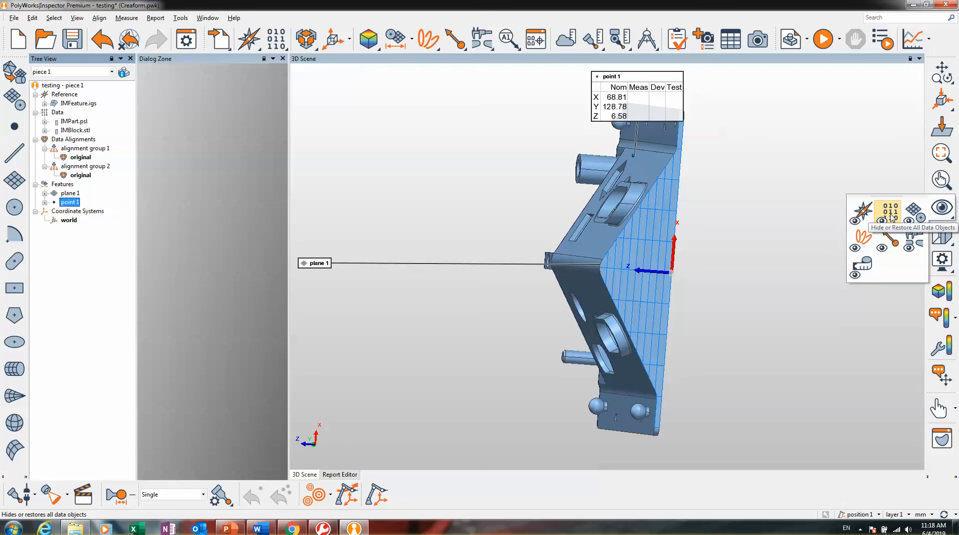
Step: Restore all data objects, hide the IMFeature.igs CAD model, and rotate to face the green scanned part
{"action": "left_click", "coordinate": [892, 217]}
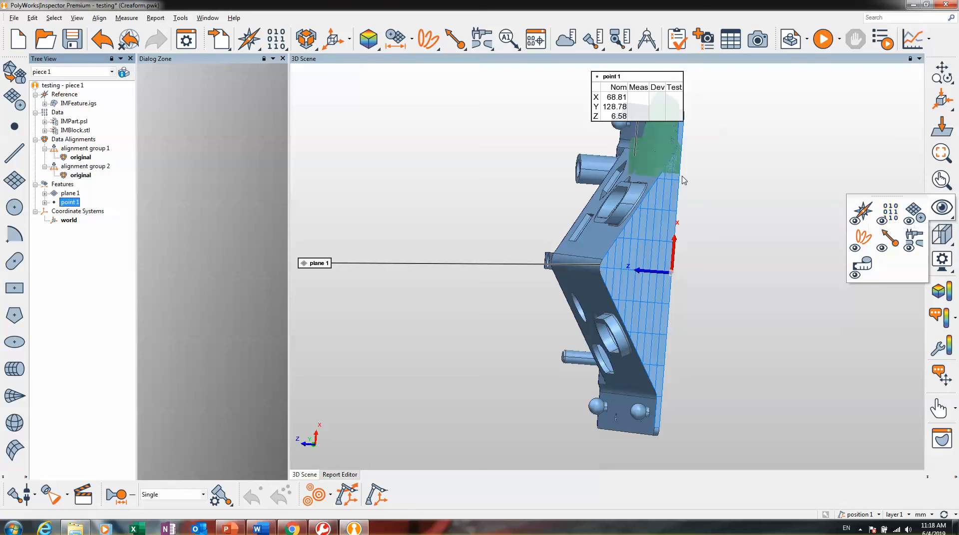
{"action": "middle_click_drag", "start_coordinate": [651, 172], "coordinate": [639, 194]}
{"action": "middle_click", "coordinate": [82, 103]}
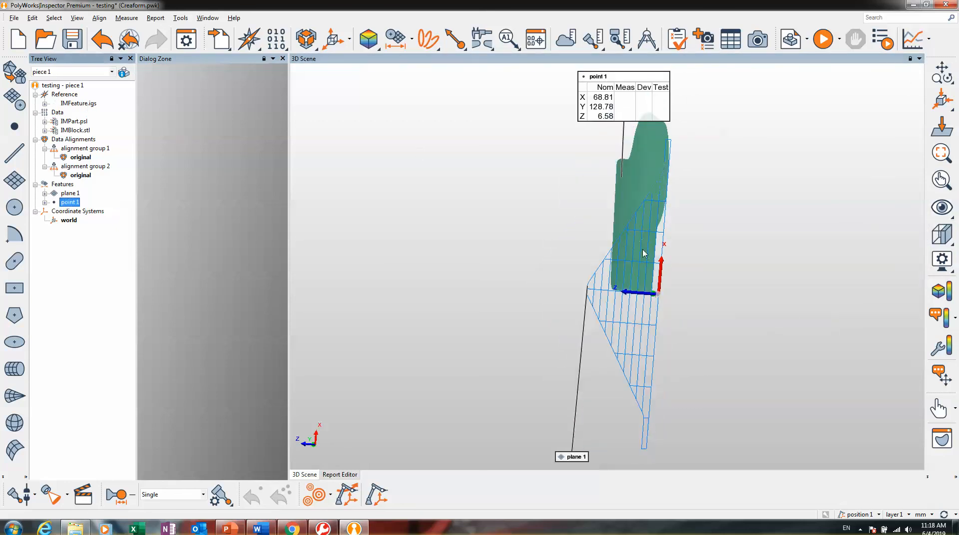
{"action": "left_click_drag", "start_coordinate": [642, 251], "coordinate": [591, 237]}
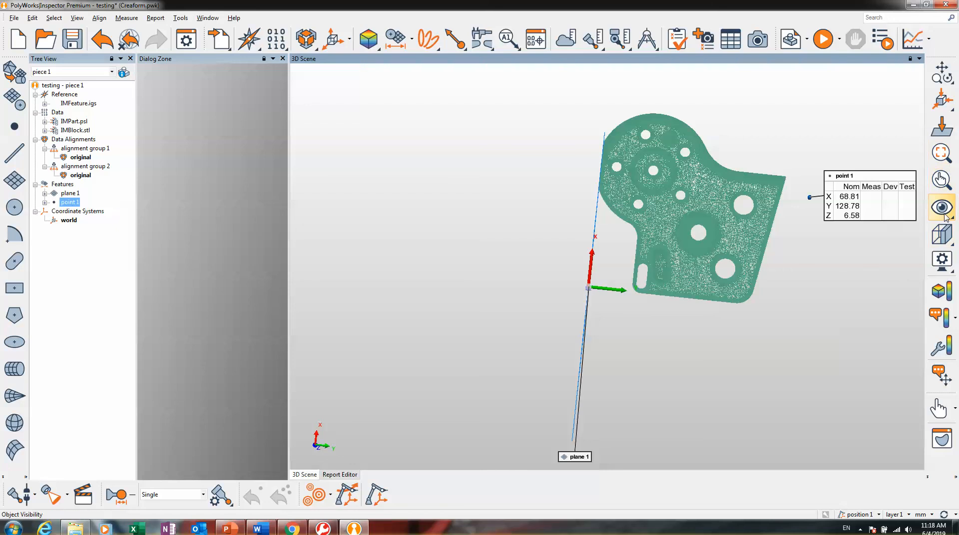
Step: Hide and restore all data objects, and hide and restore all features
{"action": "left_click", "coordinate": [943, 212]}
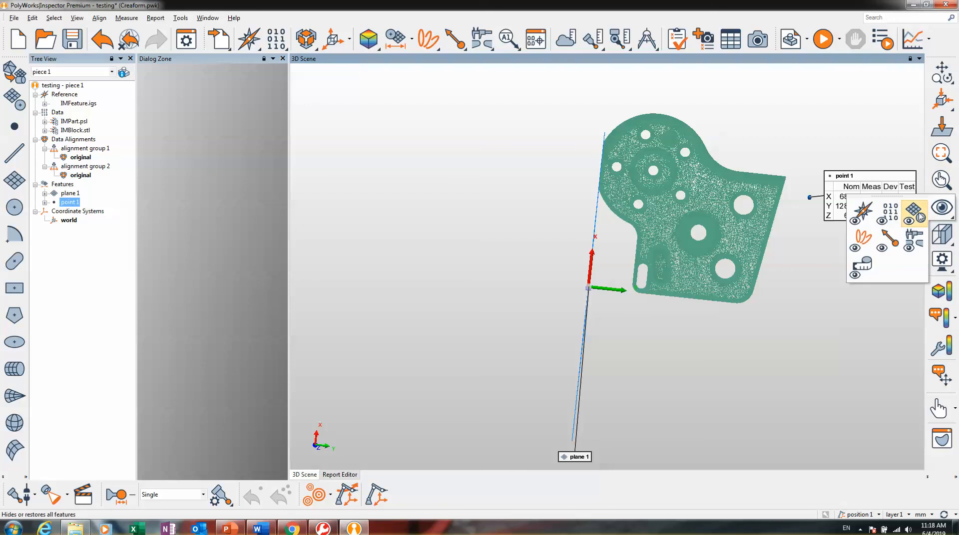
{"action": "left_click", "coordinate": [890, 218]}
{"action": "left_click", "coordinate": [889, 217]}
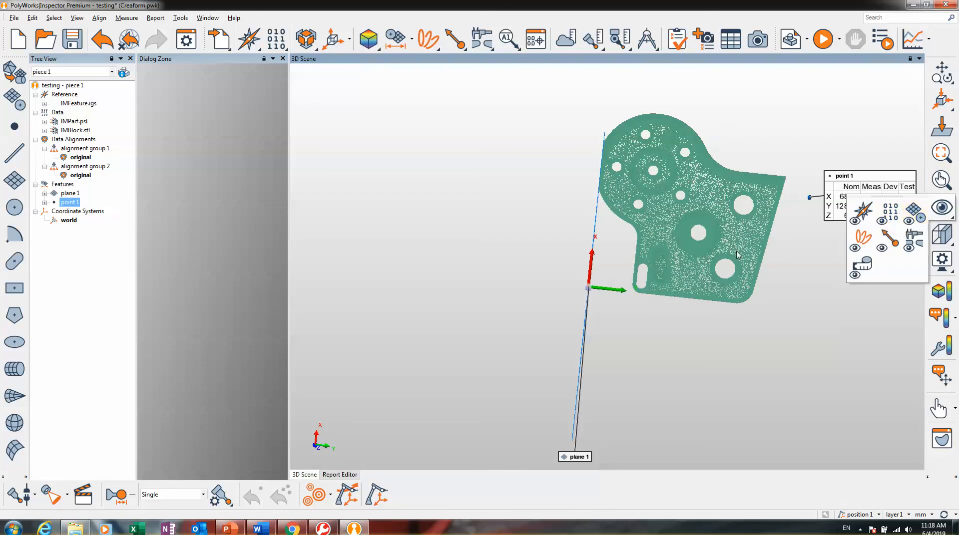
{"action": "left_click_drag", "start_coordinate": [738, 255], "coordinate": [694, 252]}
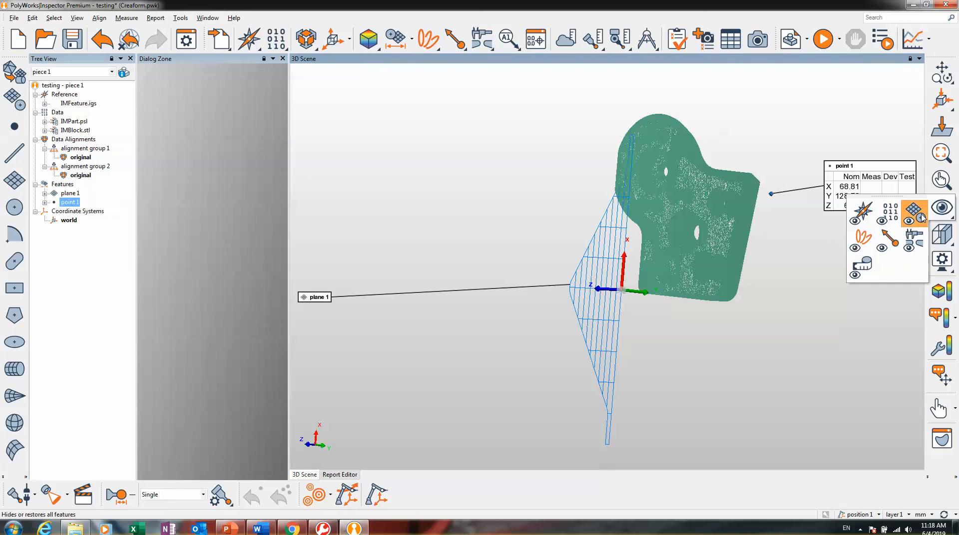
{"action": "left_click", "coordinate": [921, 217]}
{"action": "left_click", "coordinate": [921, 218]}
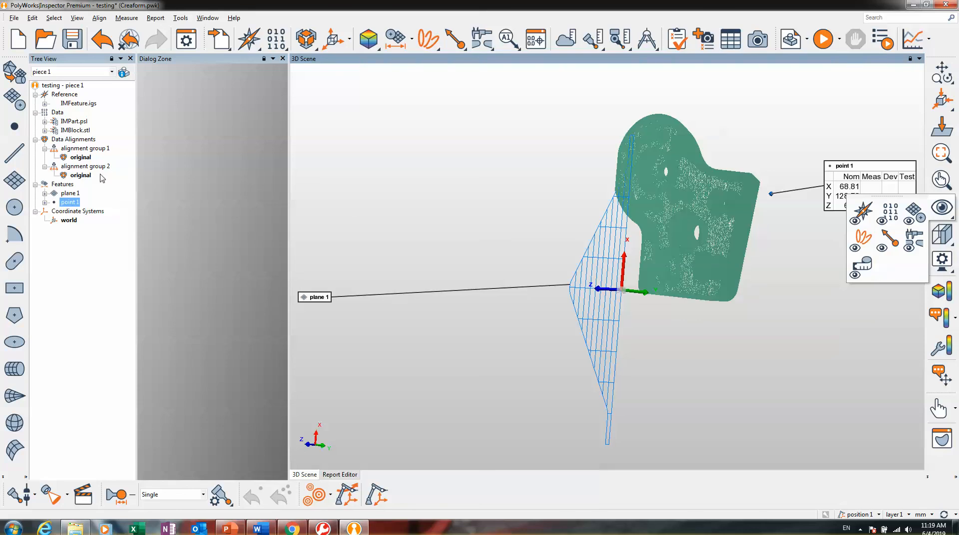
Step: Hide plane 1, point 1, IMBlock.stl and IMPart.psl individually from the tree
{"action": "middle_click", "coordinate": [64, 194]}
{"action": "middle_click", "coordinate": [65, 202]}
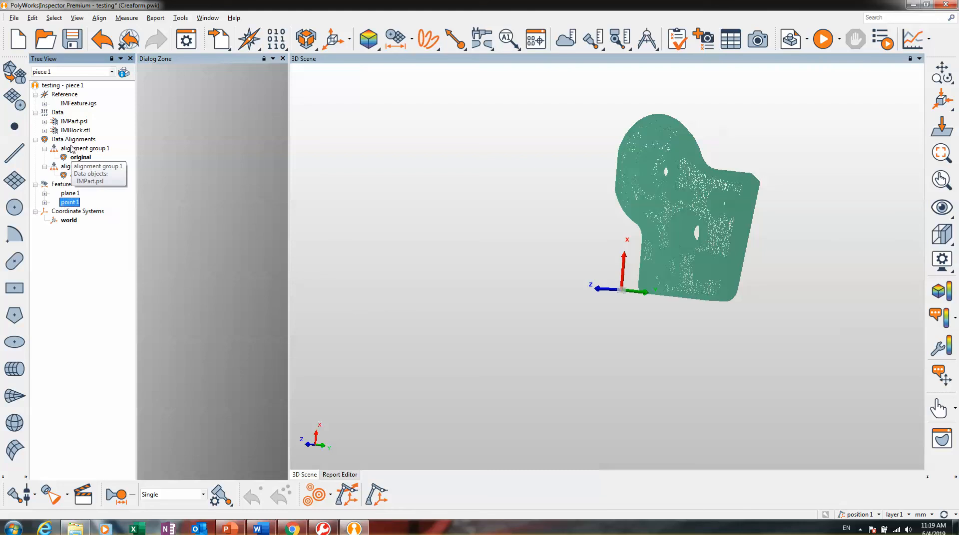
{"action": "middle_click", "coordinate": [67, 131]}
{"action": "middle_click", "coordinate": [66, 122]}
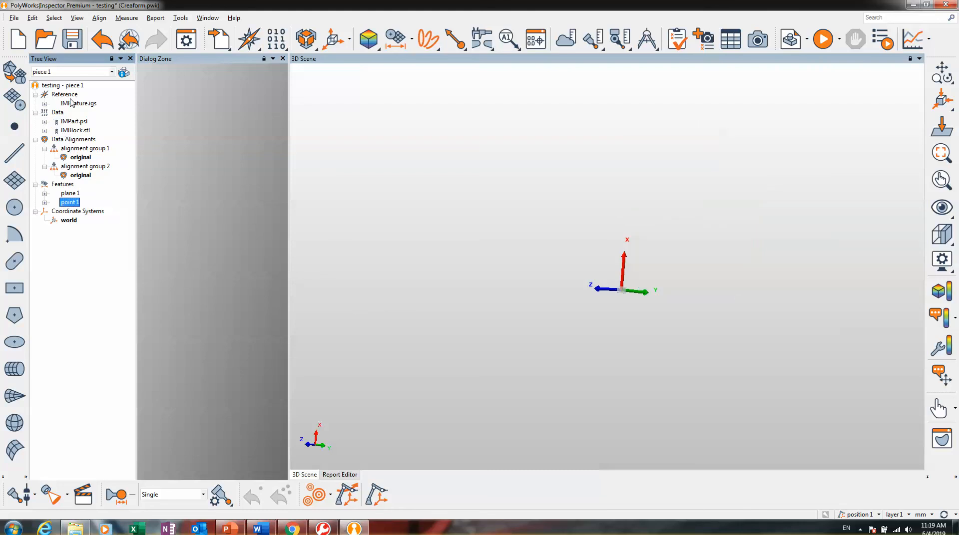
Step: Show the IMFeature.igs CAD model and the IMPart.psl and IMBlock.stl data objects again
{"action": "middle_click", "coordinate": [71, 103]}
{"action": "middle_click", "coordinate": [69, 121]}
{"action": "middle_click", "coordinate": [71, 131]}
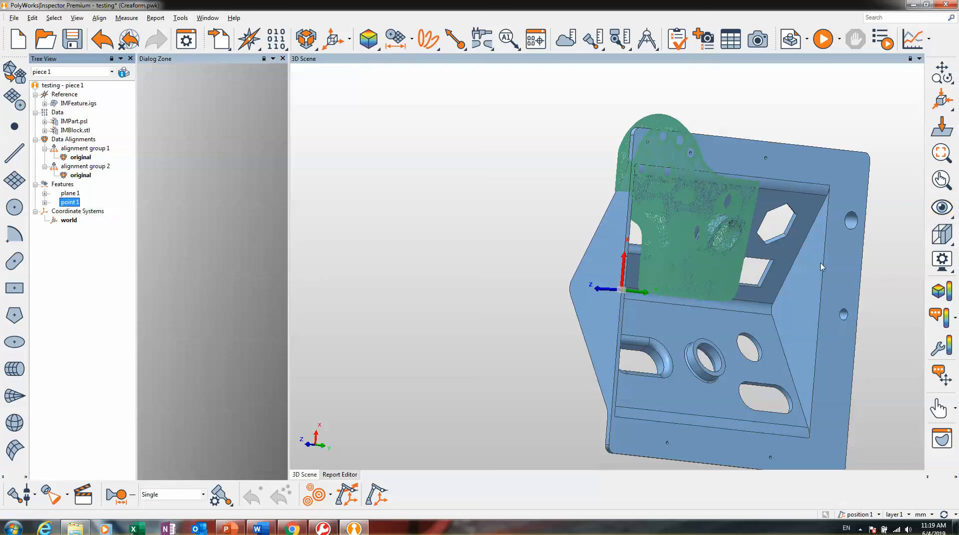
Step: Set the 3D point size to 5 pixels and inspect its effect on the yellow scanned part
{"action": "left_click", "coordinate": [943, 237]}
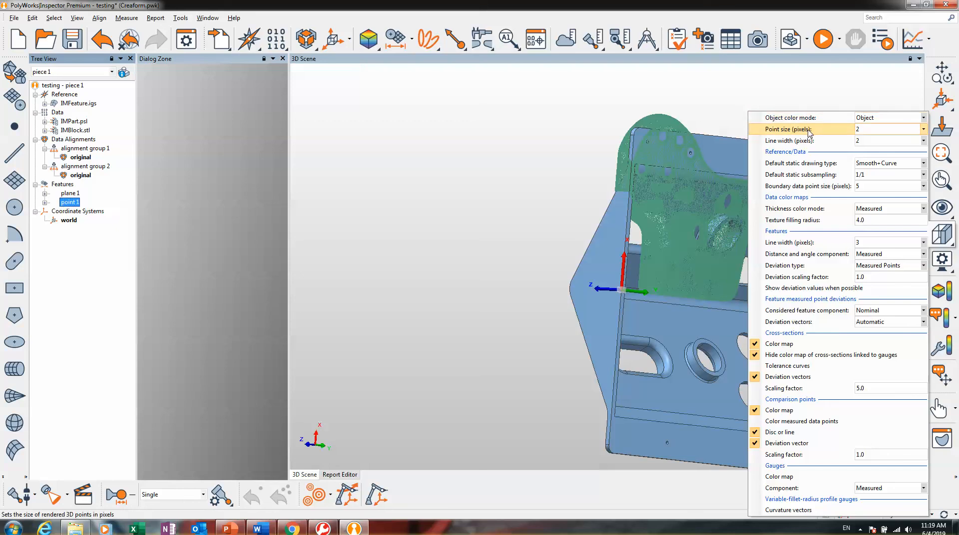
{"action": "left_click", "coordinate": [874, 132]}
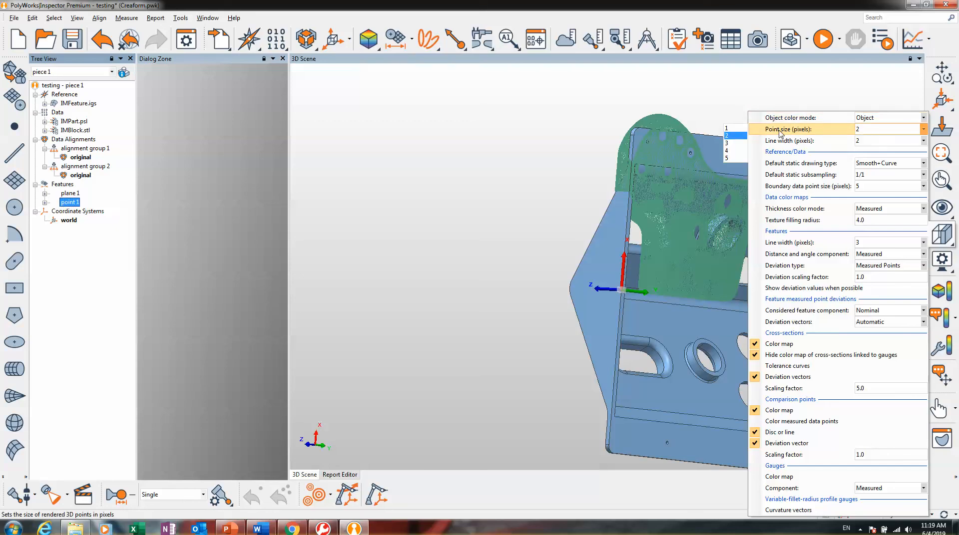
{"action": "scroll", "coordinate": [681, 198], "scroll_direction": "up", "scroll_amount": 3}
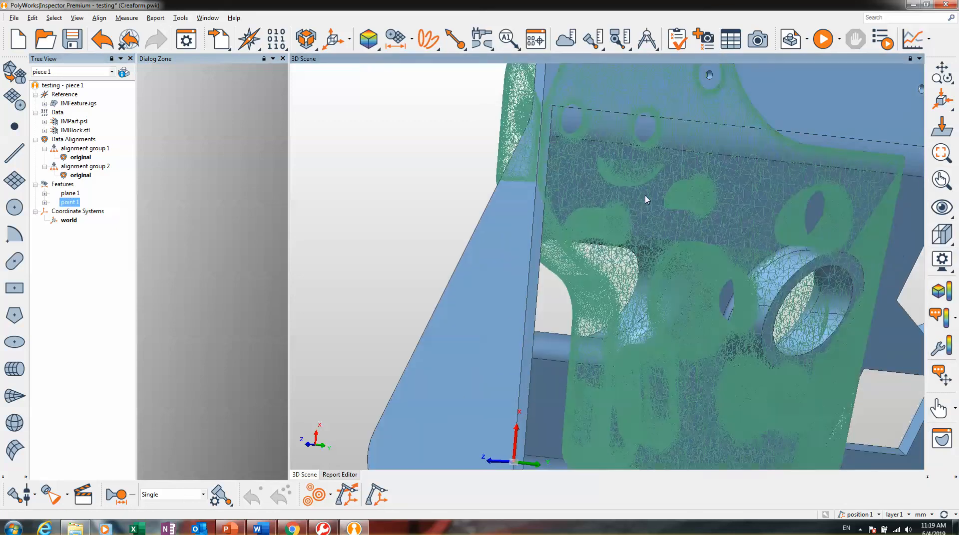
{"action": "scroll", "coordinate": [645, 199], "scroll_direction": "down", "scroll_amount": 8}
{"action": "scroll", "coordinate": [548, 180], "scroll_direction": "up", "scroll_amount": 8}
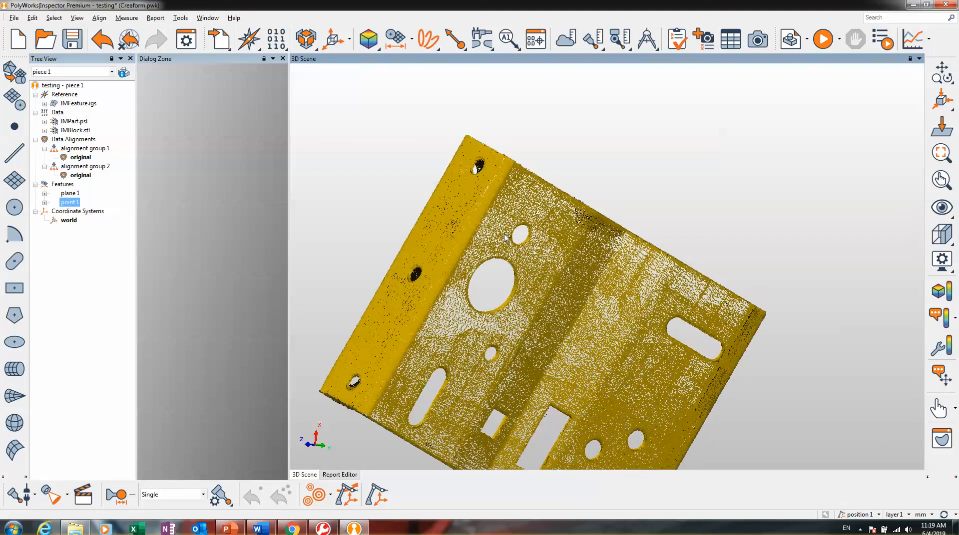
{"action": "left_click", "coordinate": [942, 233]}
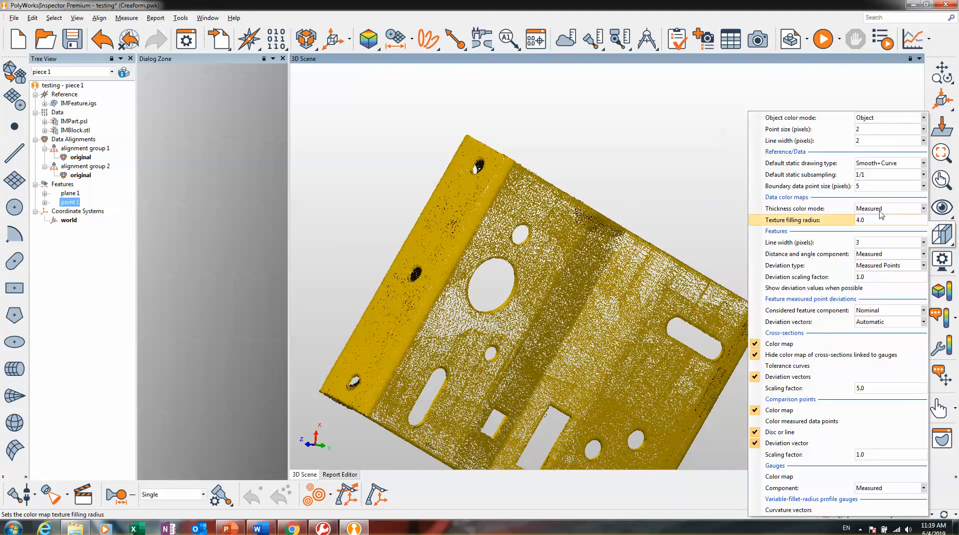
{"action": "left_click", "coordinate": [861, 131]}
{"action": "left_click", "coordinate": [732, 158]}
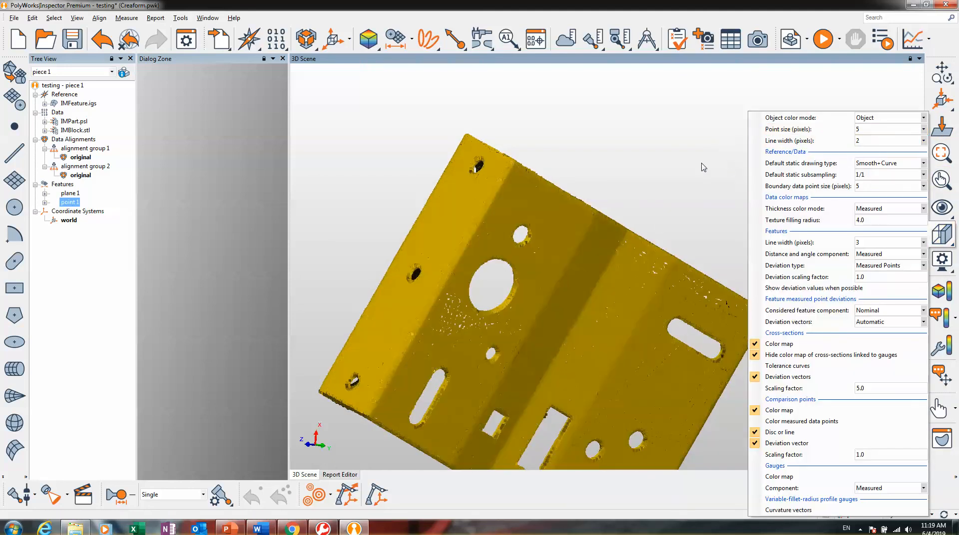
{"action": "mouse_move", "coordinate": [573, 271]}
{"action": "left_mouse_down"}
{"action": "mouse_move", "coordinate": [560, 254]}
{"action": "mouse_move", "coordinate": [553, 265]}
{"action": "mouse_move", "coordinate": [568, 270]}
{"action": "left_mouse_up"}
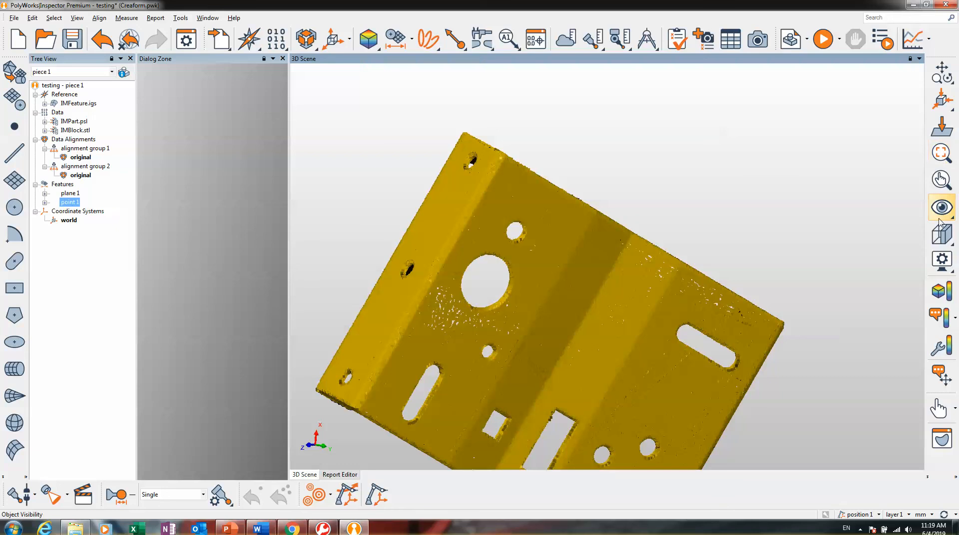
Step: Set the 3D point size to 2 pixels and pan the yellow scanned part into view
{"action": "left_click", "coordinate": [942, 234]}
{"action": "left_click", "coordinate": [859, 130]}
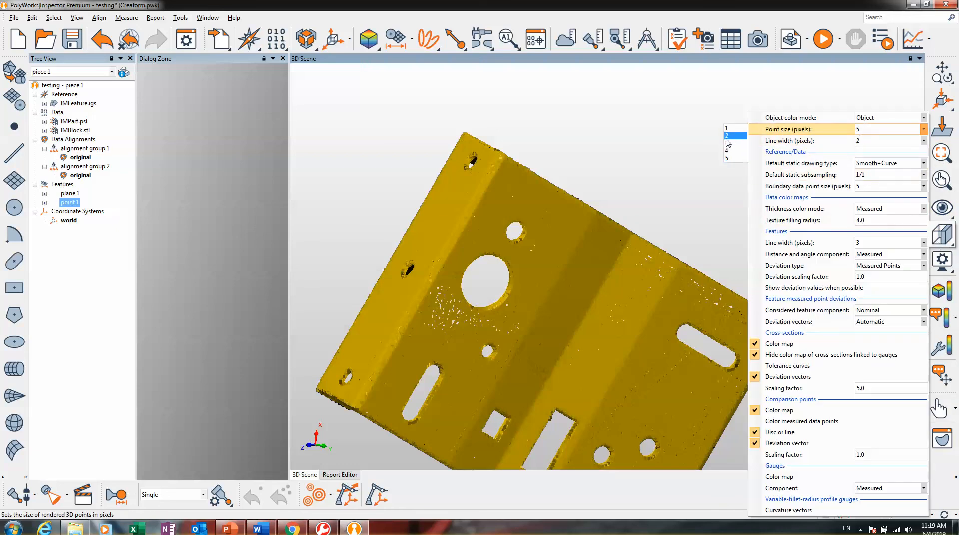
{"action": "left_click", "coordinate": [727, 137]}
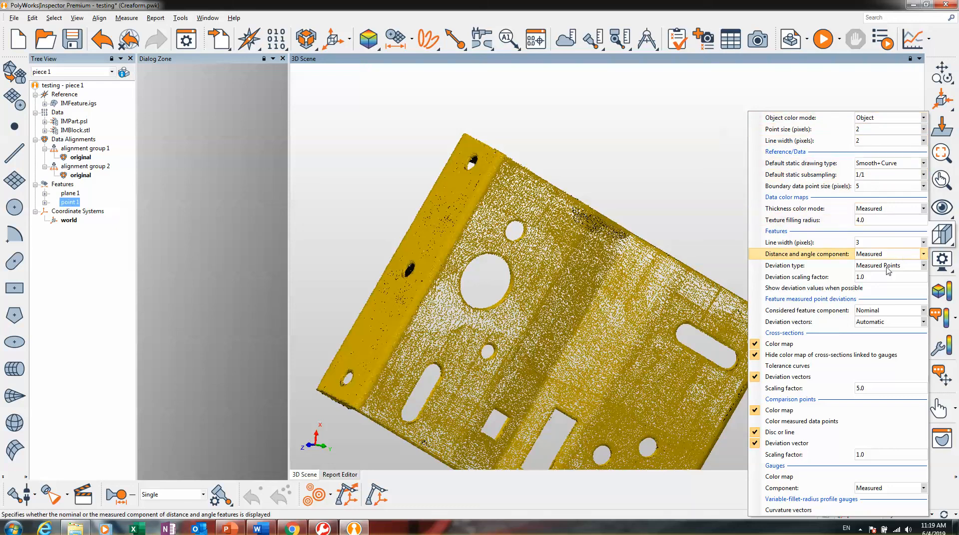
{"action": "left_click", "coordinate": [635, 370]}
{"action": "middle_click_drag", "start_coordinate": [636, 370], "coordinate": [677, 284]}
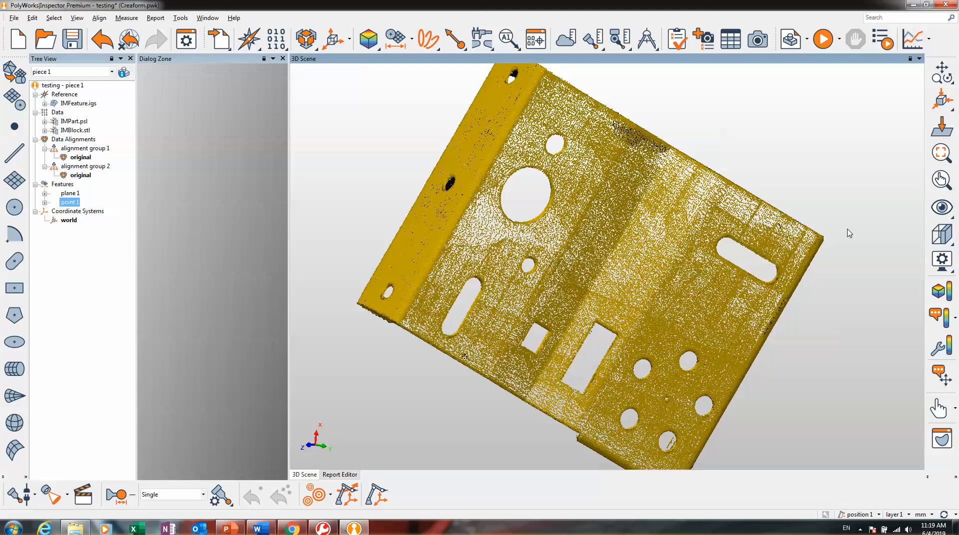
Step: Display the grid in the 3D scene, and orient the view squarely to the XY plane with the view cube
{"action": "left_click", "coordinate": [942, 261]}
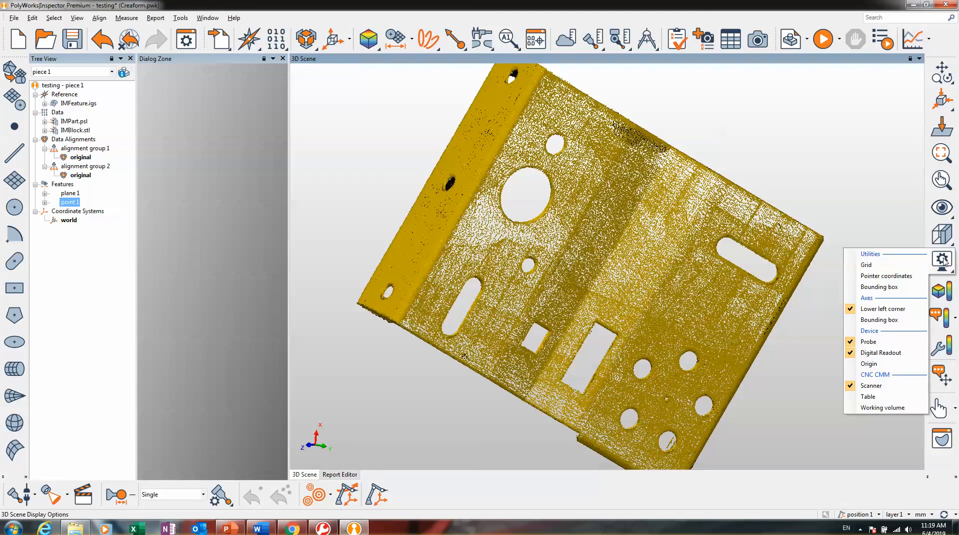
{"action": "left_click", "coordinate": [863, 266]}
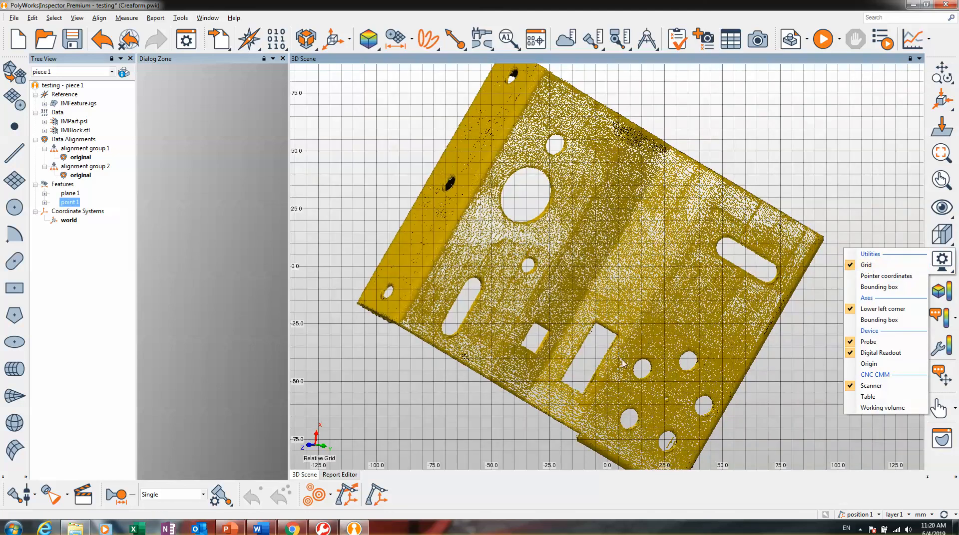
{"action": "left_click_drag", "start_coordinate": [622, 354], "coordinate": [643, 369]}
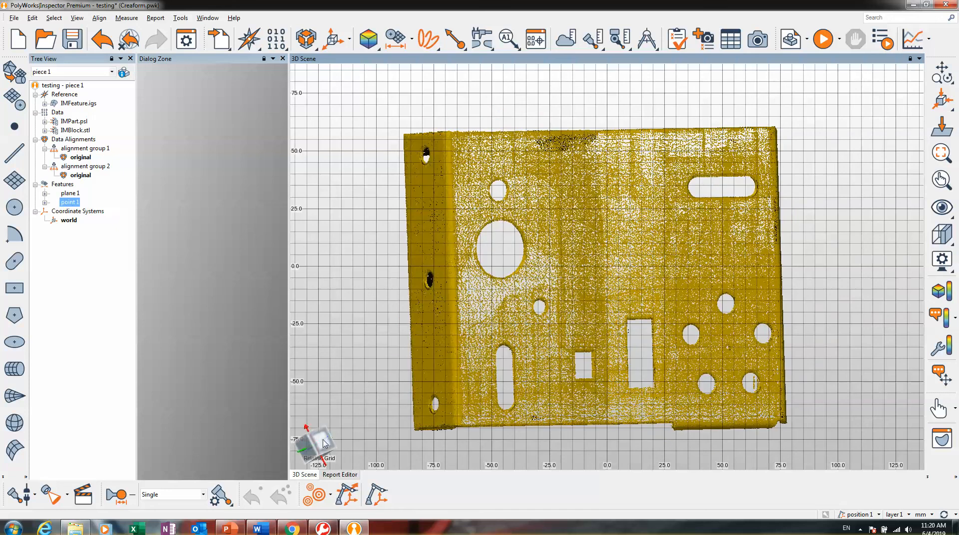
{"action": "left_click", "coordinate": [326, 439]}
{"action": "middle_click_drag", "start_coordinate": [566, 308], "coordinate": [528, 371]}
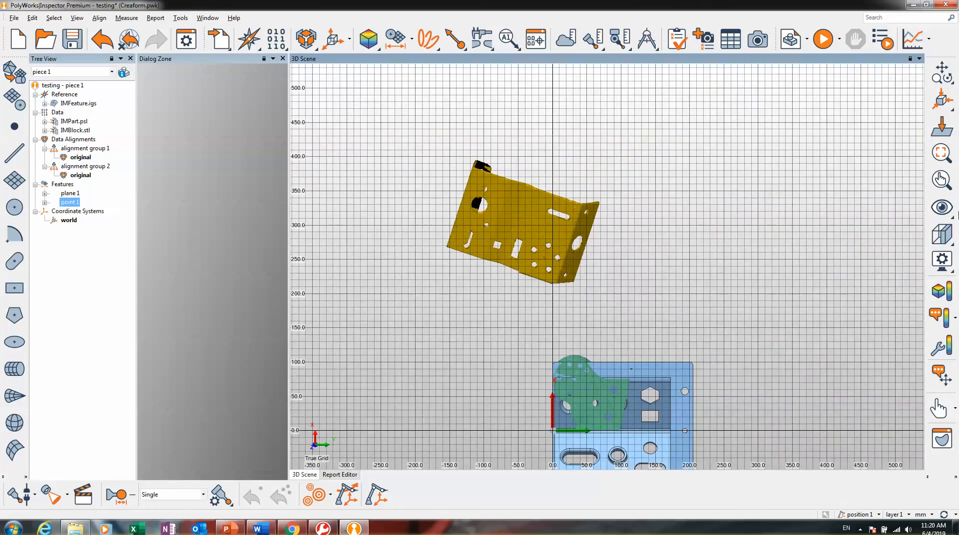
Step: Hide the grid in the 3D scene, and temporarily show the pointer coordinates to read positions over the parts
{"action": "left_click", "coordinate": [941, 259]}
{"action": "left_click", "coordinate": [868, 264]}
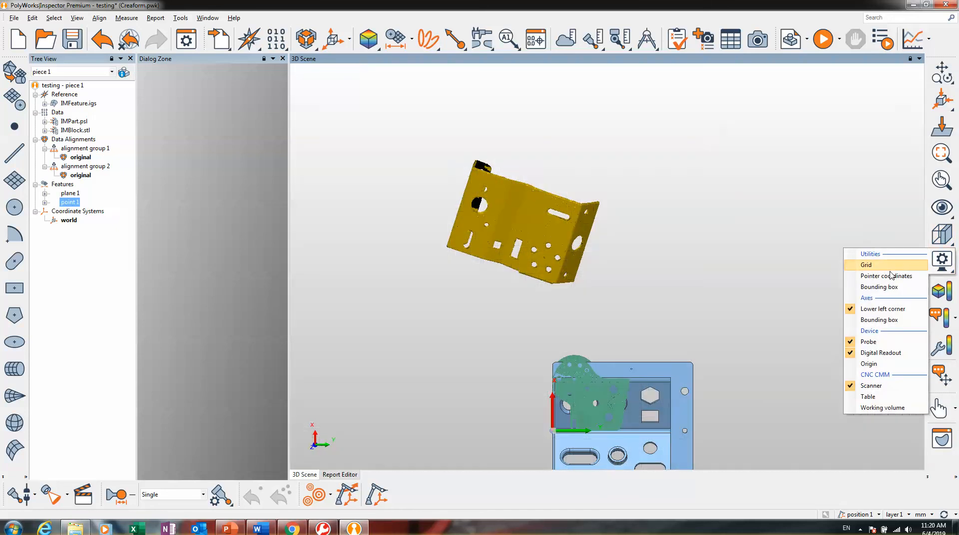
{"action": "left_click", "coordinate": [887, 277]}
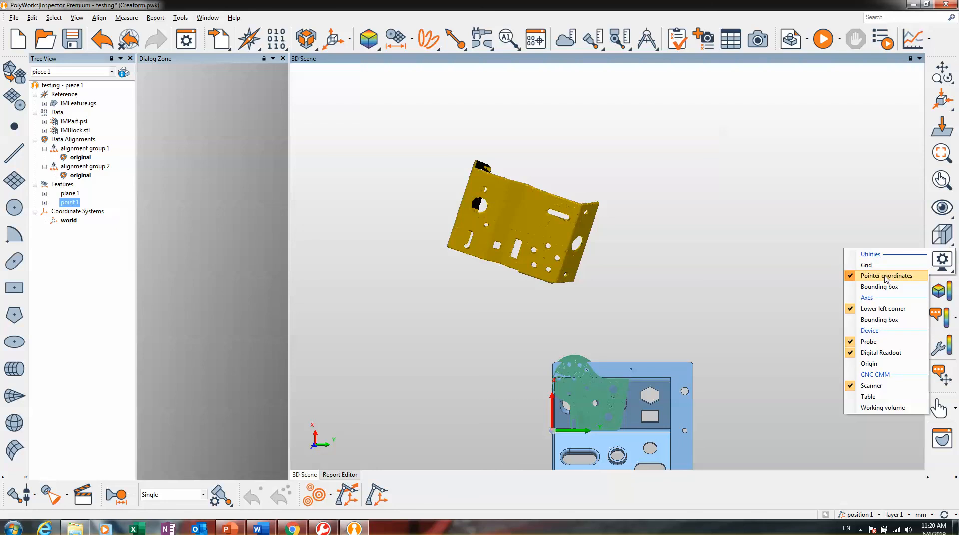
{"action": "left_click", "coordinate": [774, 273]}
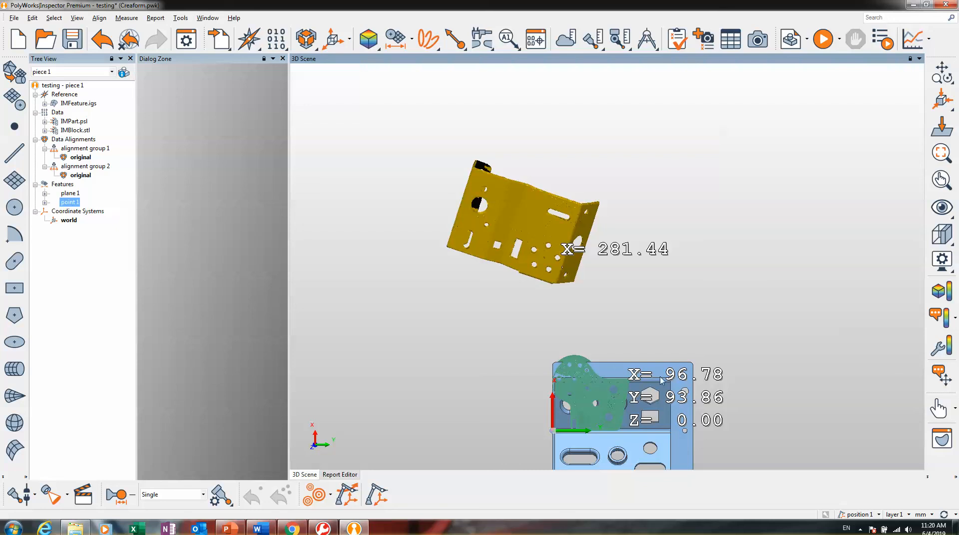
{"action": "left_click", "coordinate": [942, 260]}
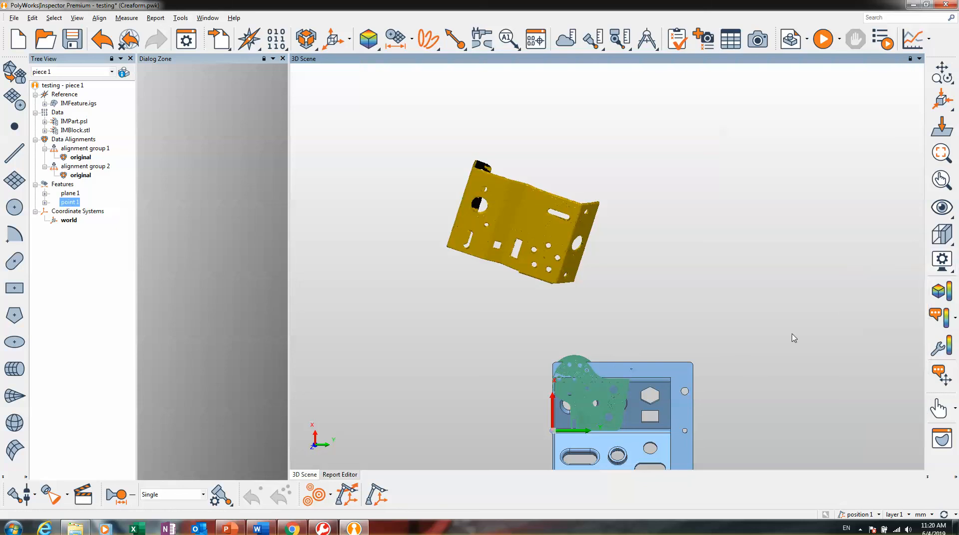
{"action": "left_click", "coordinate": [944, 295]}
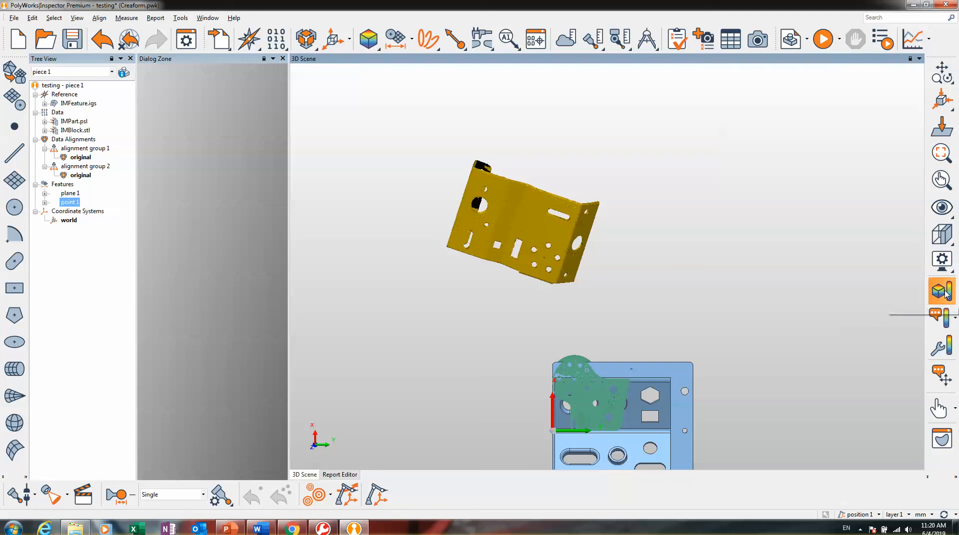
{"action": "left_click", "coordinate": [939, 291]}
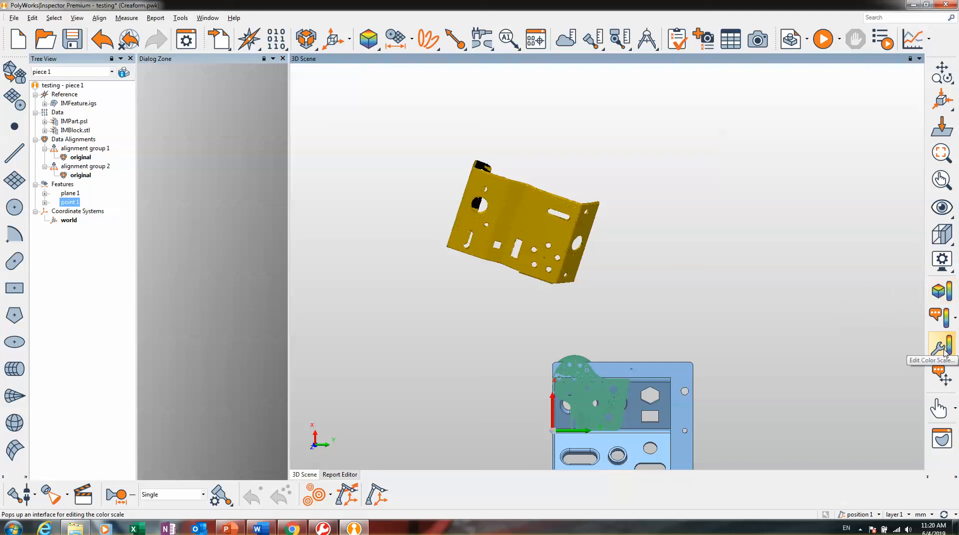
Step: Display the plane 1 and point 1 features and reposition their annotations away from the blue CAD part
{"action": "left_click", "coordinate": [942, 377]}
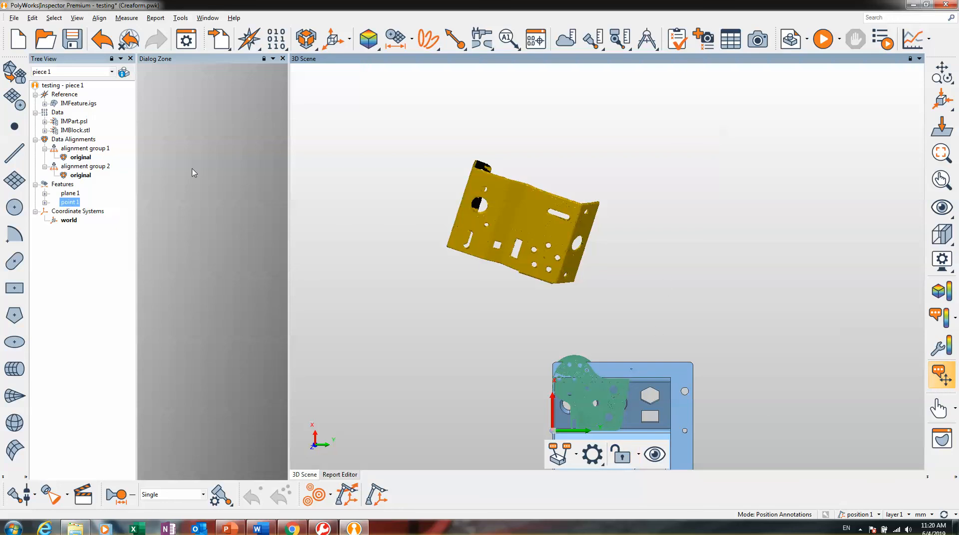
{"action": "left_click", "coordinate": [73, 202]}
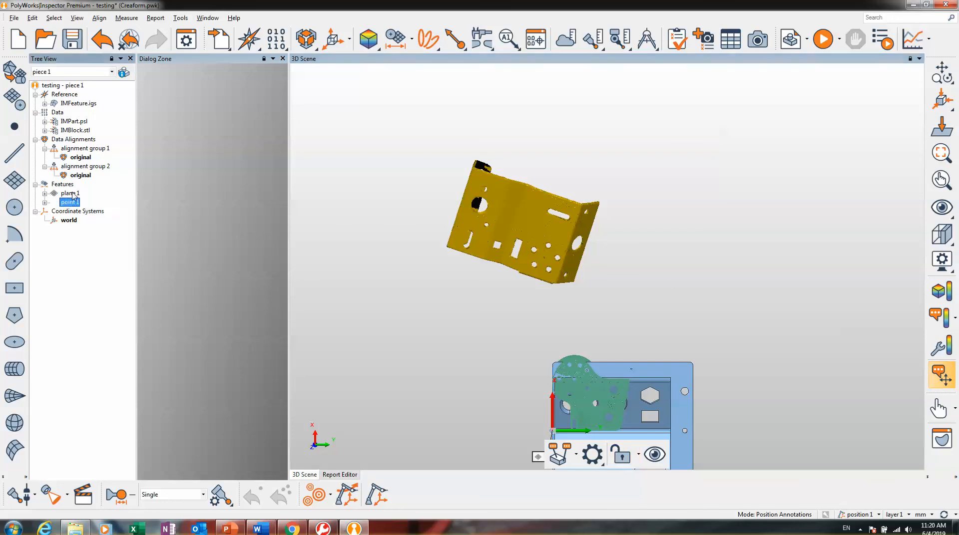
{"action": "left_click", "coordinate": [942, 381]}
{"action": "left_click", "coordinate": [940, 380]}
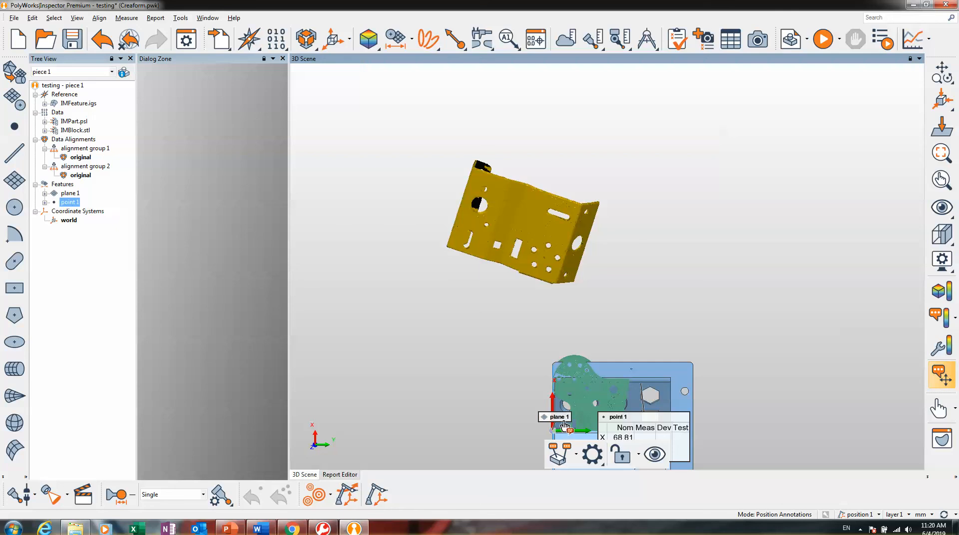
{"action": "left_click_drag", "start_coordinate": [558, 417], "coordinate": [467, 308]}
{"action": "left_click_drag", "start_coordinate": [622, 420], "coordinate": [688, 275]}
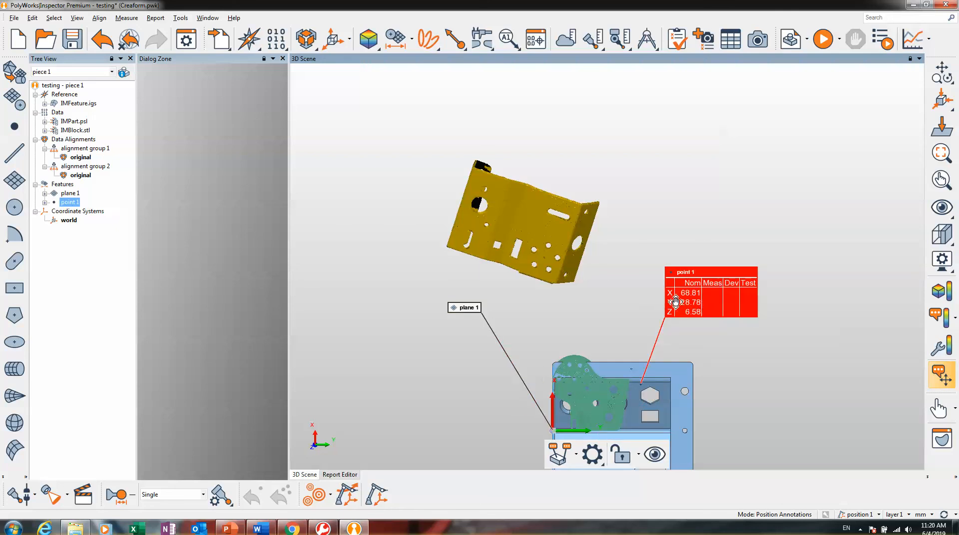
{"action": "key", "text": "Escape"}
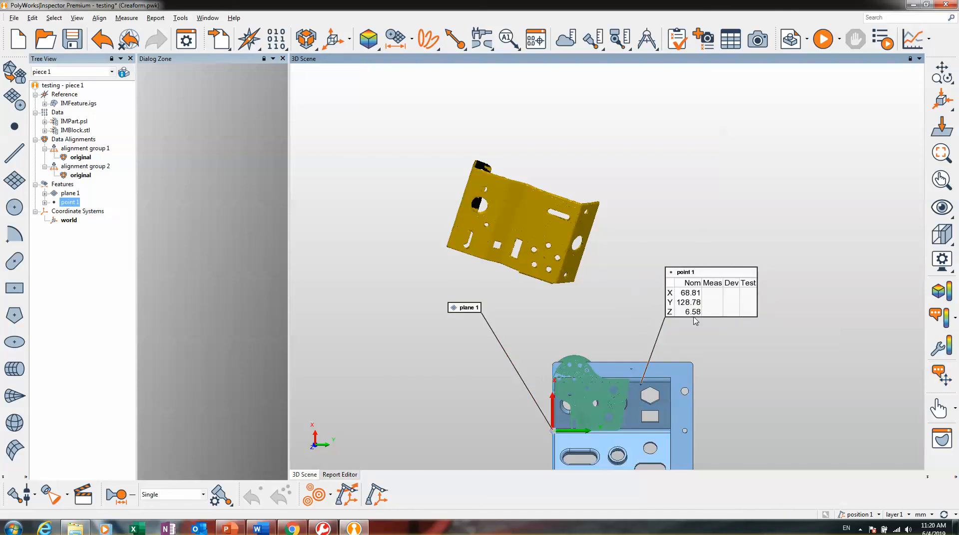
Step: Reposition the point 1 annotation to the upper right of the blue part, and shift the plane 1 annotation slightly down
{"action": "middle_click_drag", "start_coordinate": [661, 331], "coordinate": [674, 213]}
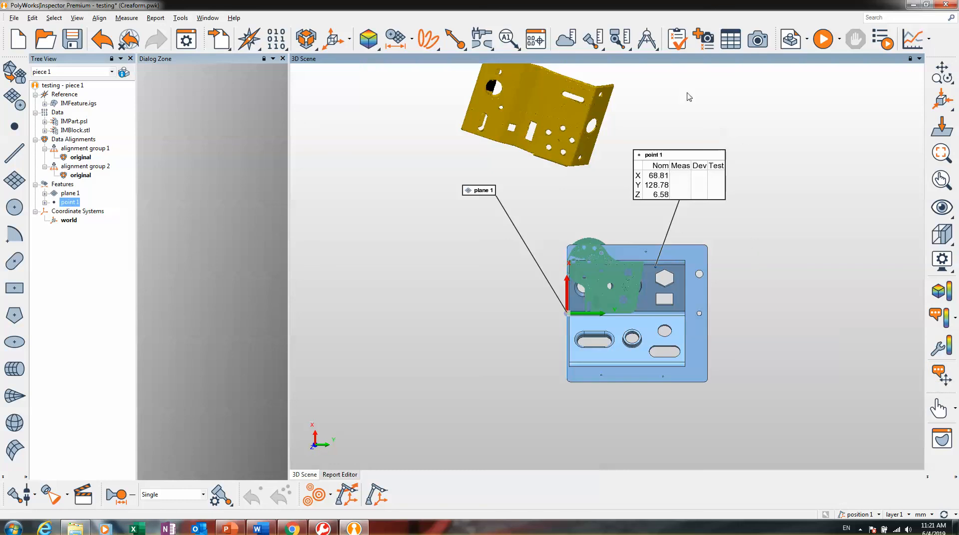
{"action": "mouse_move", "coordinate": [652, 179]}
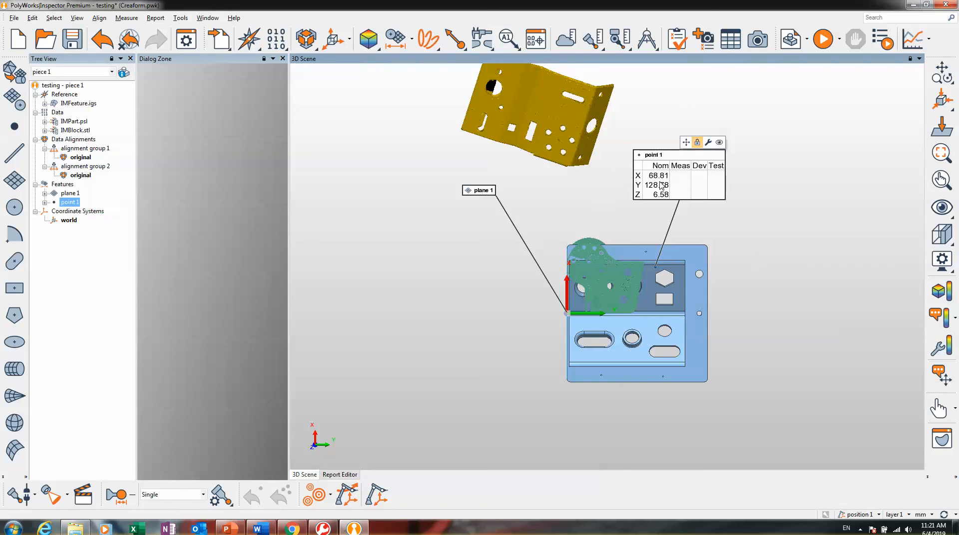
{"action": "left_click", "coordinate": [687, 144]}
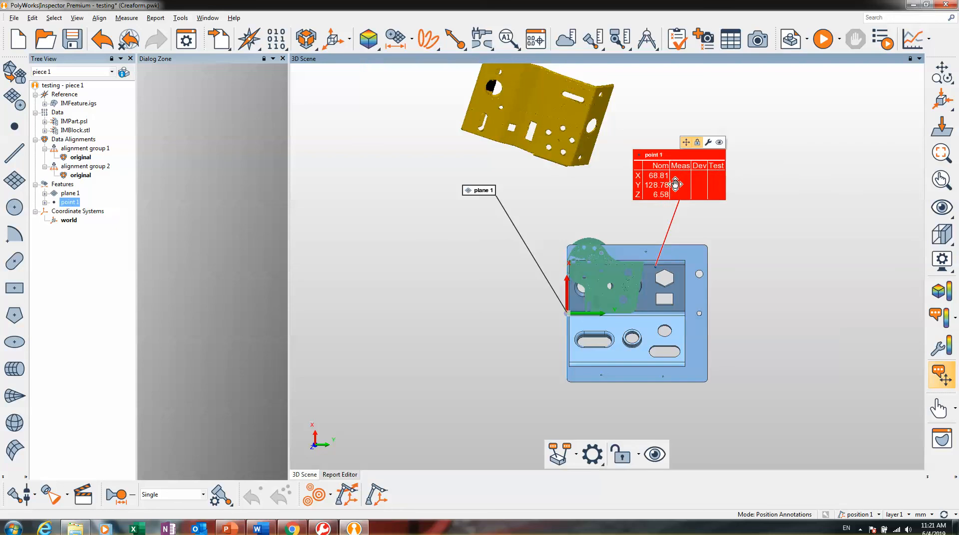
{"action": "left_click_drag", "start_coordinate": [650, 181], "coordinate": [751, 212]}
{"action": "left_click_drag", "start_coordinate": [475, 193], "coordinate": [466, 215]}
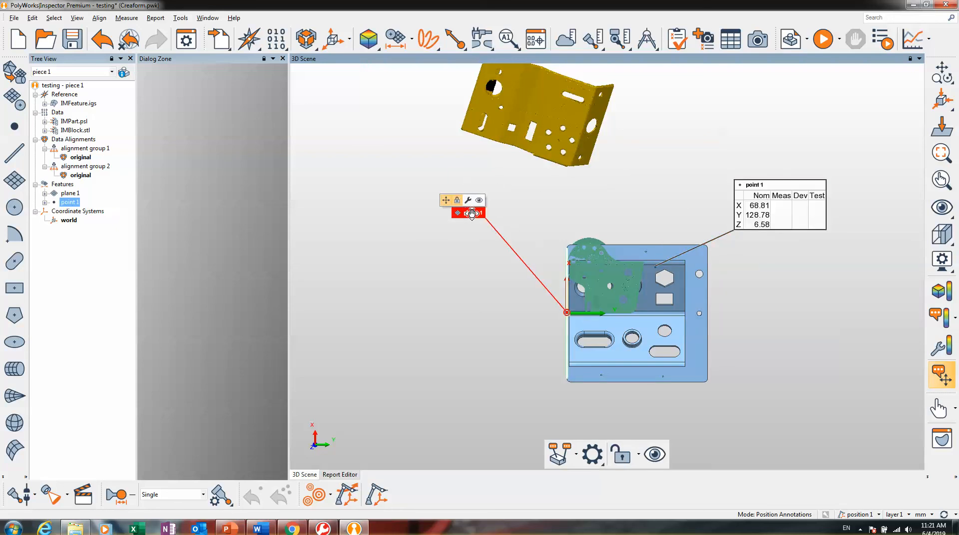
{"action": "left_click", "coordinate": [934, 374]}
Step: Move the plane 1 annotation close to the left edge of the blue part
{"action": "mouse_move", "coordinate": [473, 215]}
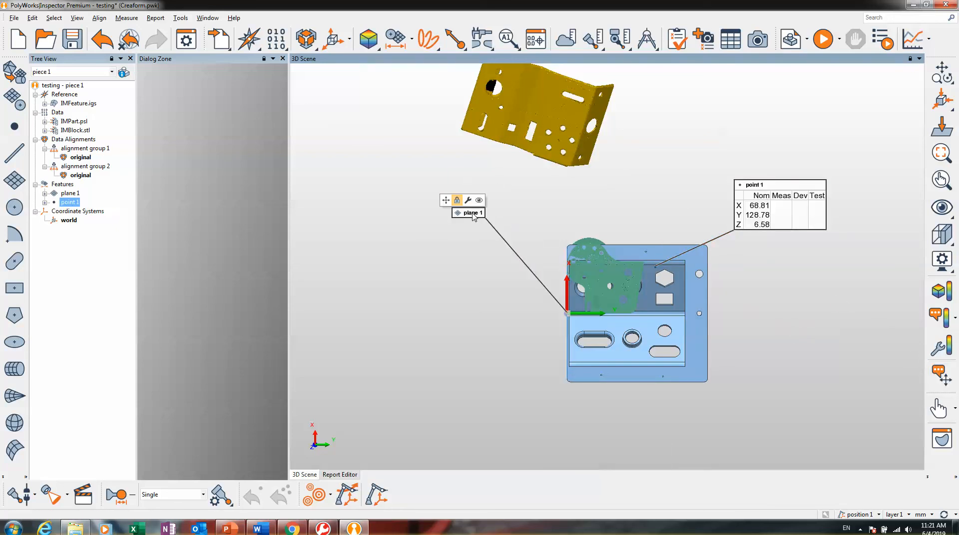
{"action": "left_click", "coordinate": [445, 200]}
{"action": "mouse_move", "coordinate": [465, 215]}
{"action": "left_mouse_down"}
{"action": "mouse_move", "coordinate": [488, 308]}
{"action": "mouse_move", "coordinate": [515, 305]}
{"action": "left_mouse_up"}
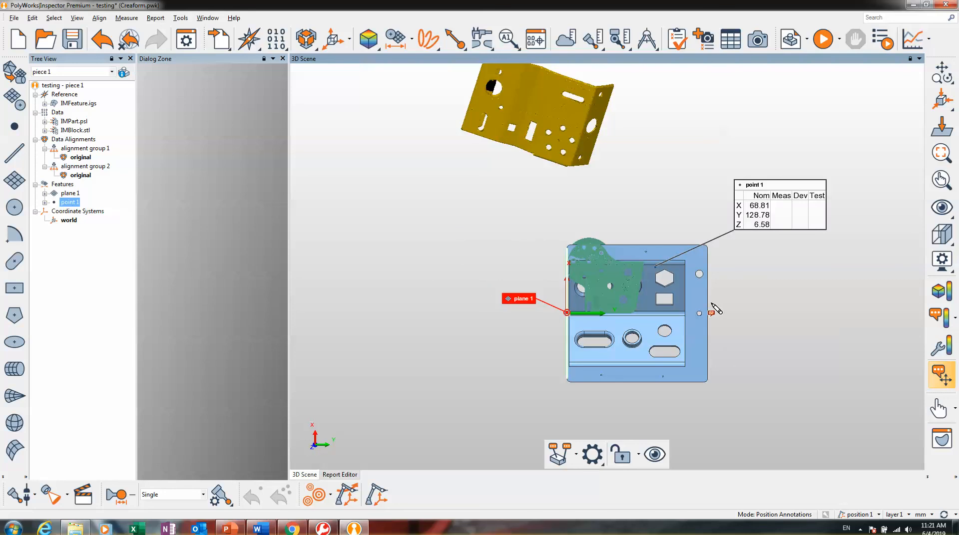
{"action": "key", "text": "Escape"}
Step: Look over the editable contents of the point 1 annotation, and leave it unchanged
{"action": "mouse_move", "coordinate": [764, 195]}
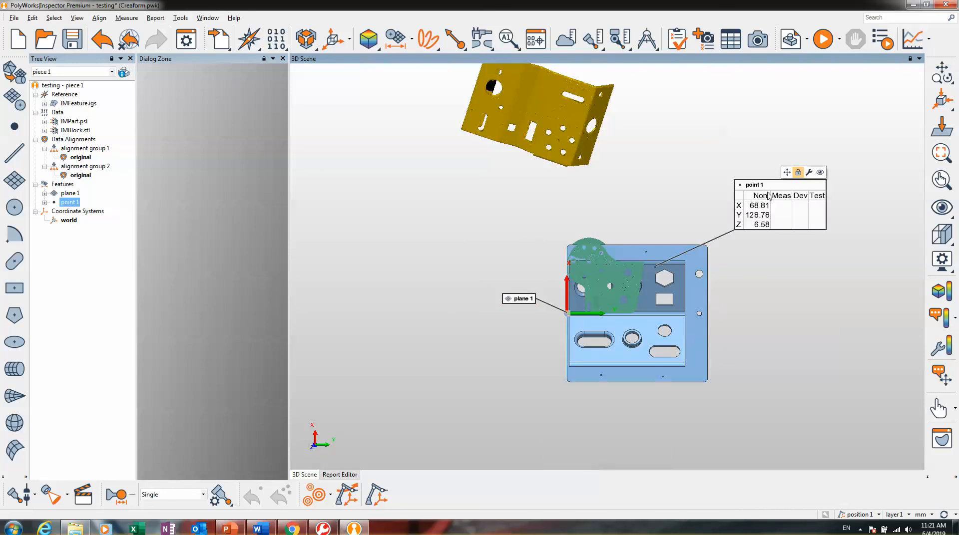
{"action": "left_click", "coordinate": [809, 173]}
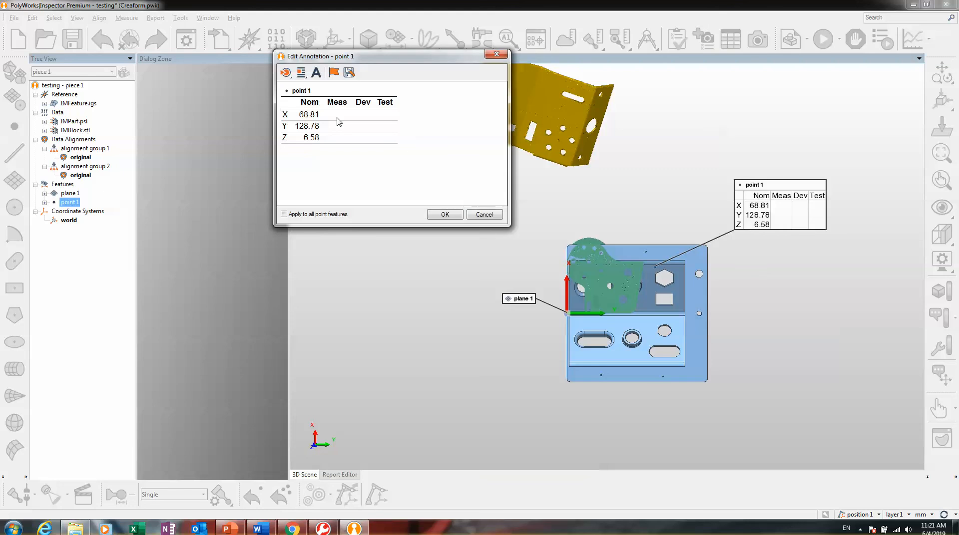
{"action": "left_click", "coordinate": [485, 216]}
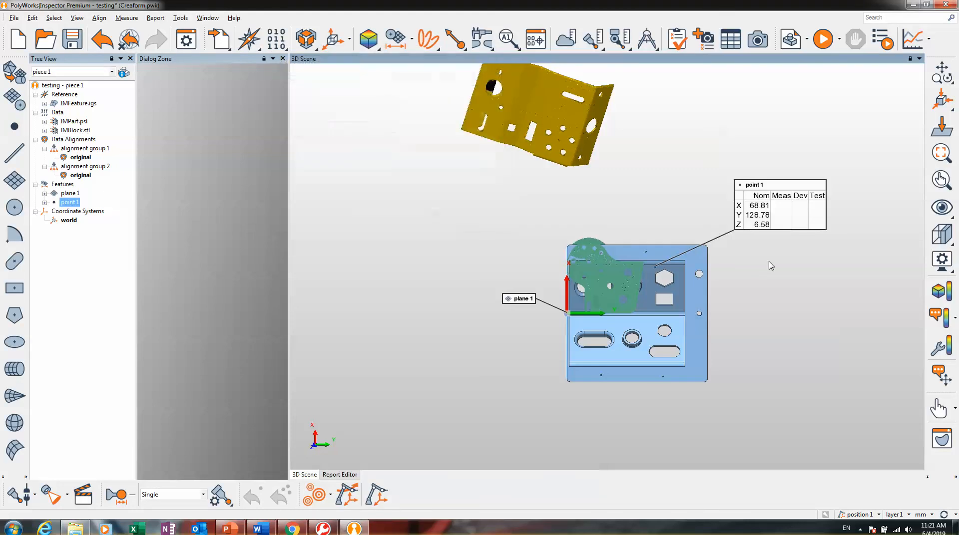
Step: Turn on interactive object selection in the 3D scene, select plane 1 through its annotation, and clear the selection
{"action": "left_click", "coordinate": [937, 410]}
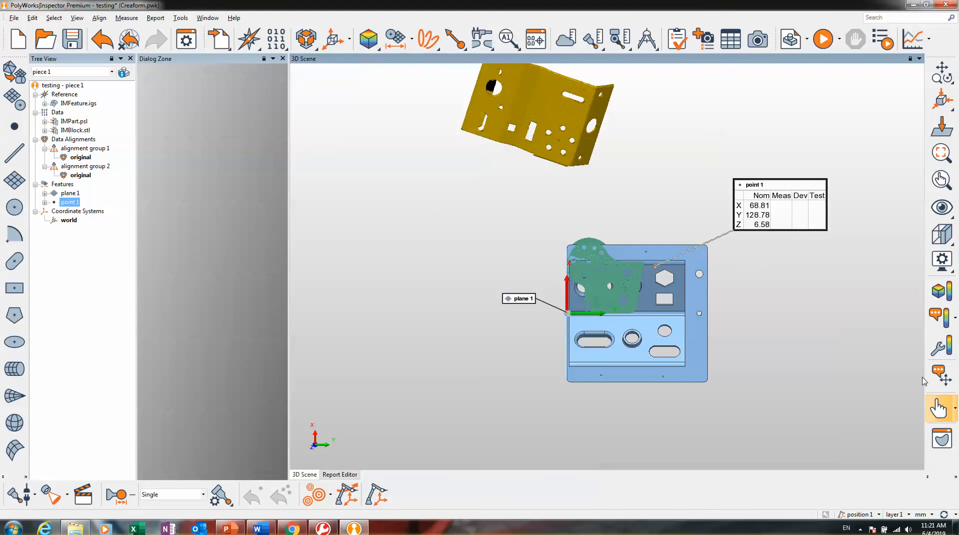
{"action": "left_click", "coordinate": [67, 204]}
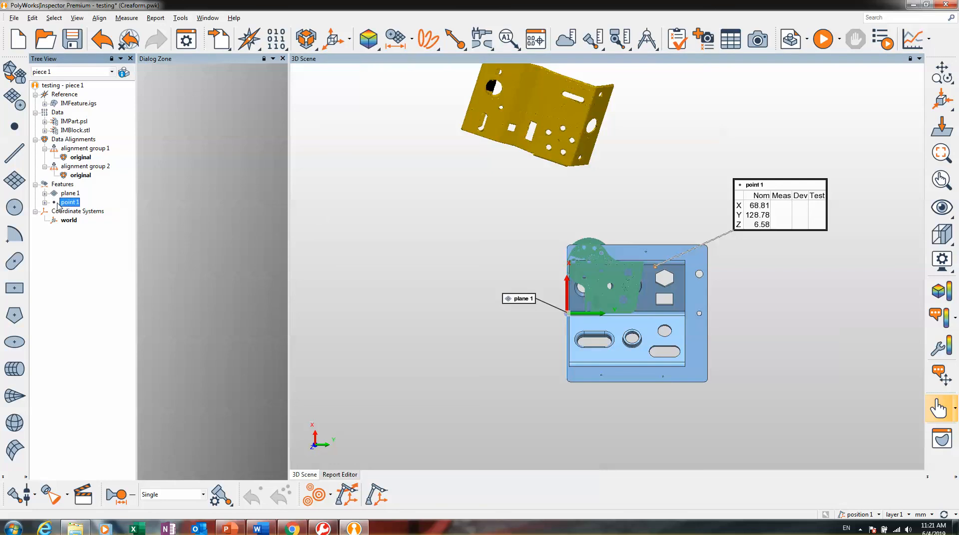
{"action": "left_click", "coordinate": [524, 300]}
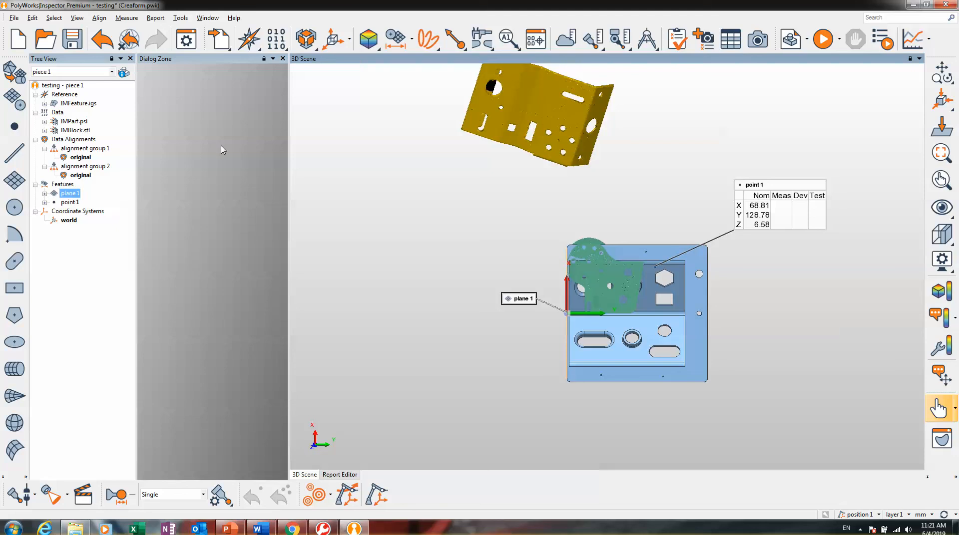
{"action": "left_click", "coordinate": [527, 109]}
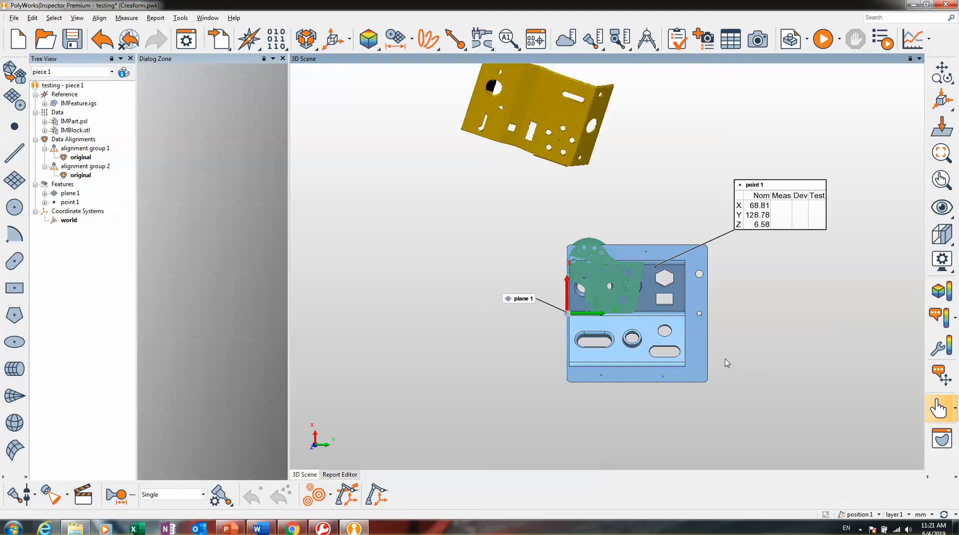